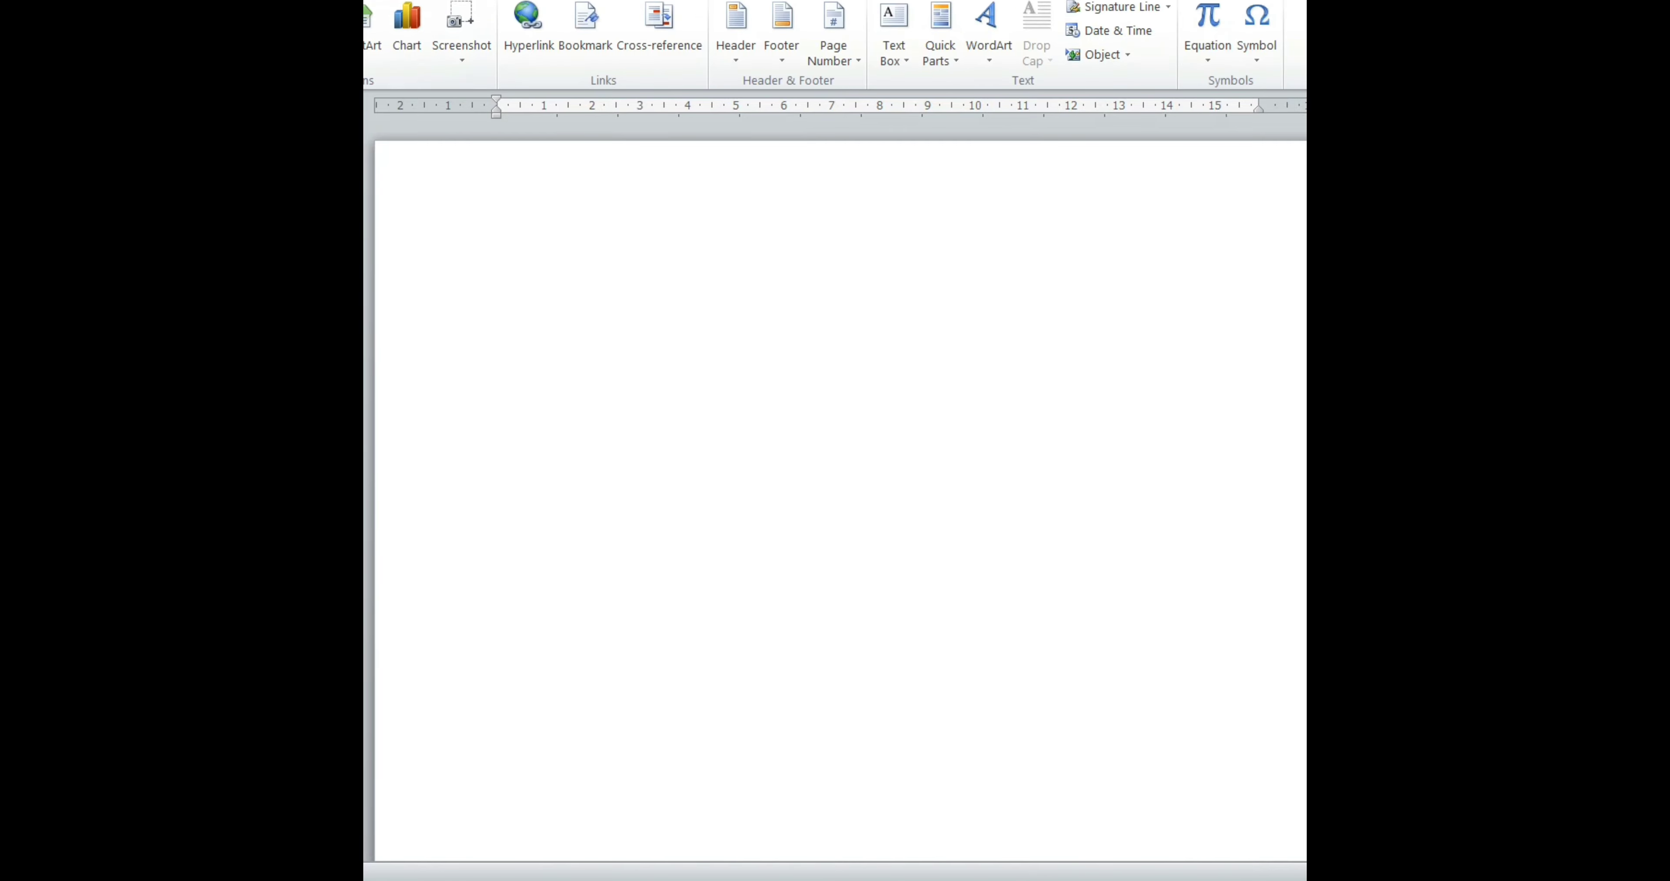
# - Draw a large five-point star on the page and nudge it to the right
pyautogui.click(346, 56)
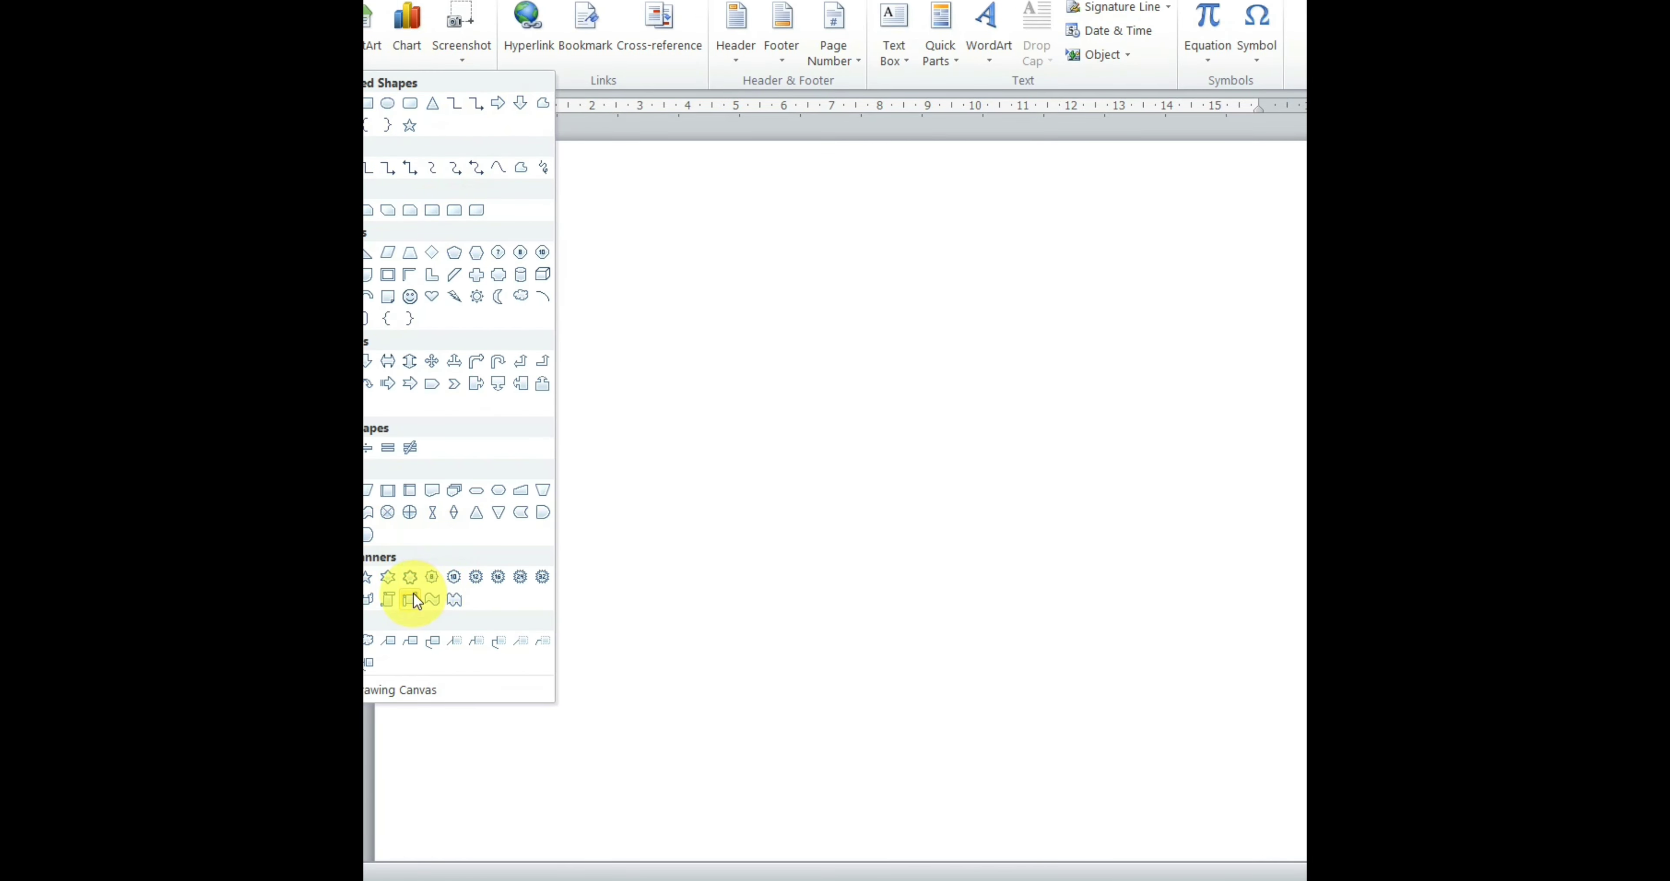
pyautogui.click(368, 577)
pyautogui.moveTo(552, 236); pyautogui.dragTo(1113, 807)
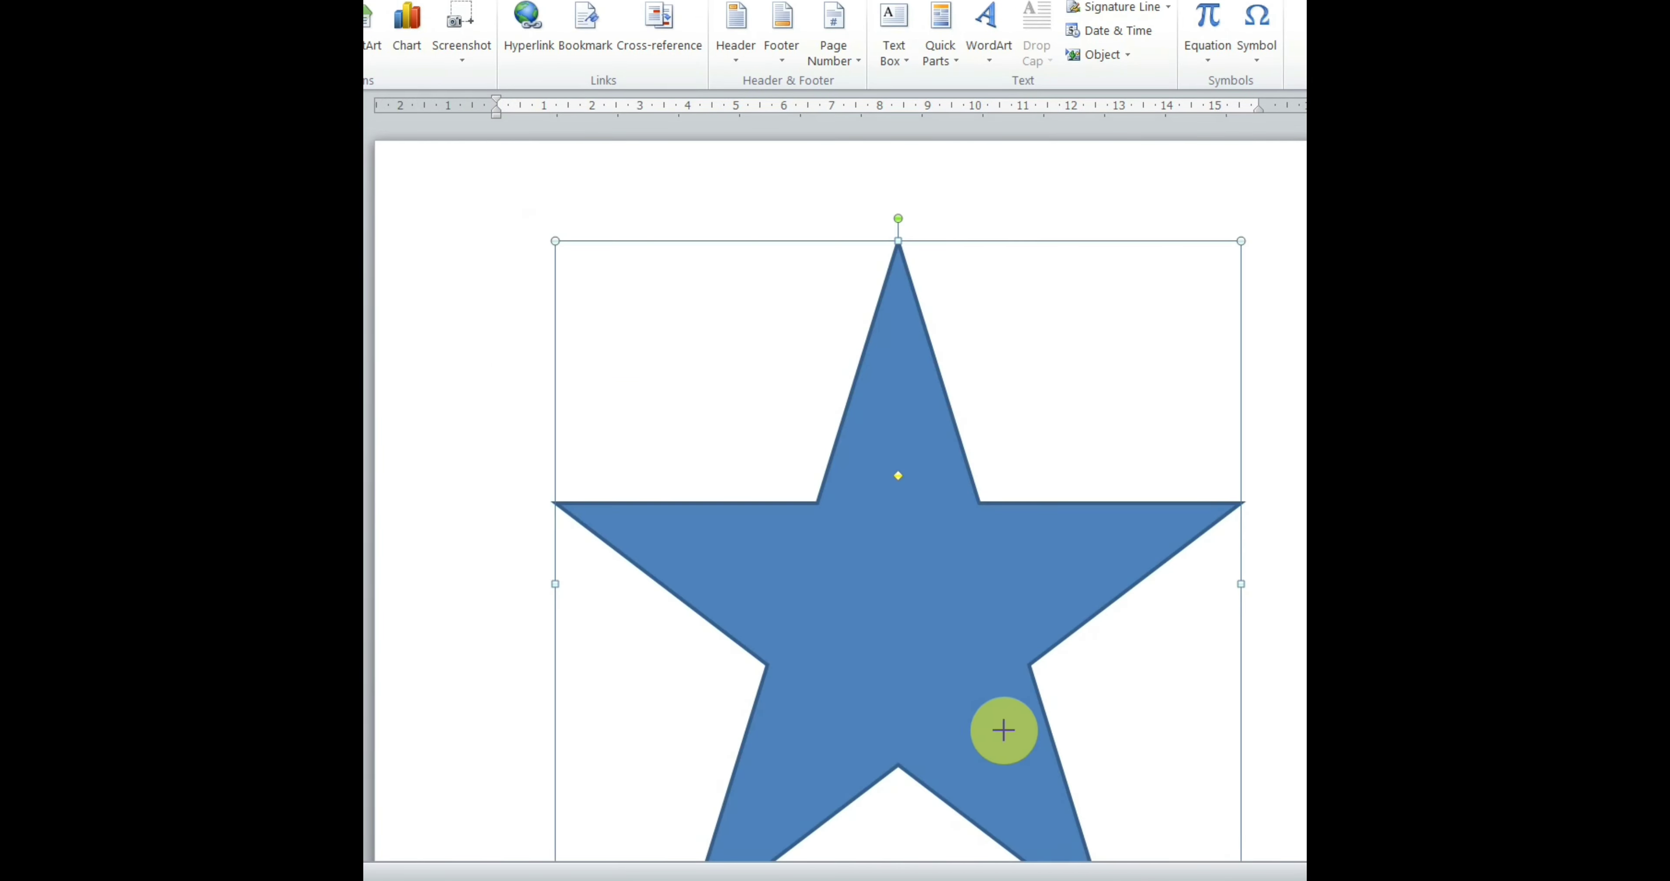
pyautogui.click(496, 164)
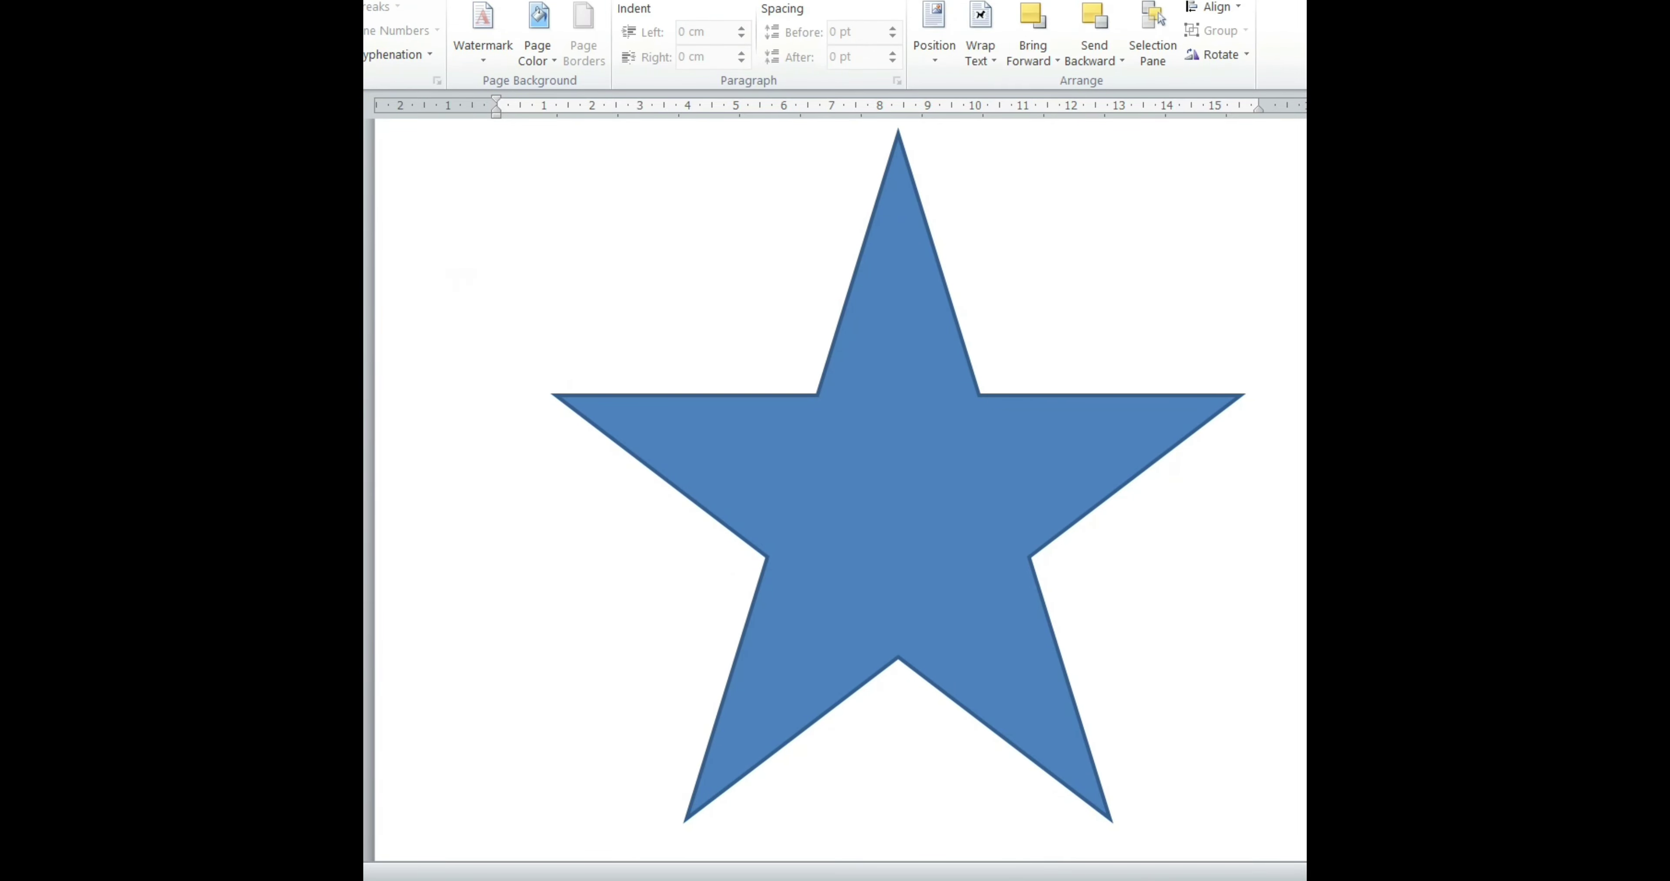
pyautogui.click(790, 383)
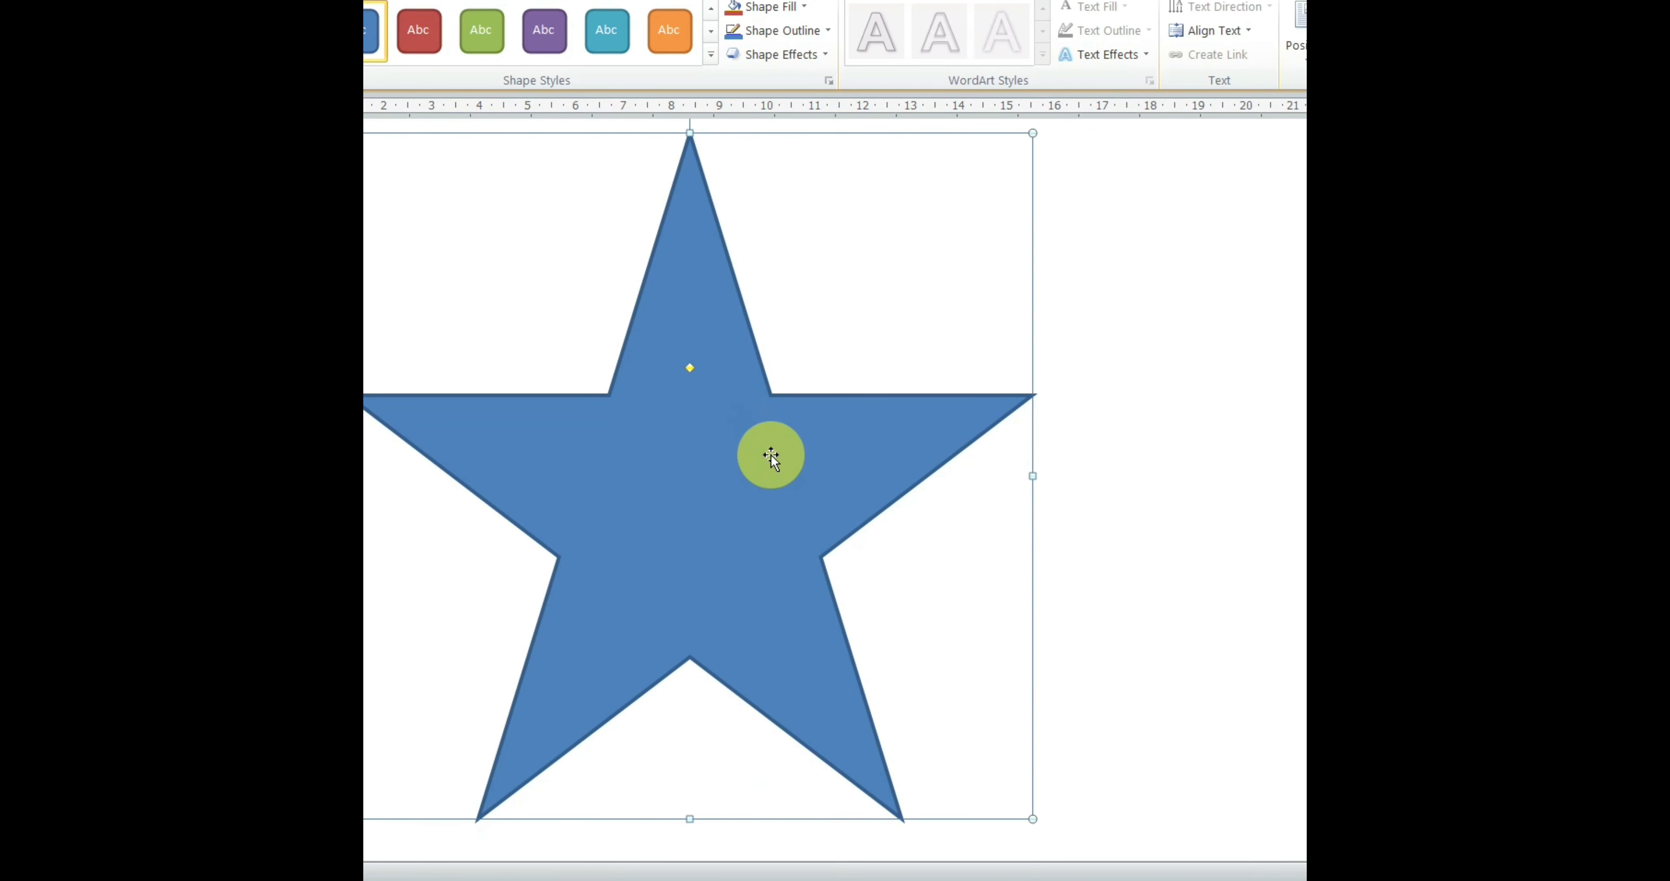
pyautogui.press('Down')
pyautogui.press('Right')
pyautogui.press('Right')
pyautogui.press('Right')
pyautogui.press('Right')
pyautogui.press('Right')
pyautogui.press('Right')
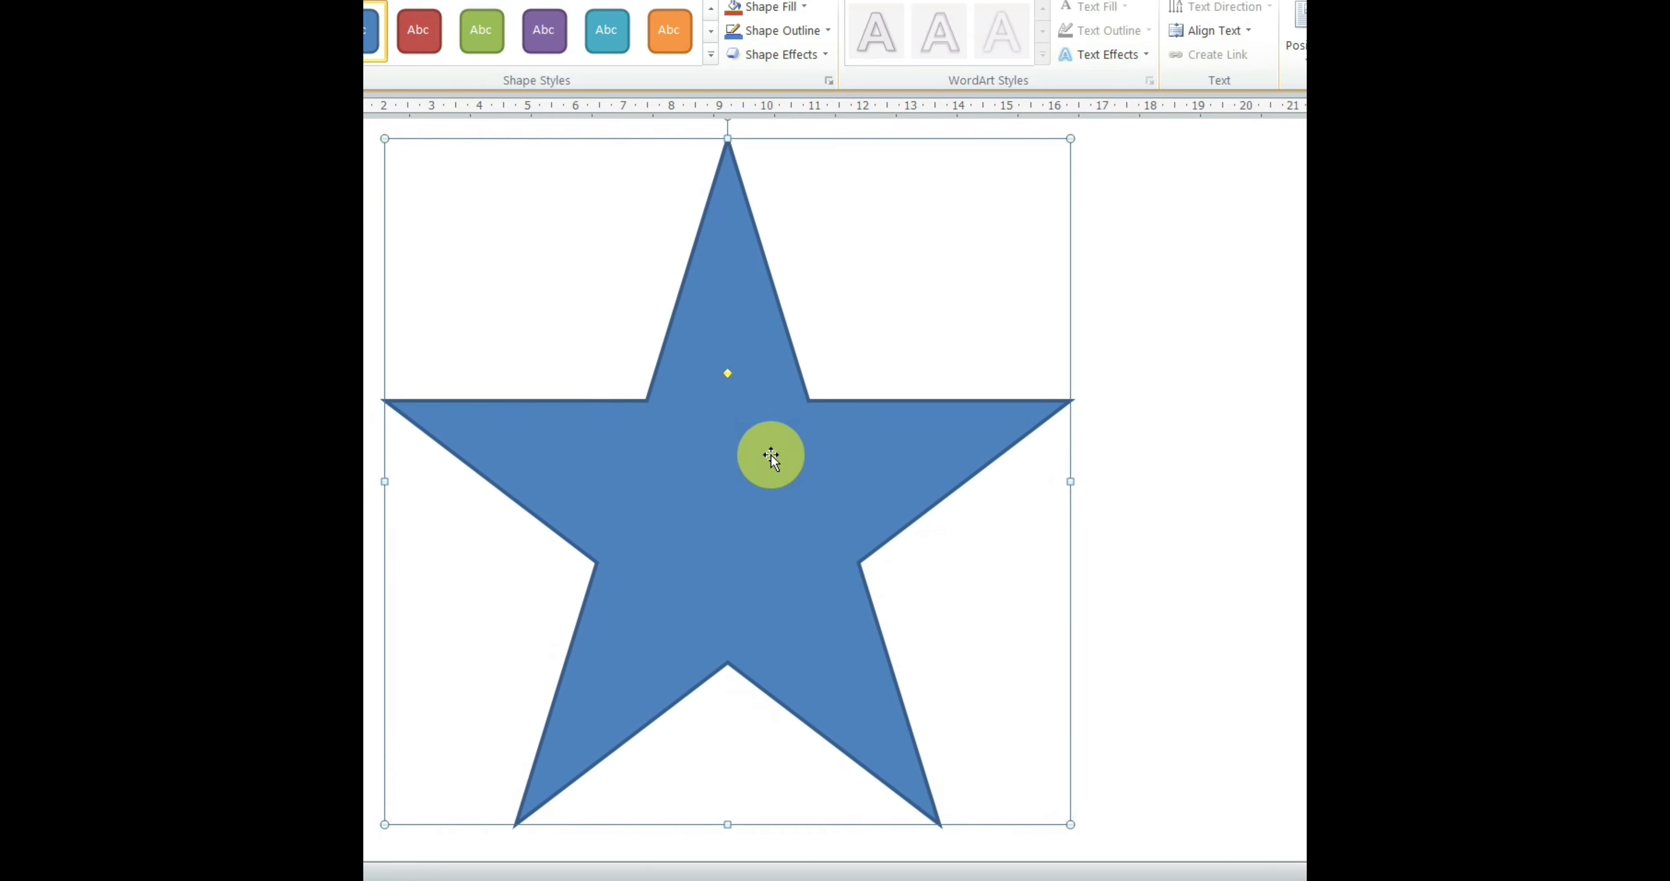
# - Remove the star's fill, give it a grey outline, and shift it further right
pyautogui.click(768, 7)
pyautogui.click(776, 189)
pyautogui.click(781, 31)
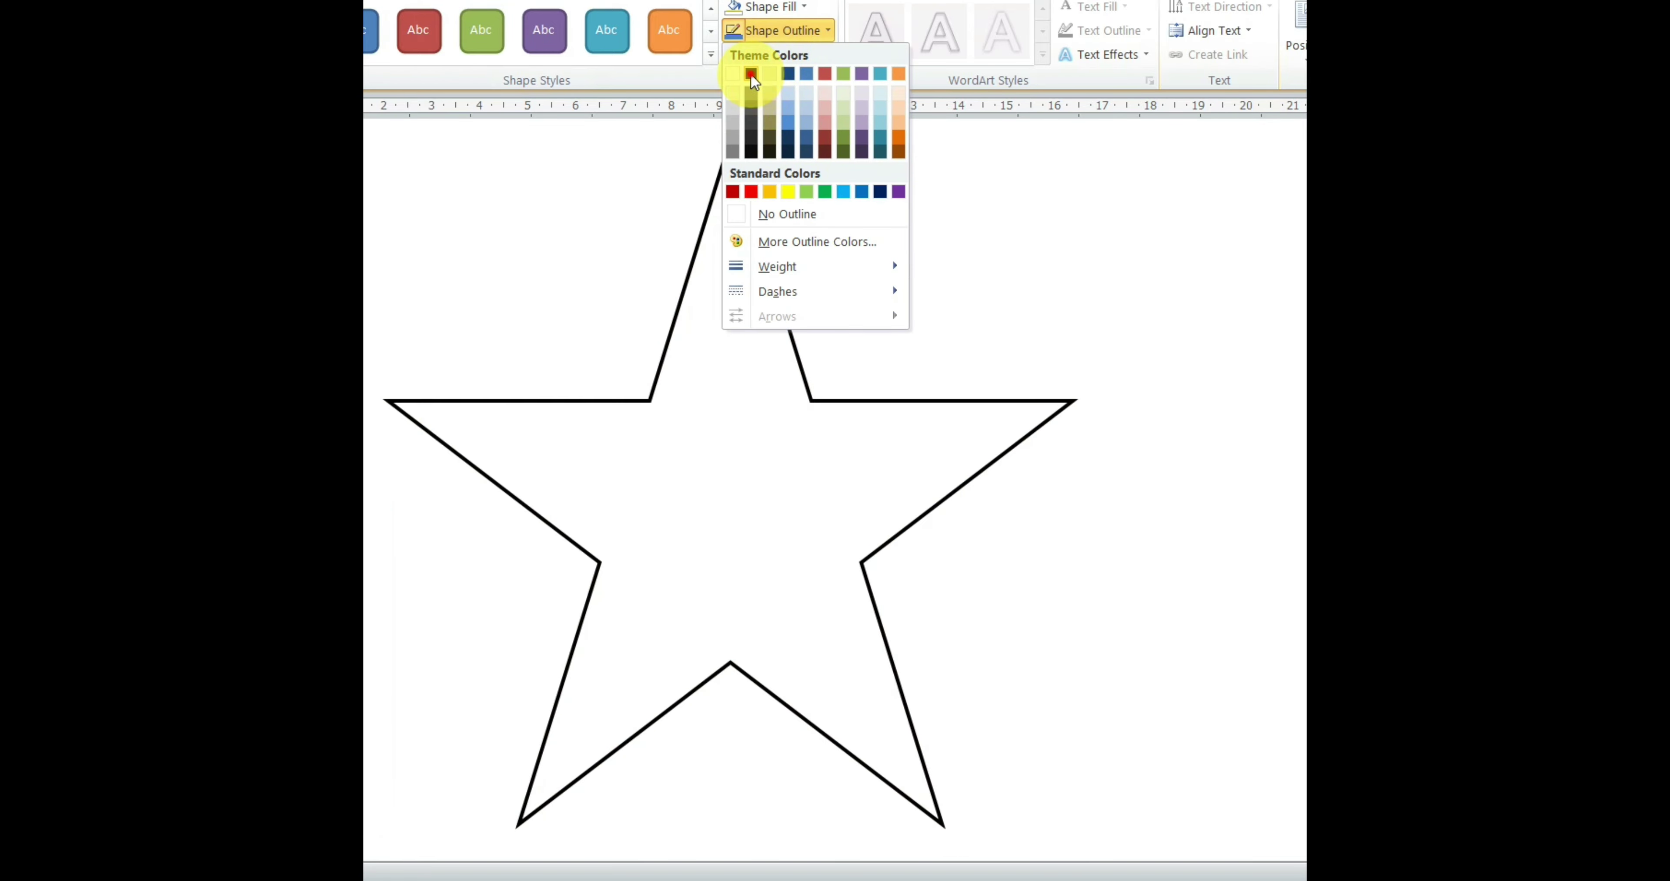
pyautogui.click(750, 73)
pyautogui.moveTo(865, 398); pyautogui.dragTo(939, 398)
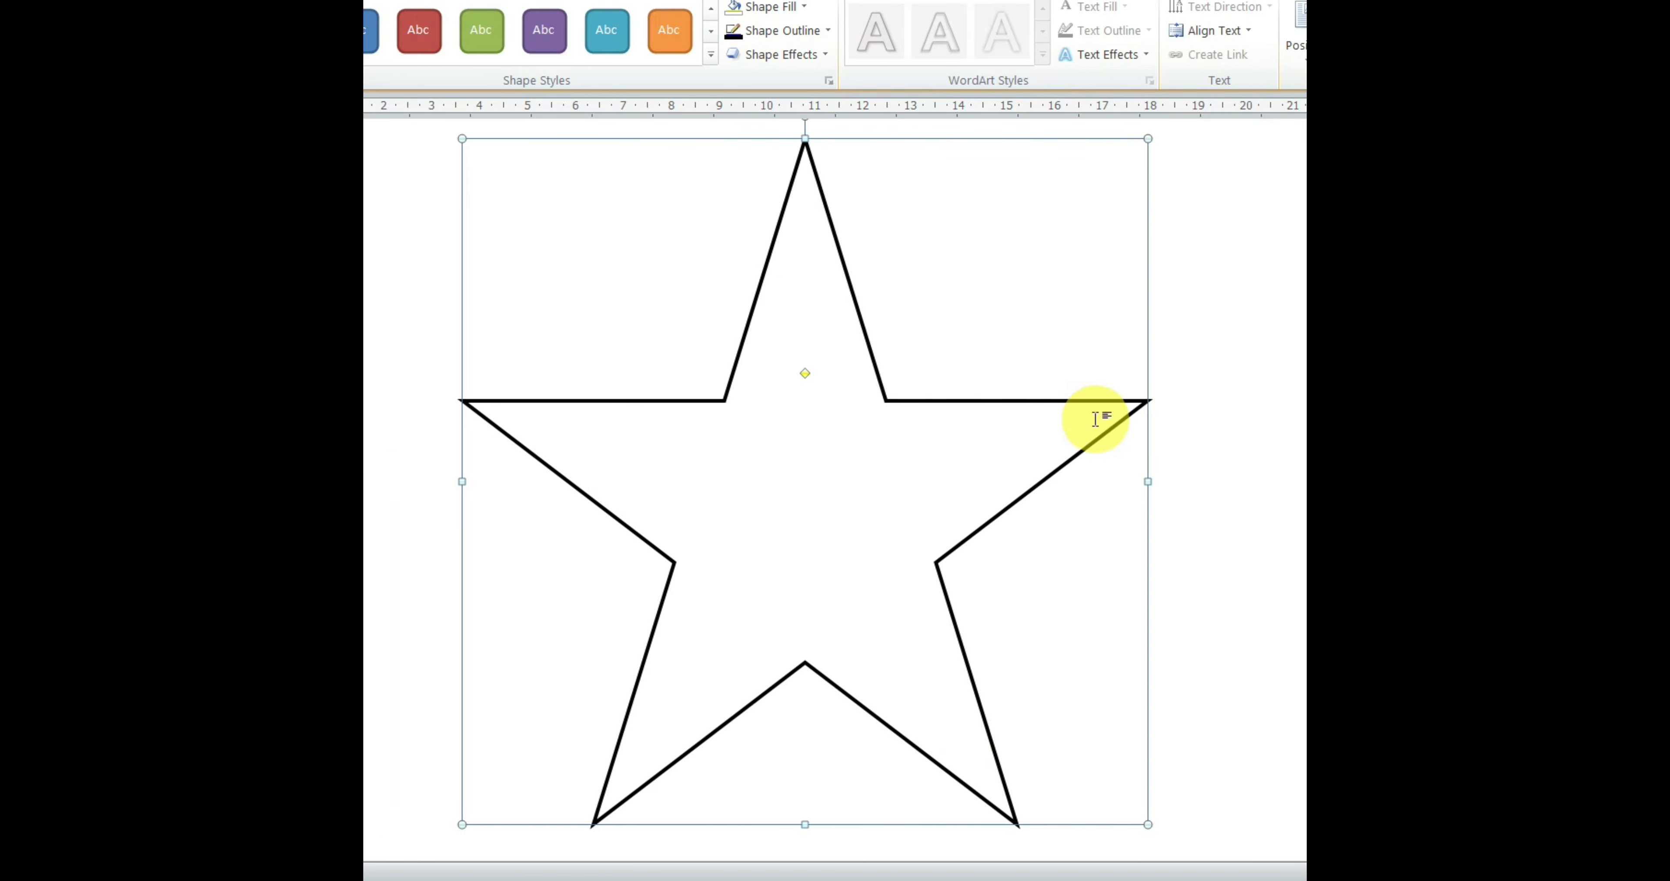
pyautogui.click(786, 38)
pyautogui.click(736, 114)
pyautogui.click(1196, 298)
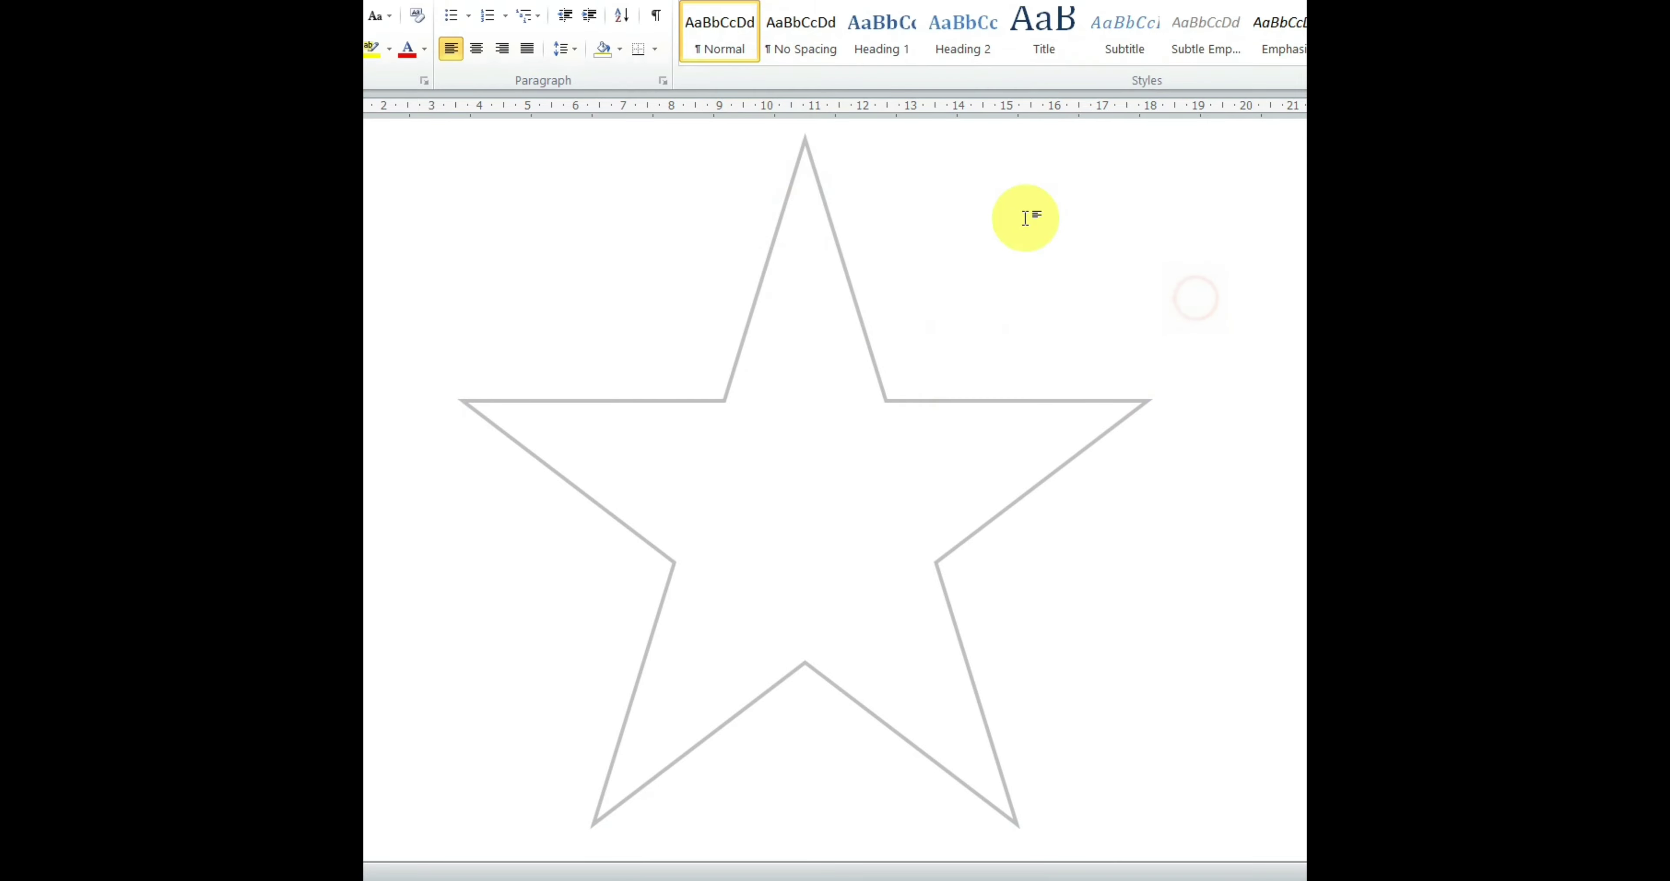
pyautogui.click(389, 3)
pyautogui.click(367, 26)
# - Draw a grey 2¼ pt straight line between two inner corners of the star
pyautogui.click(432, 164)
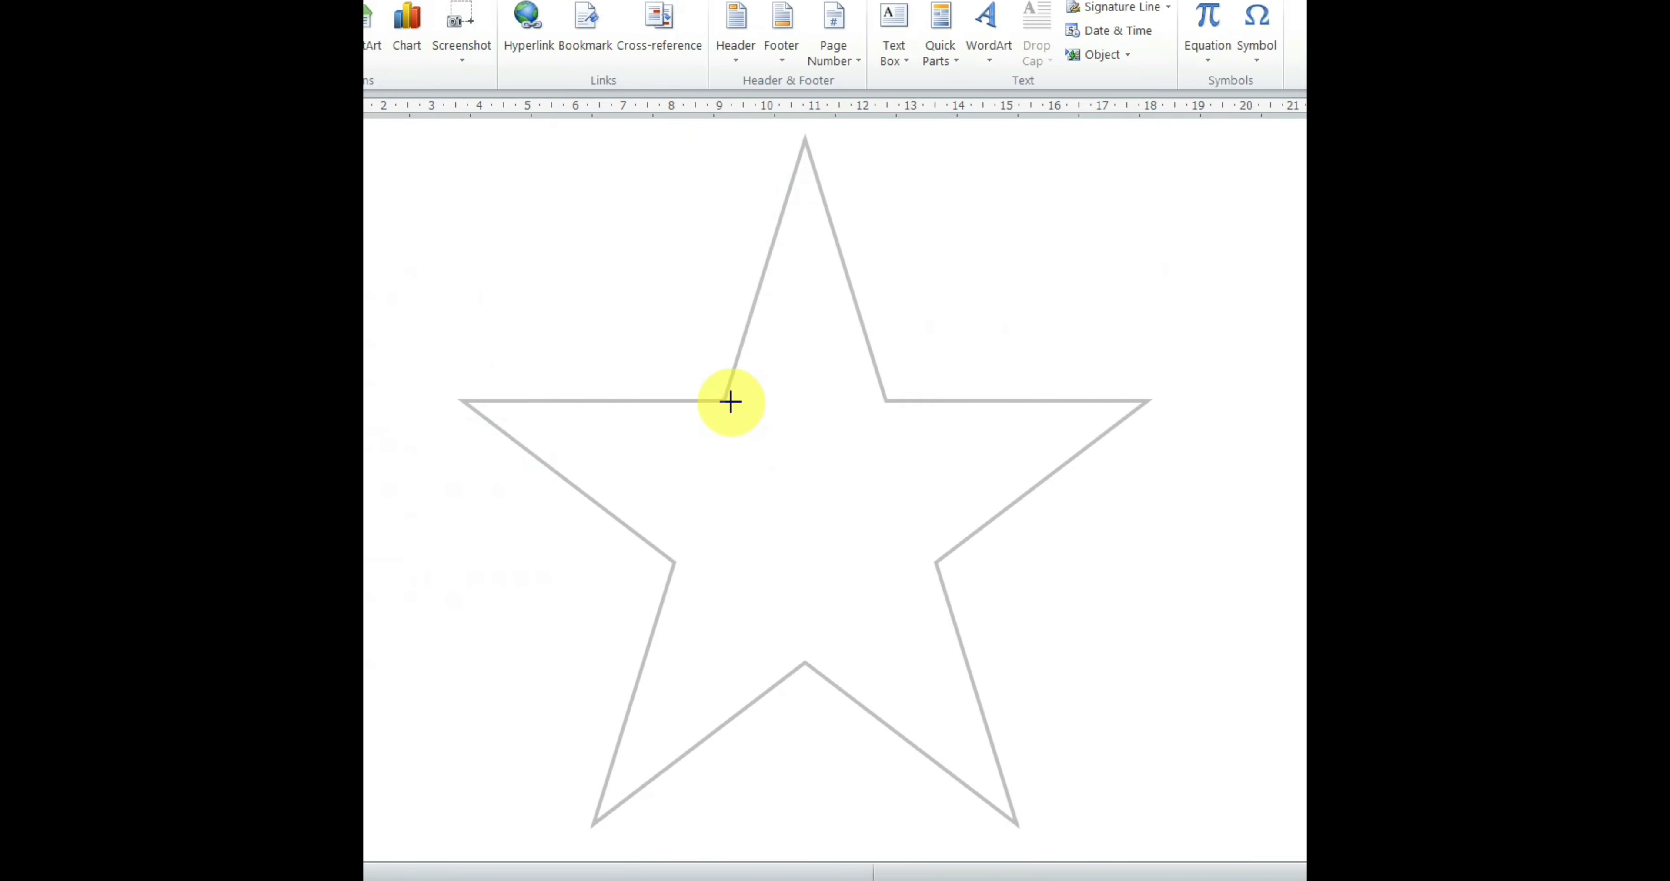
pyautogui.moveTo(724, 404); pyautogui.dragTo(935, 561)
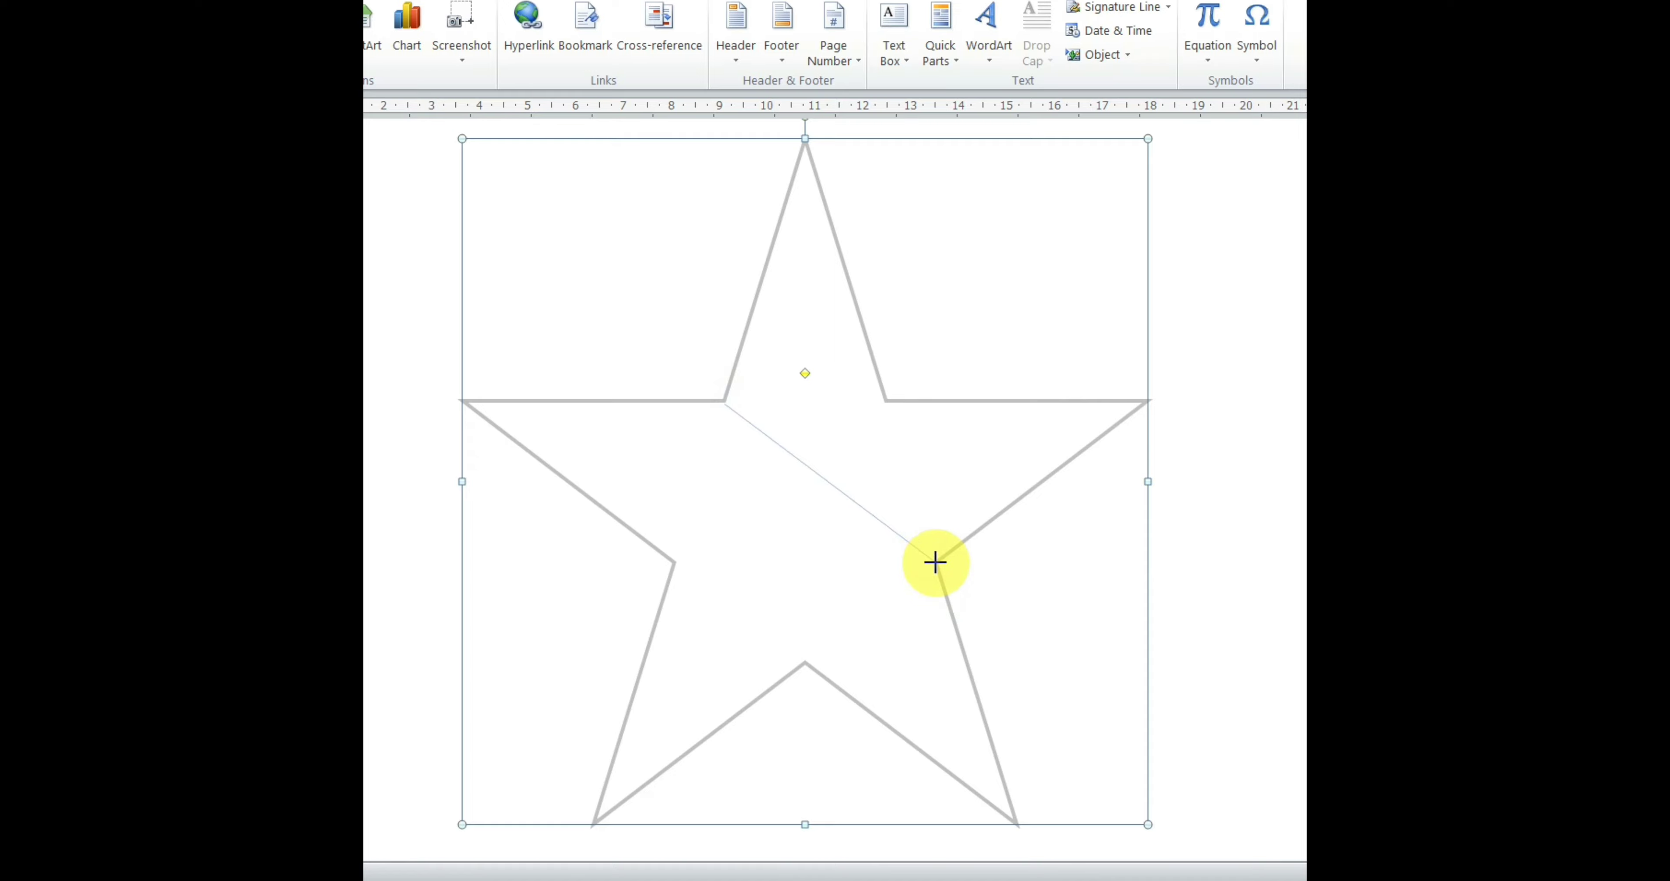
pyautogui.click(783, 31)
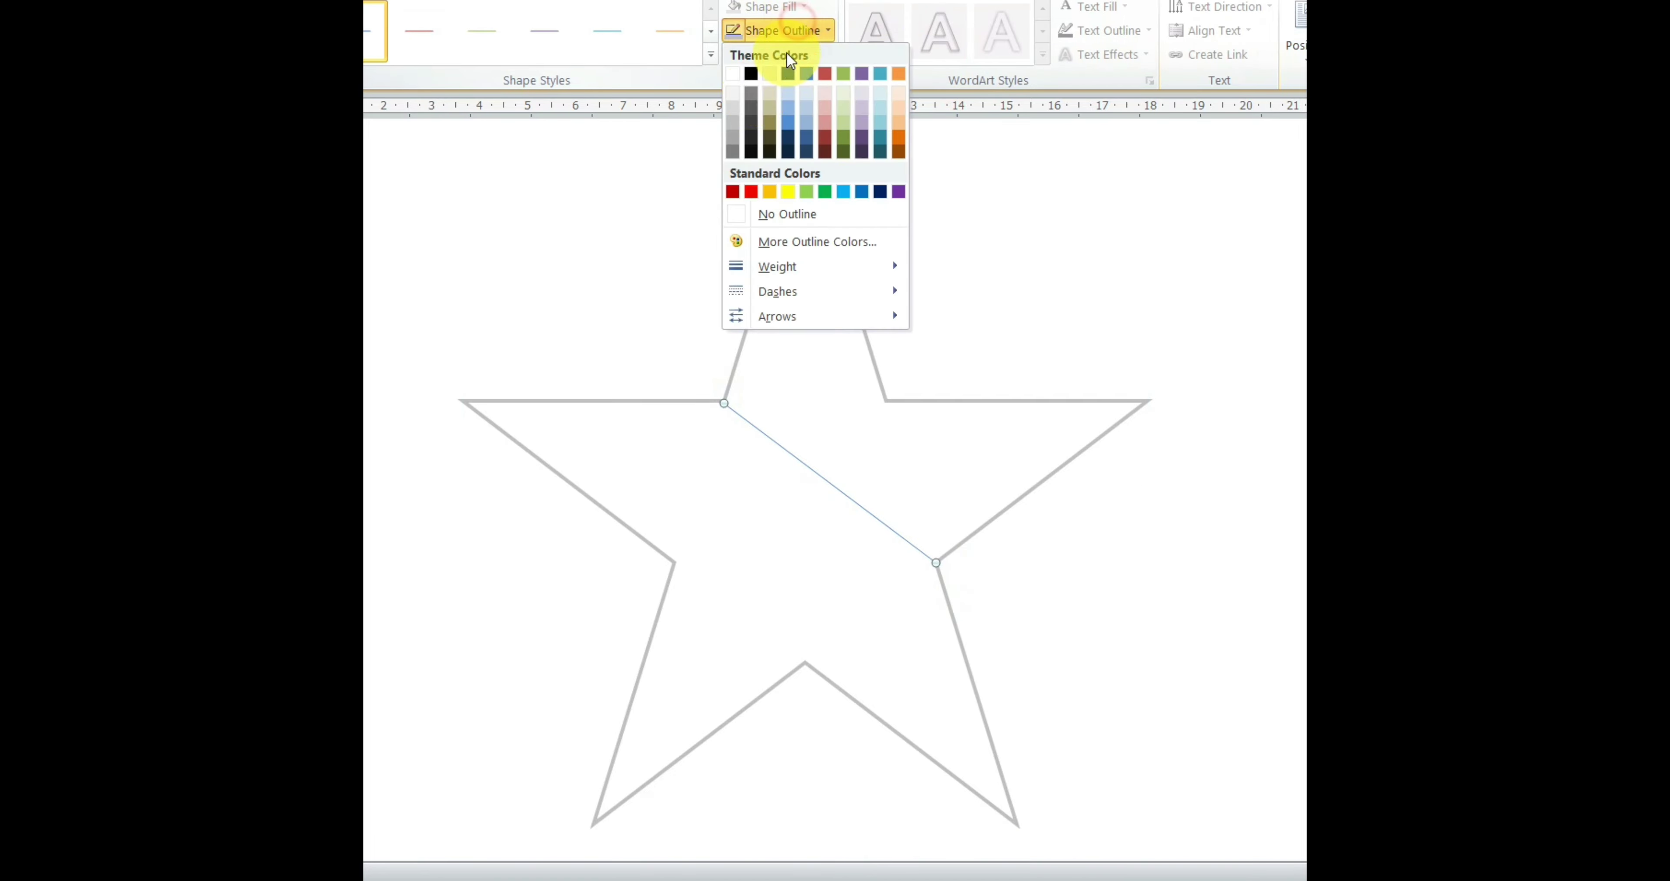
pyautogui.click(734, 119)
pyautogui.click(782, 30)
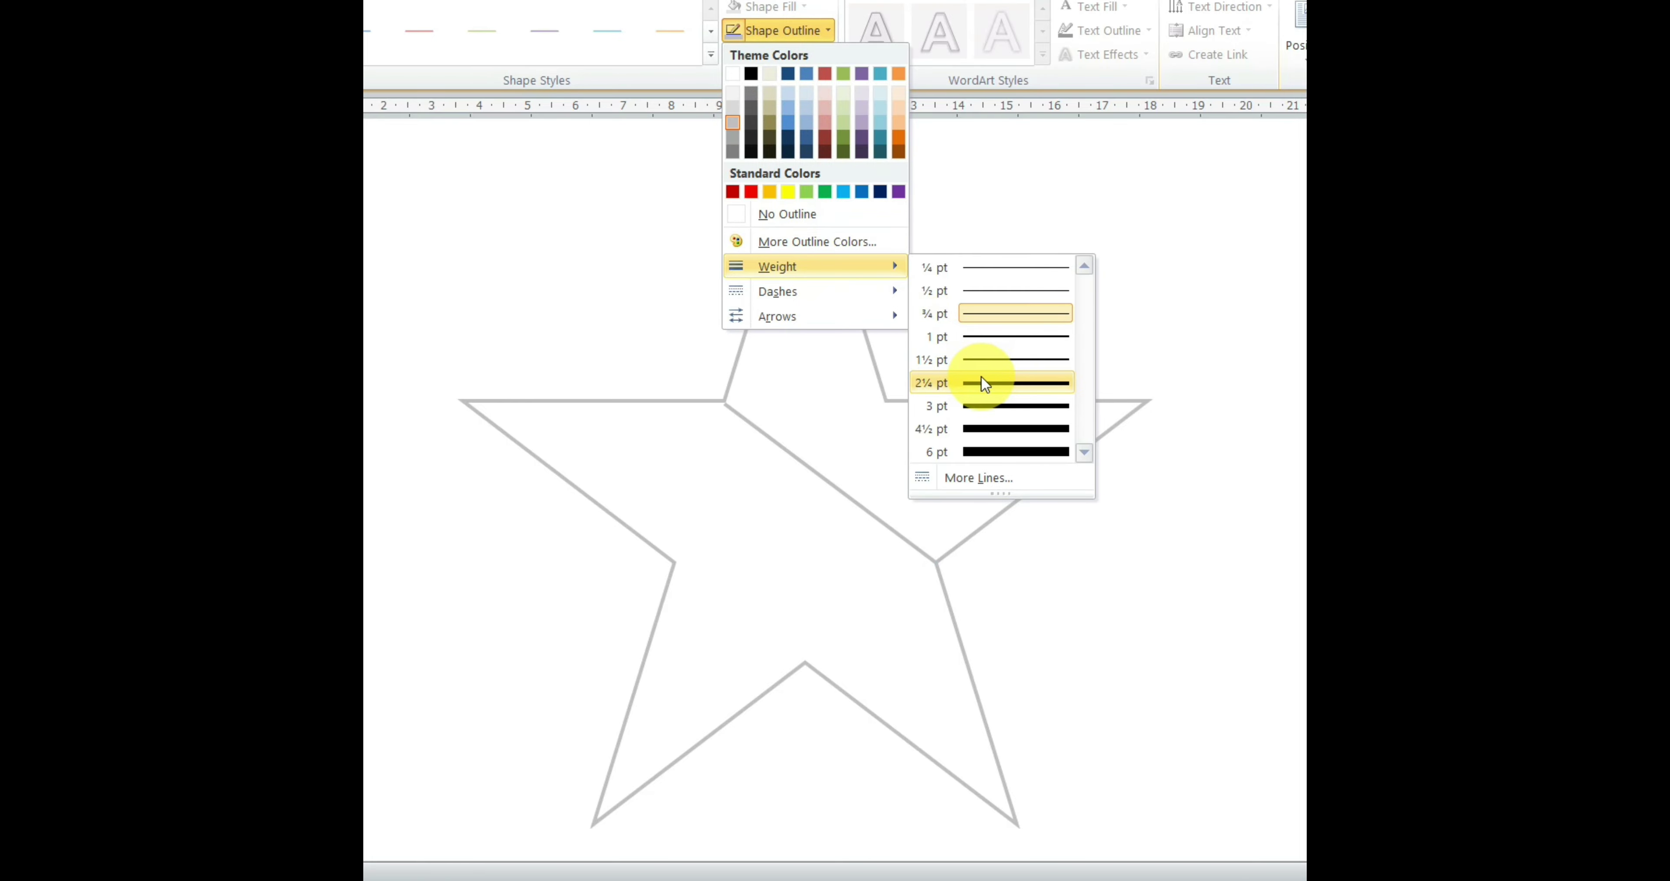
pyautogui.click(981, 383)
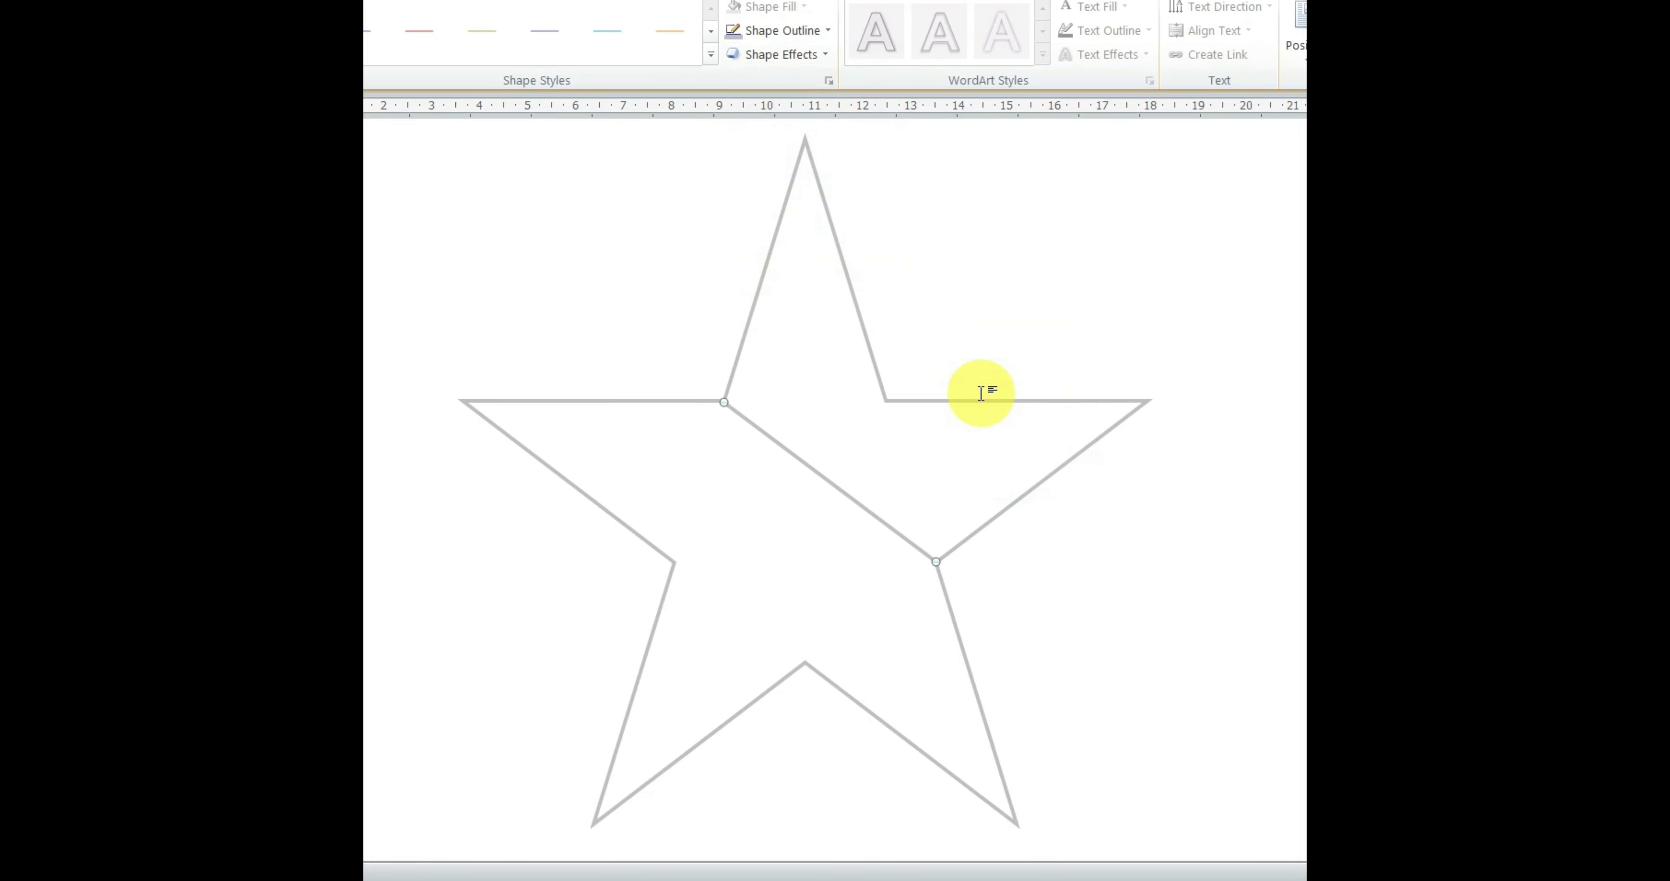
# - Add a grey 2¼ pt line from the right point inward and delete the short diagonal
pyautogui.click(998, 388)
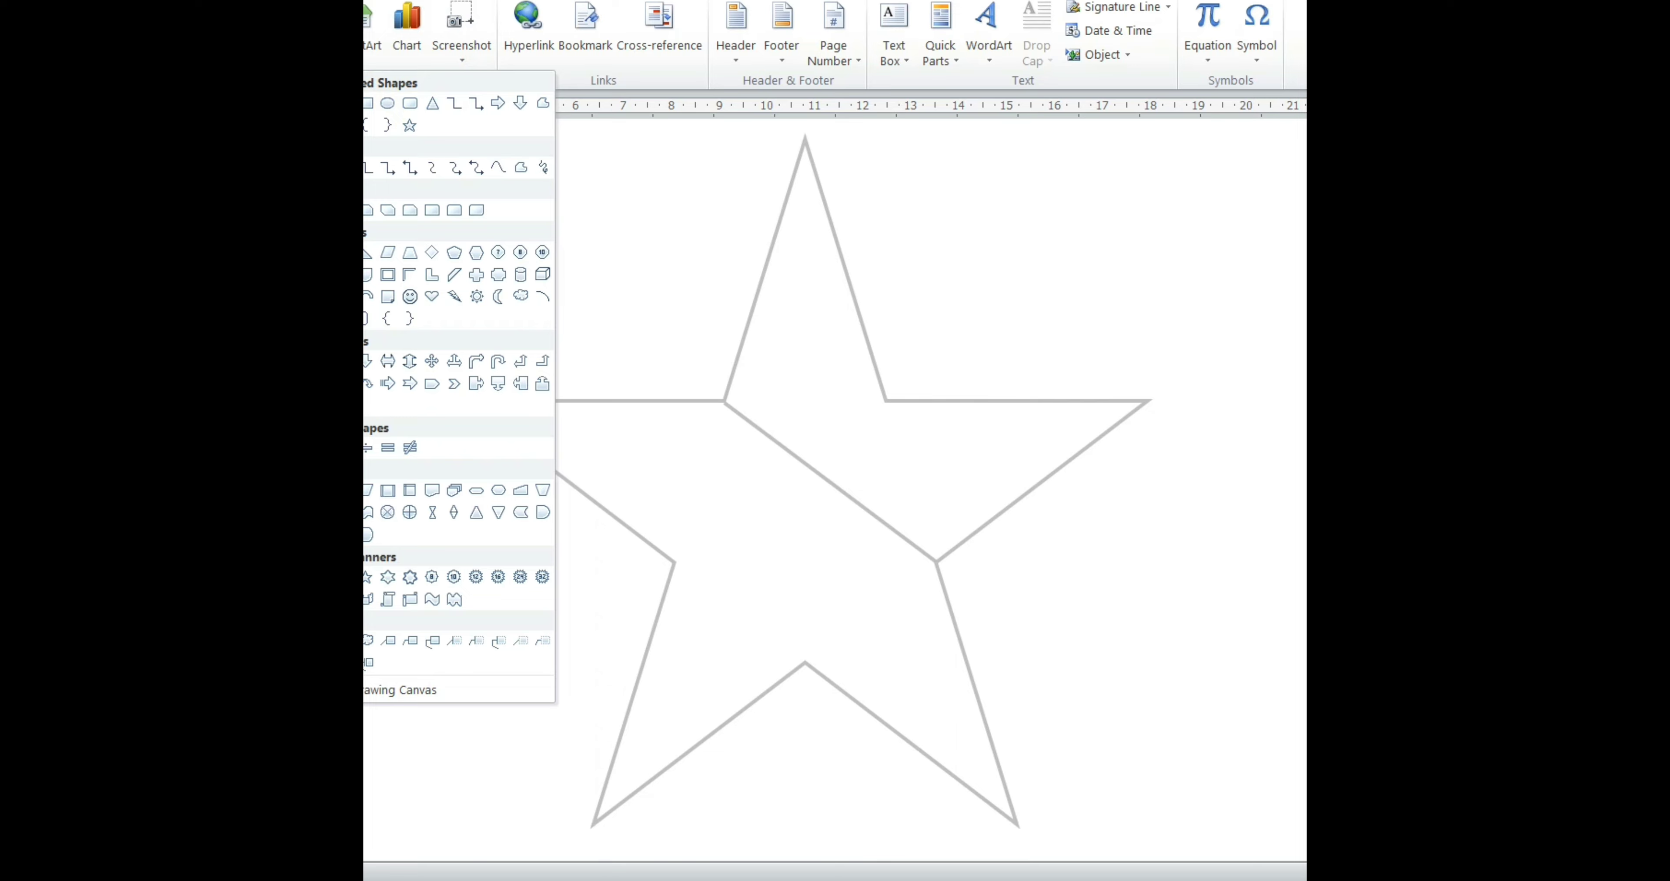
pyautogui.click(367, 168)
pyautogui.moveTo(1148, 401); pyautogui.dragTo(675, 562)
pyautogui.click(778, 31)
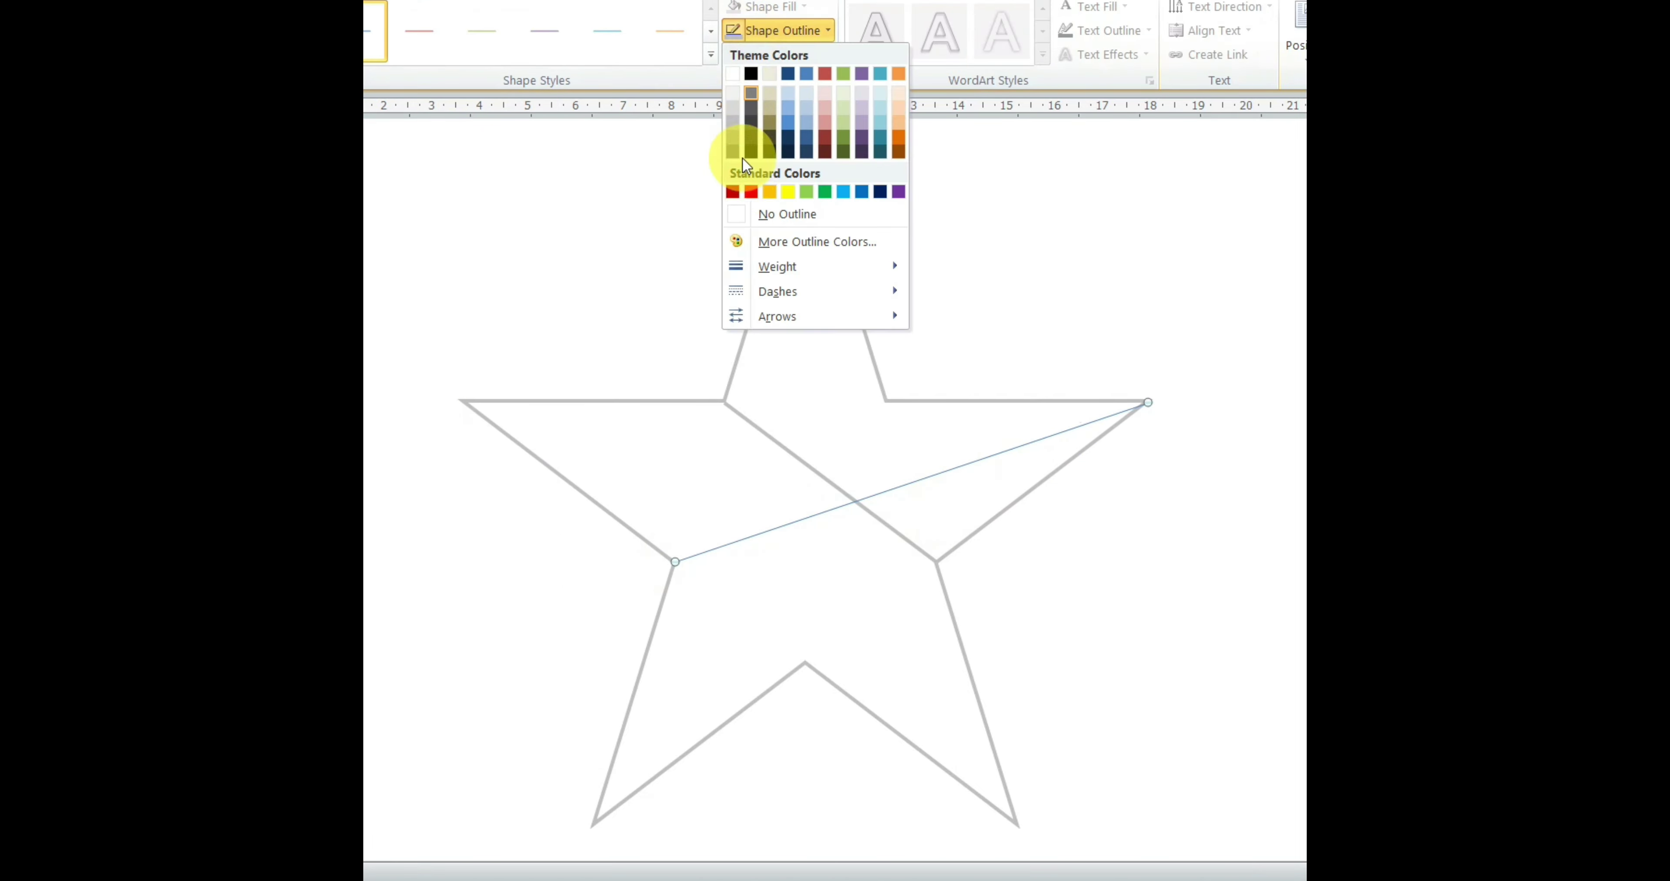
pyautogui.click(734, 125)
pyautogui.click(778, 30)
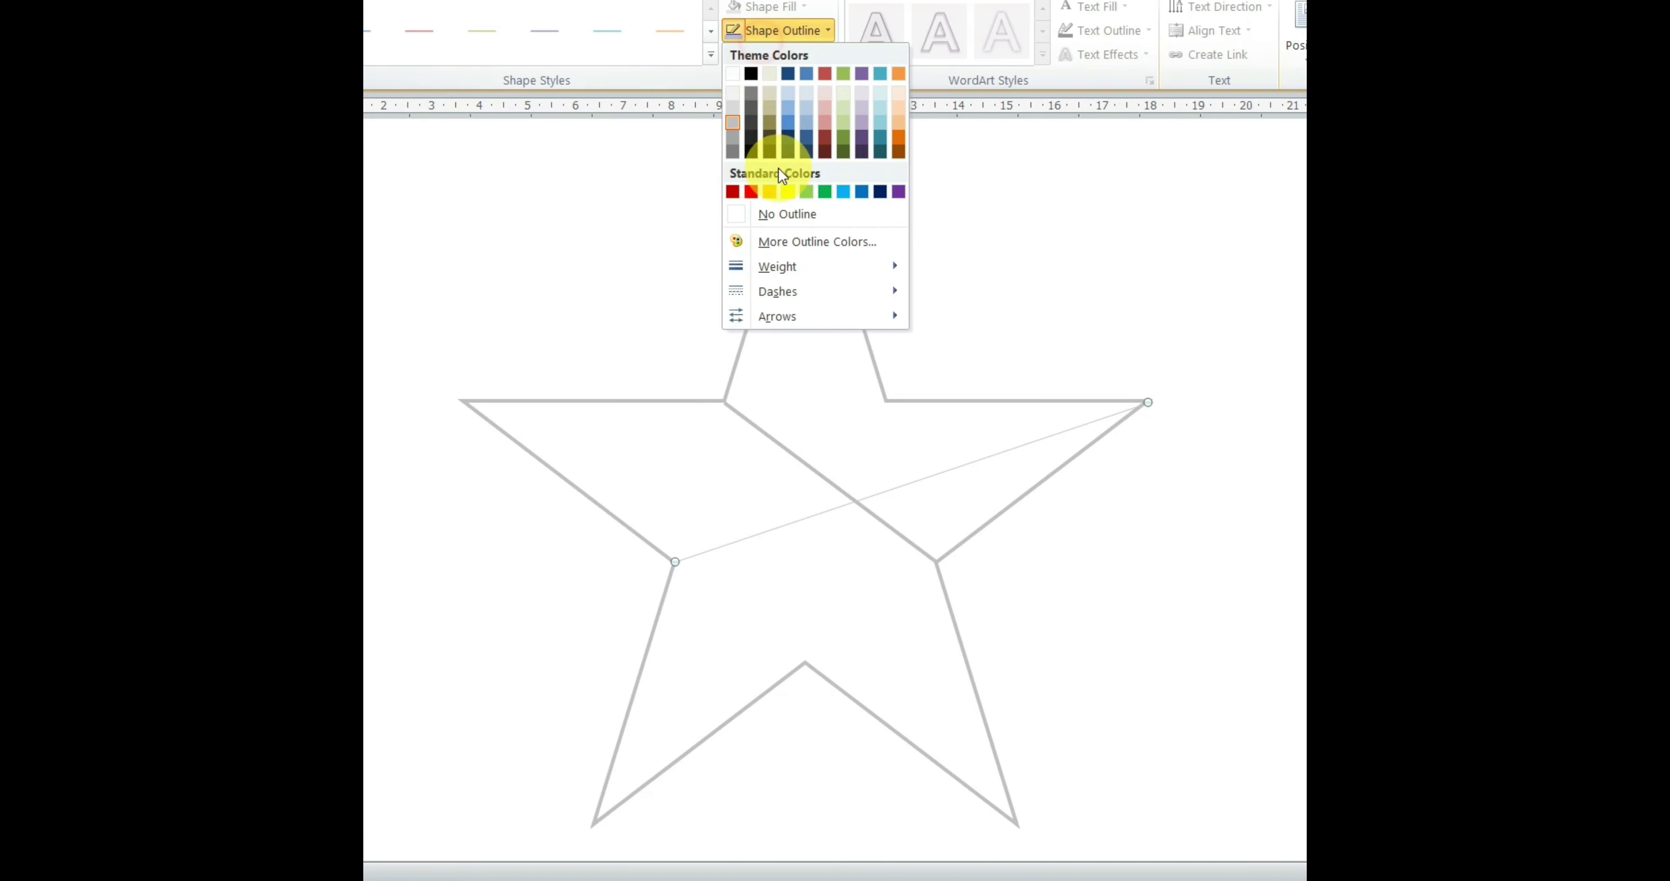
pyautogui.click(1015, 382)
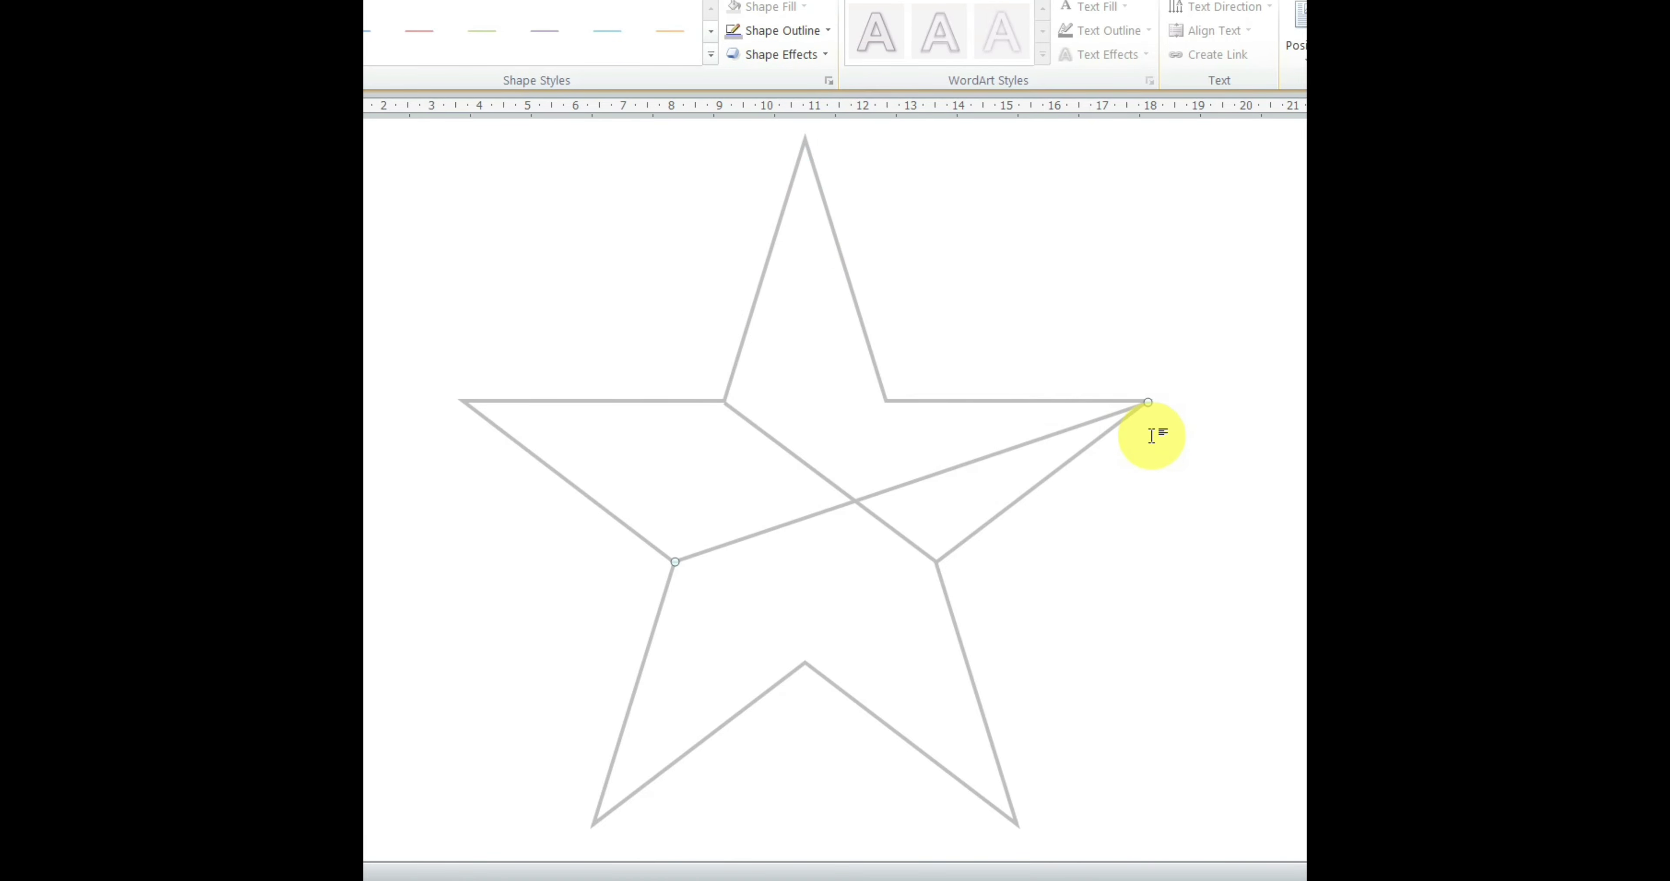
pyautogui.rightClick(780, 446)
pyautogui.click(606, 118)
# - Draw a grey 2¼ pt line from an inner corner to the bottom-right point
pyautogui.click(384, 107)
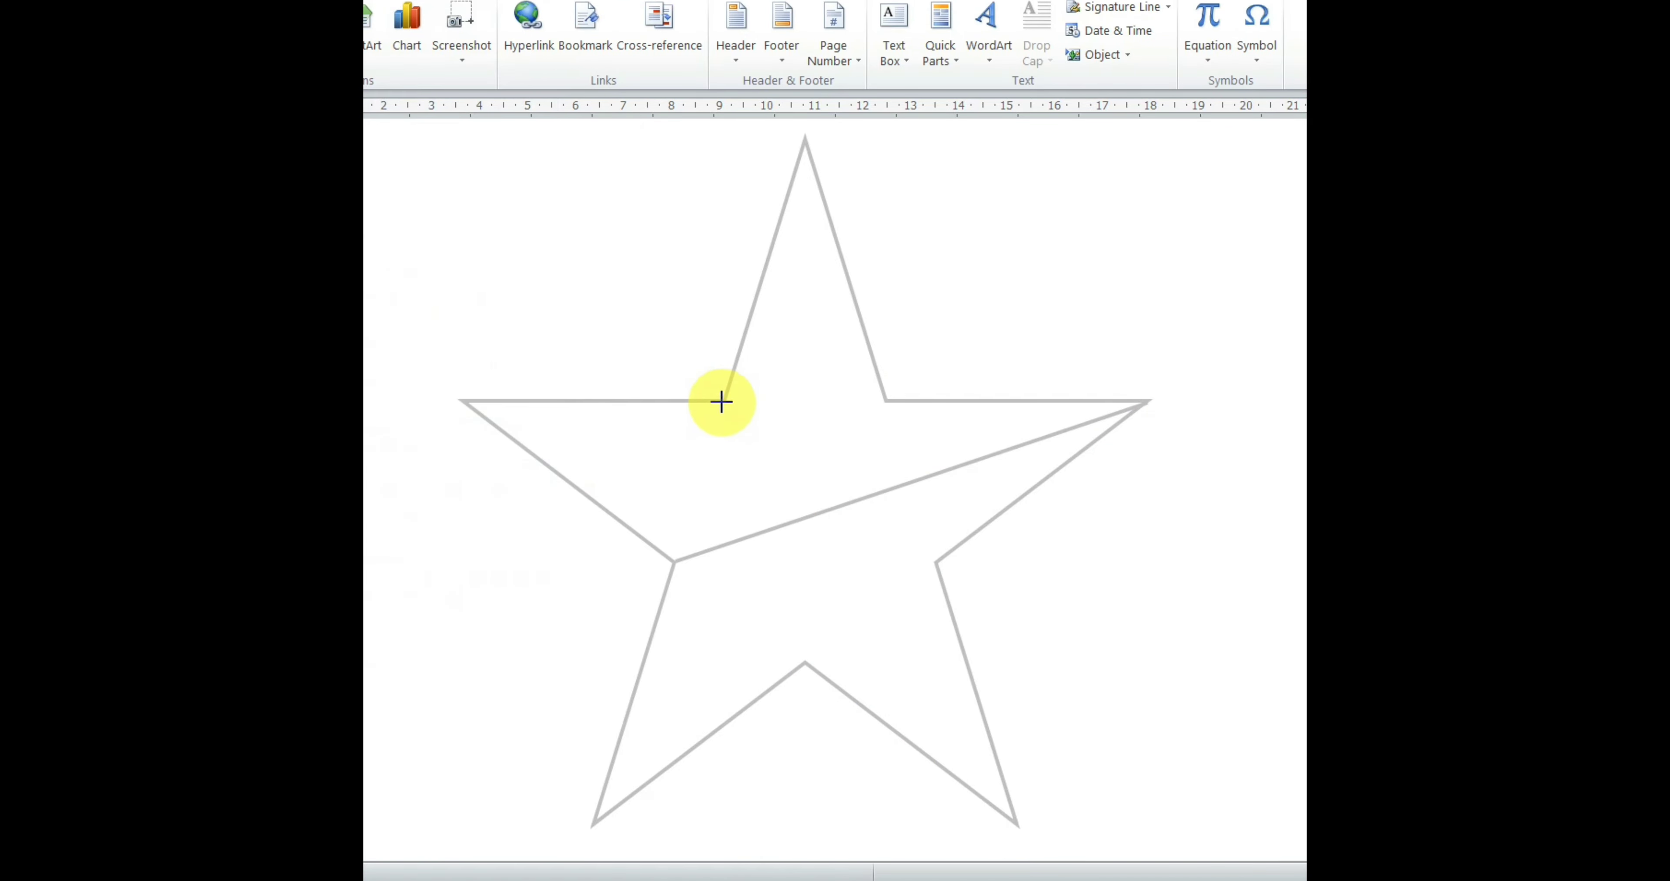
pyautogui.moveTo(722, 400)
pyautogui.mouseDown()
pyautogui.moveTo(986, 805)
pyautogui.moveTo(1018, 824)
pyautogui.mouseUp()
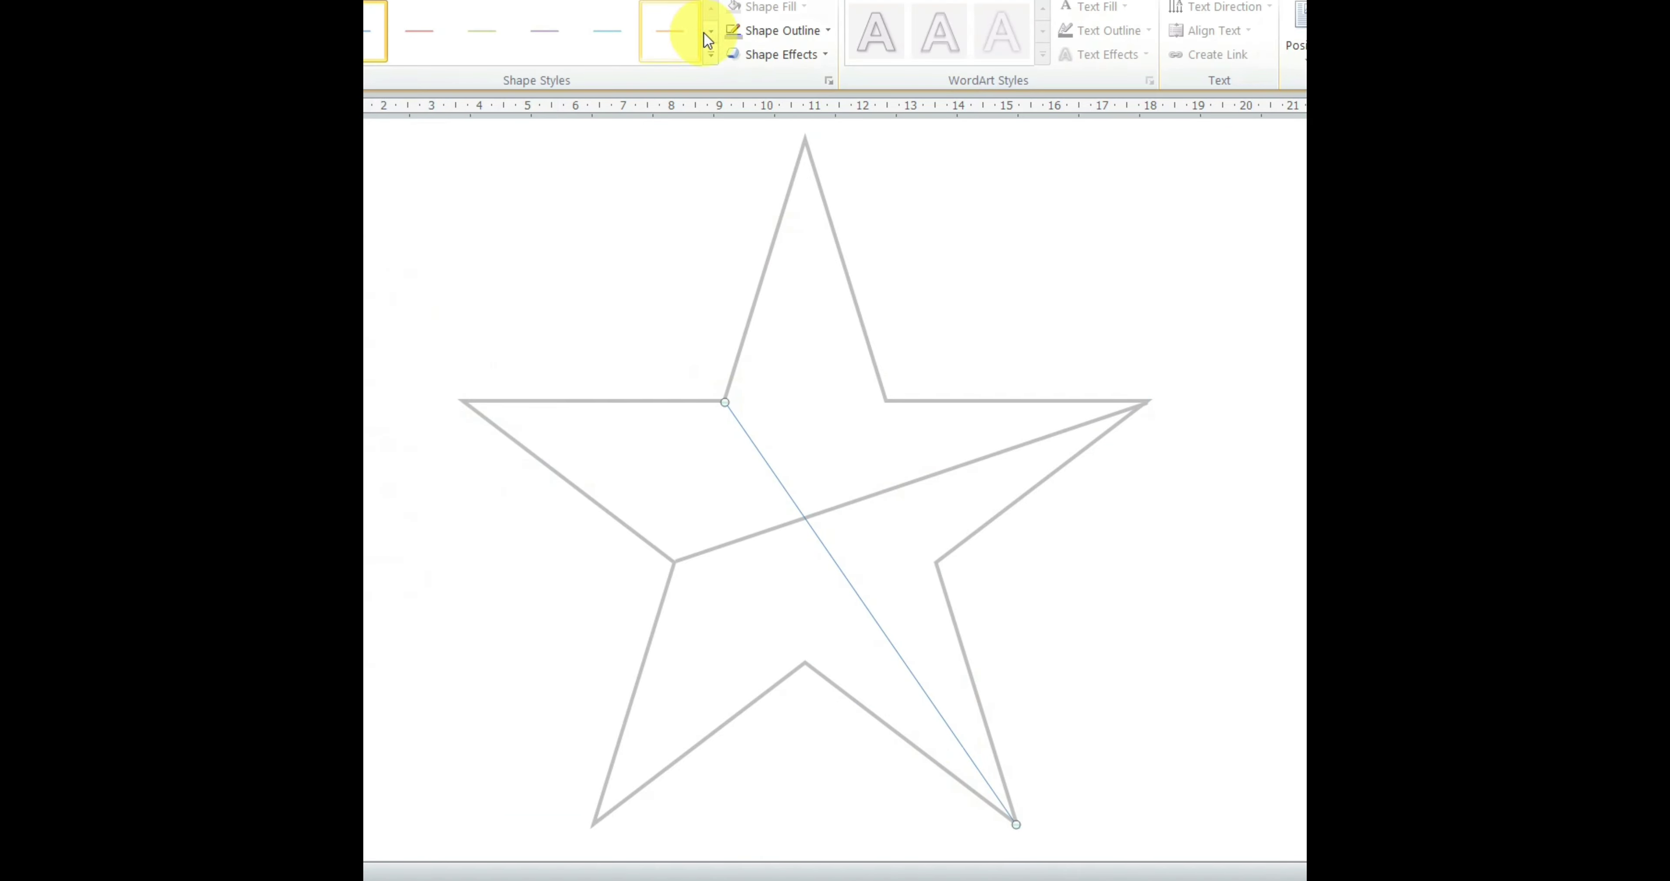
pyautogui.click(739, 32)
pyautogui.click(732, 122)
pyautogui.click(793, 32)
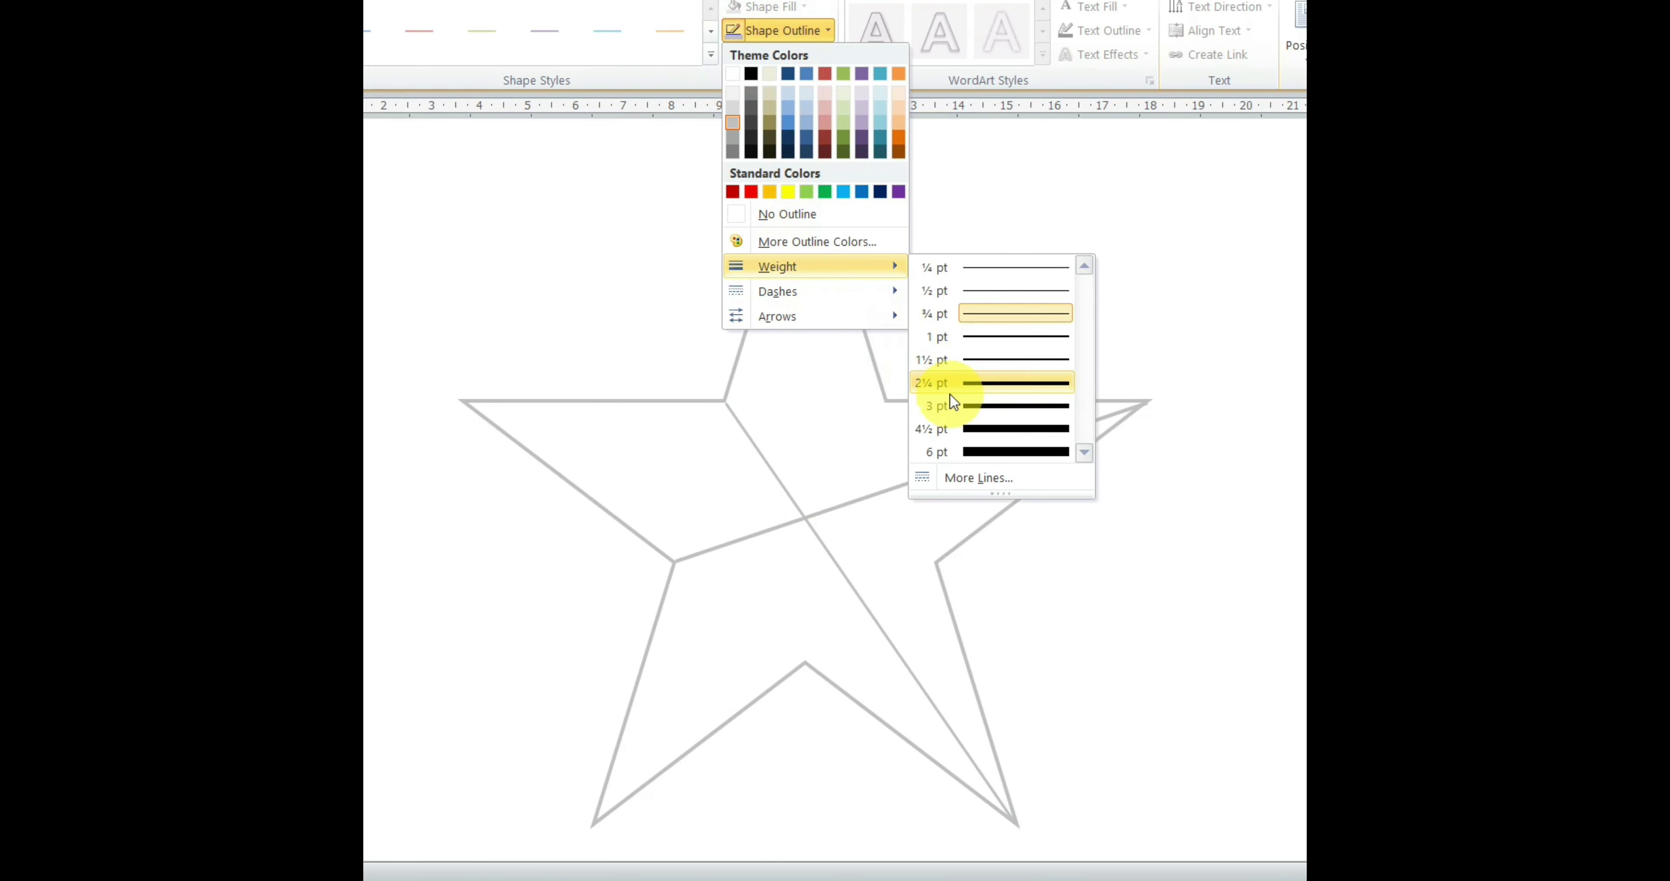
pyautogui.click(951, 382)
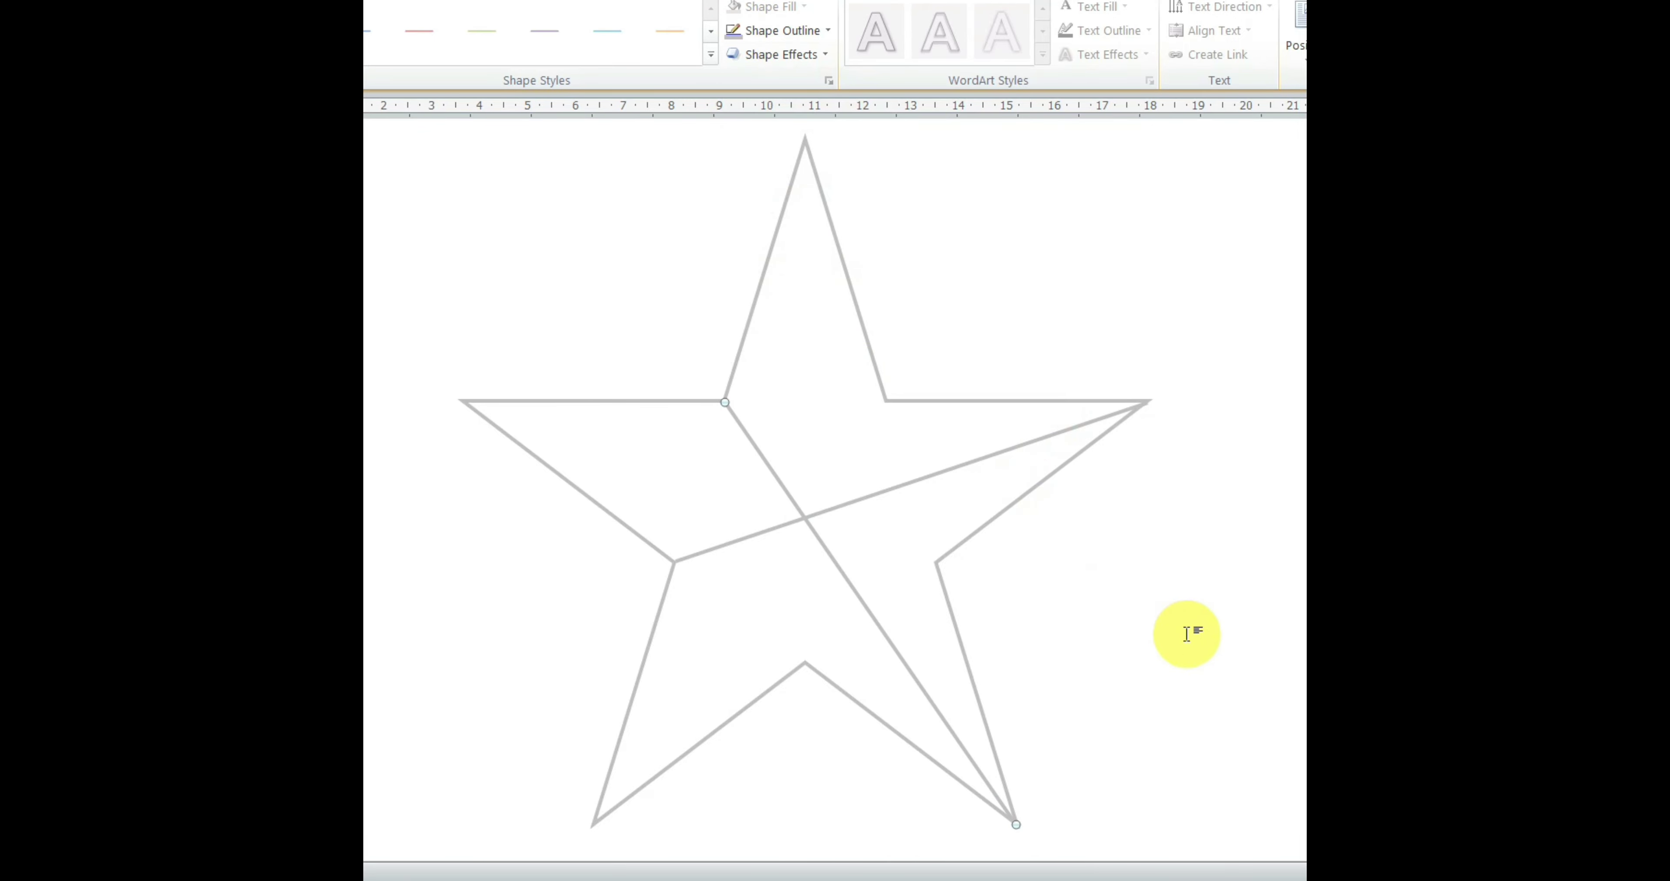
# - Draw a 2¼ pt line from an inner corner to the bottom-left point
pyautogui.click(1186, 634)
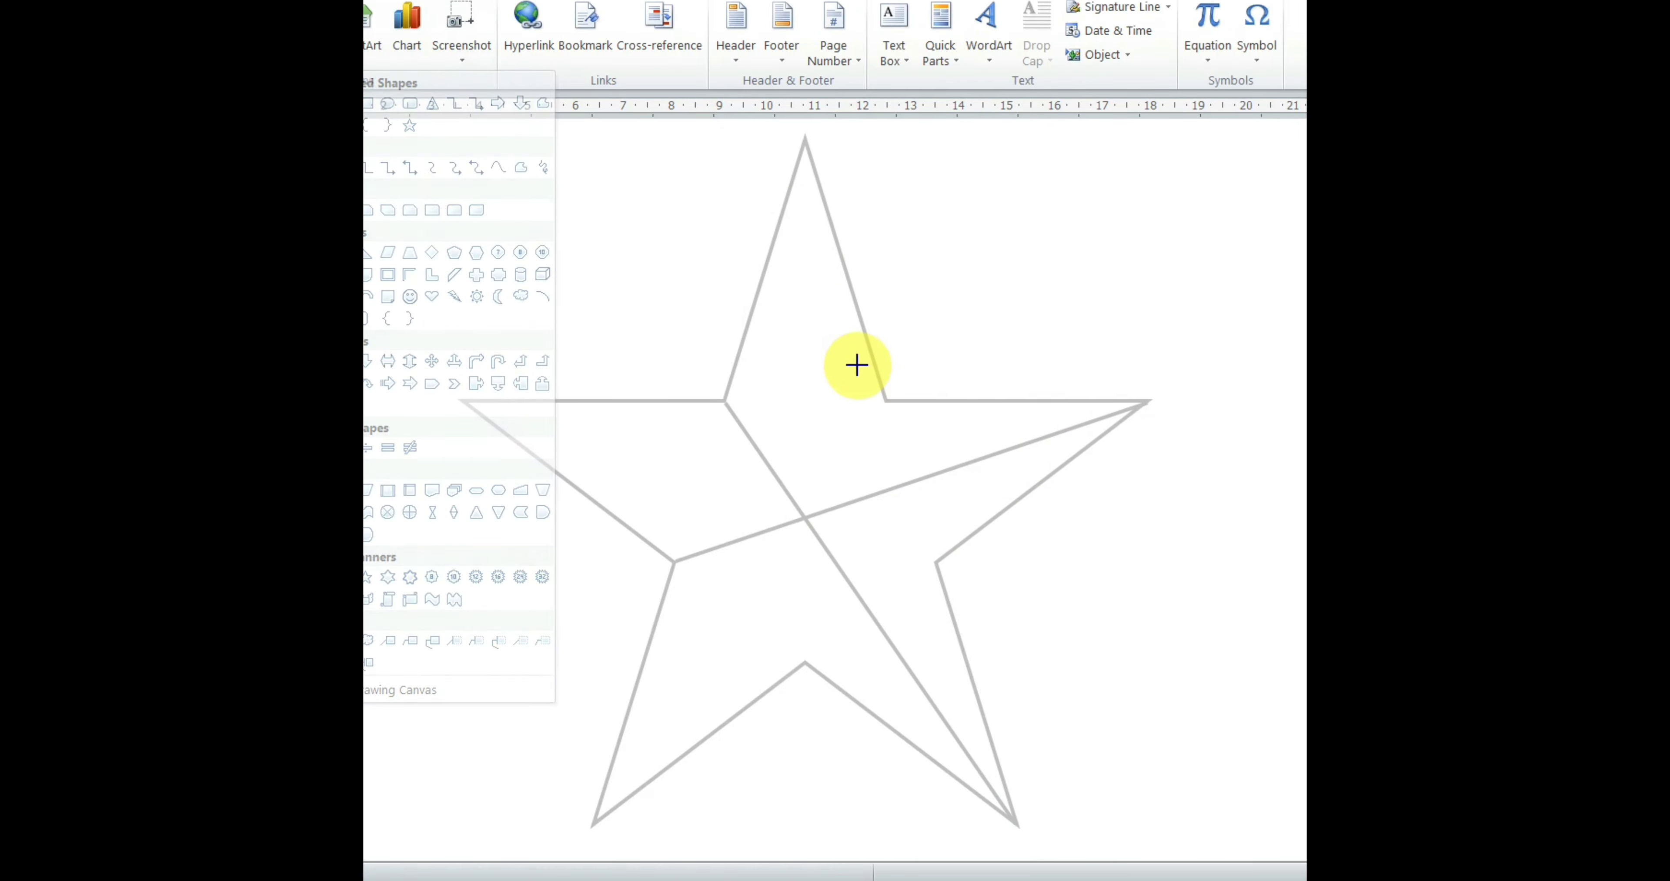
pyautogui.moveTo(886, 401); pyautogui.dragTo(593, 826)
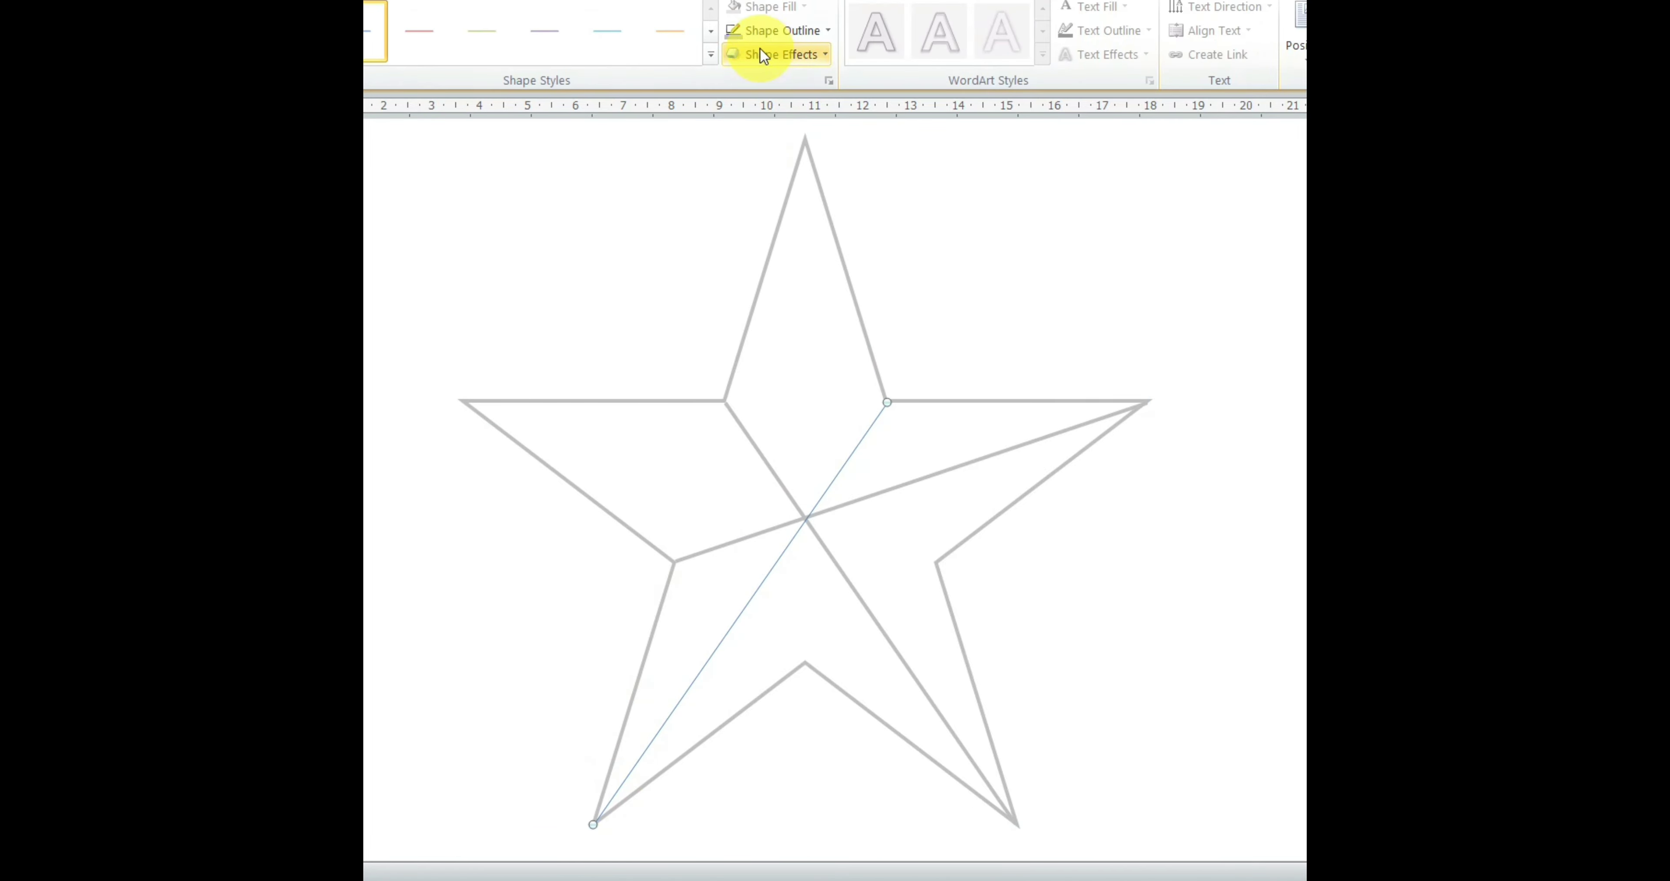
pyautogui.click(771, 32)
pyautogui.click(954, 383)
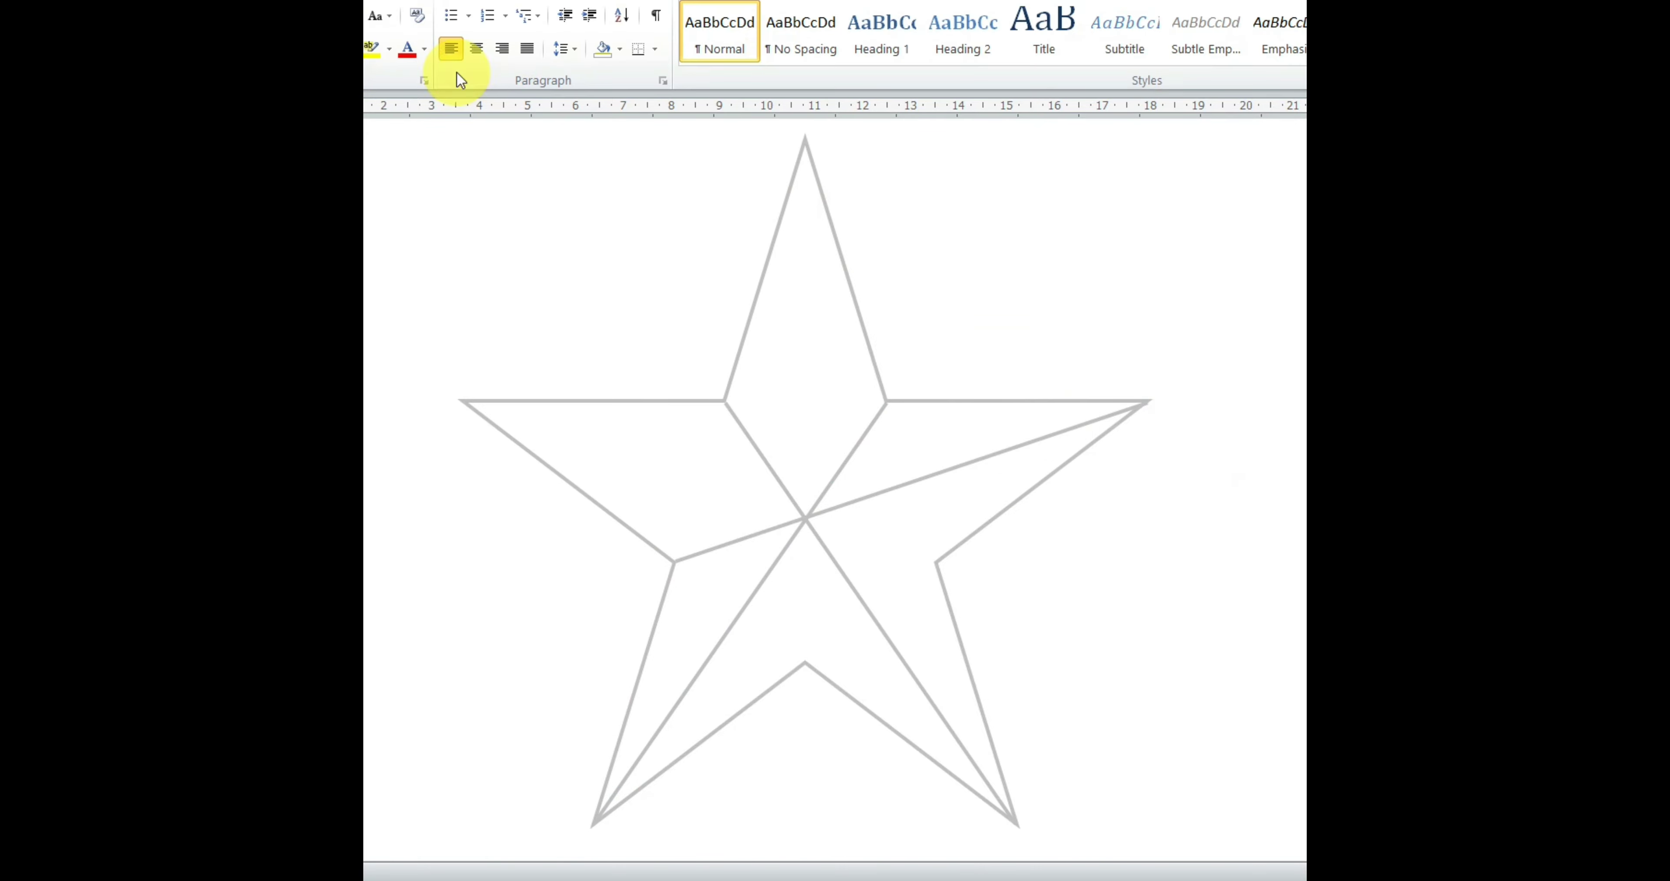
# - Draw a 2¼ pt line from the left tip through the star's centre
pyautogui.click(372, 101)
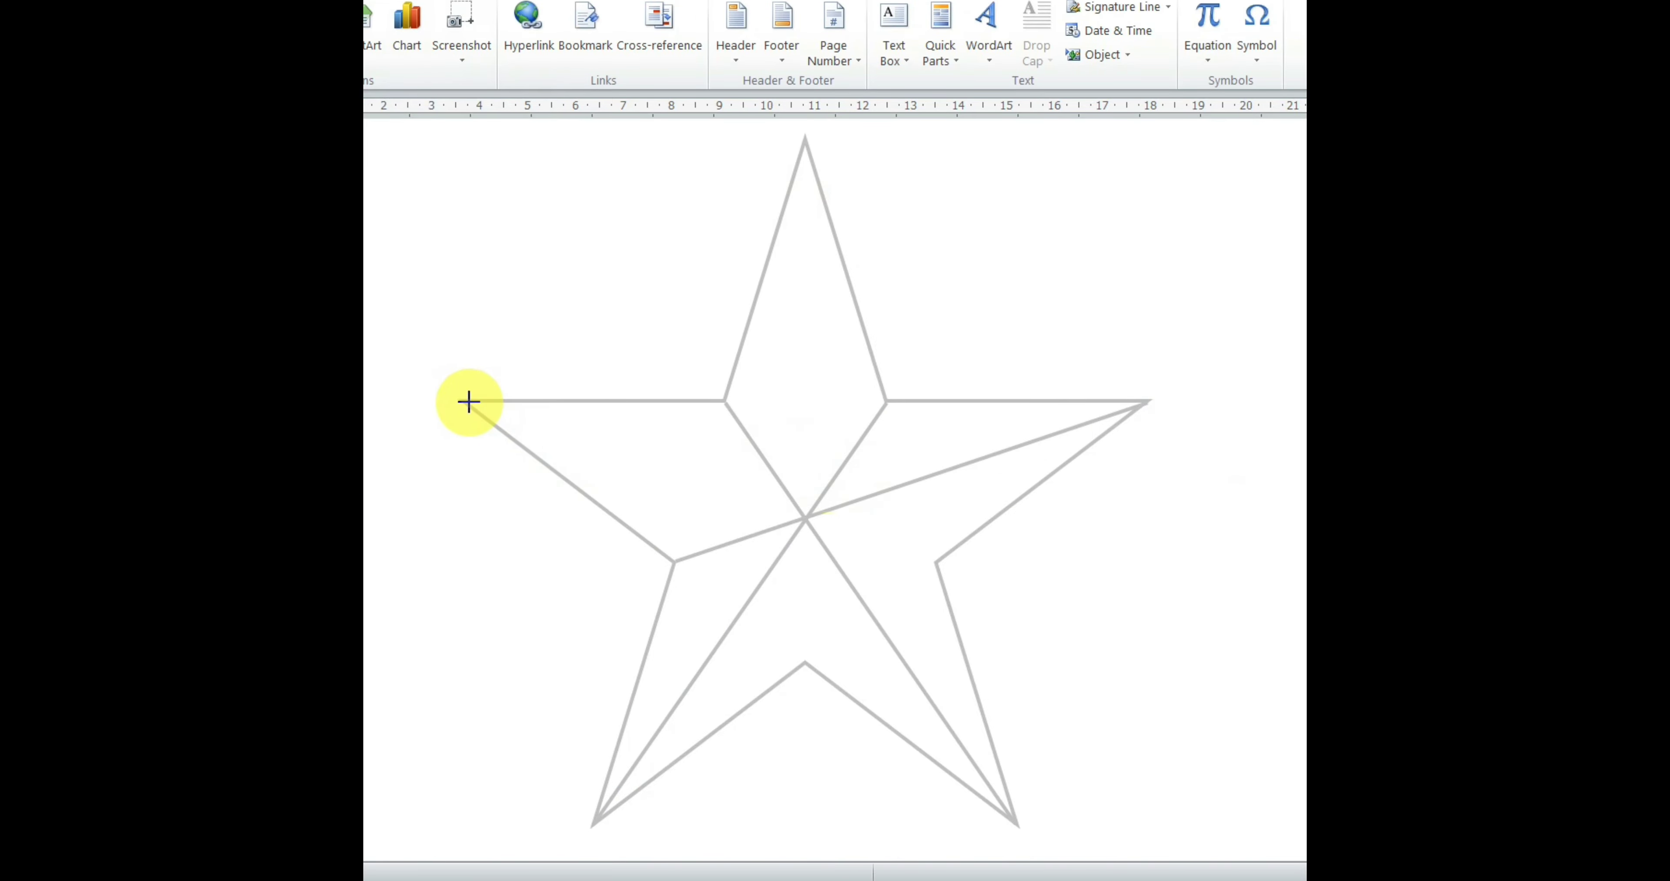
pyautogui.moveTo(462, 401); pyautogui.dragTo(936, 561)
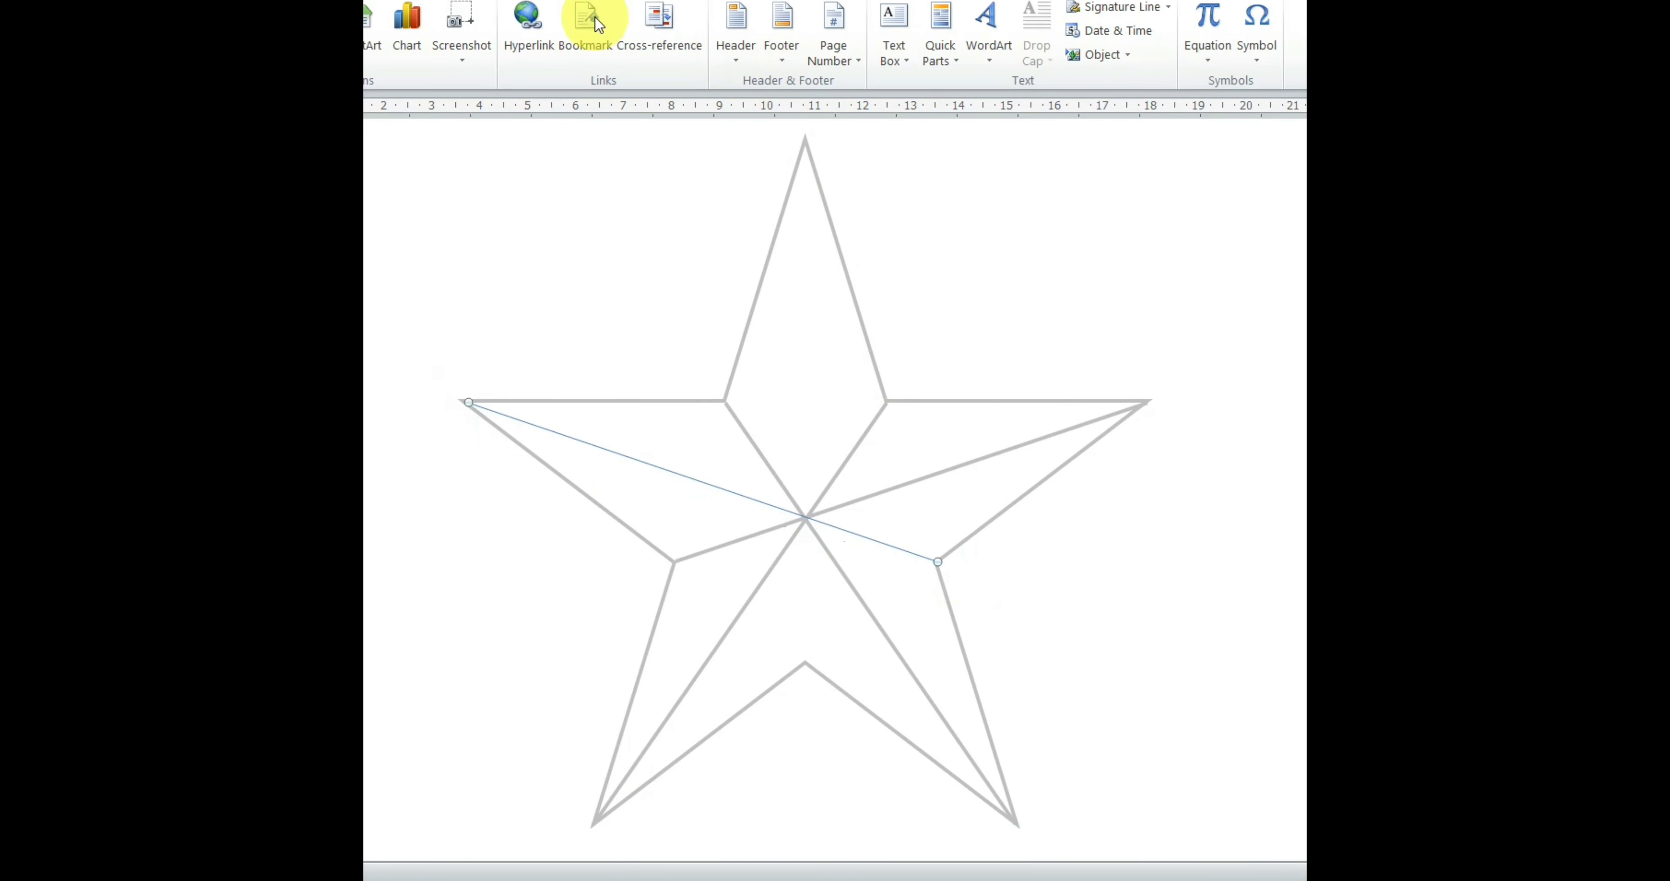
pyautogui.click(732, 30)
pyautogui.moveTo(778, 267)
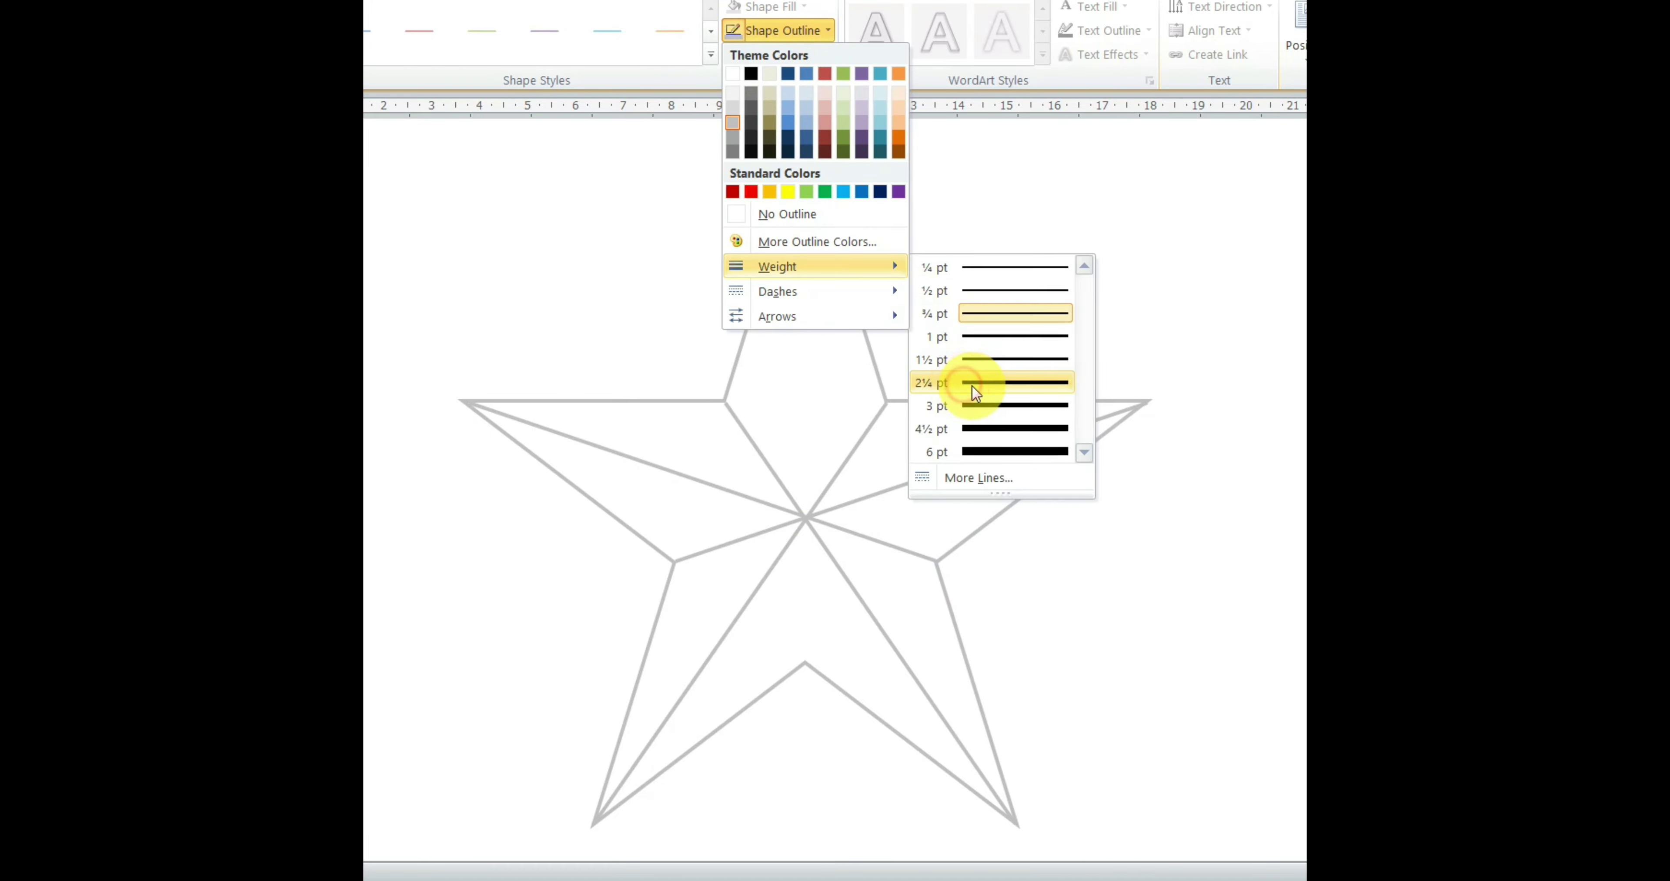
pyautogui.click(971, 383)
pyautogui.click(780, 239)
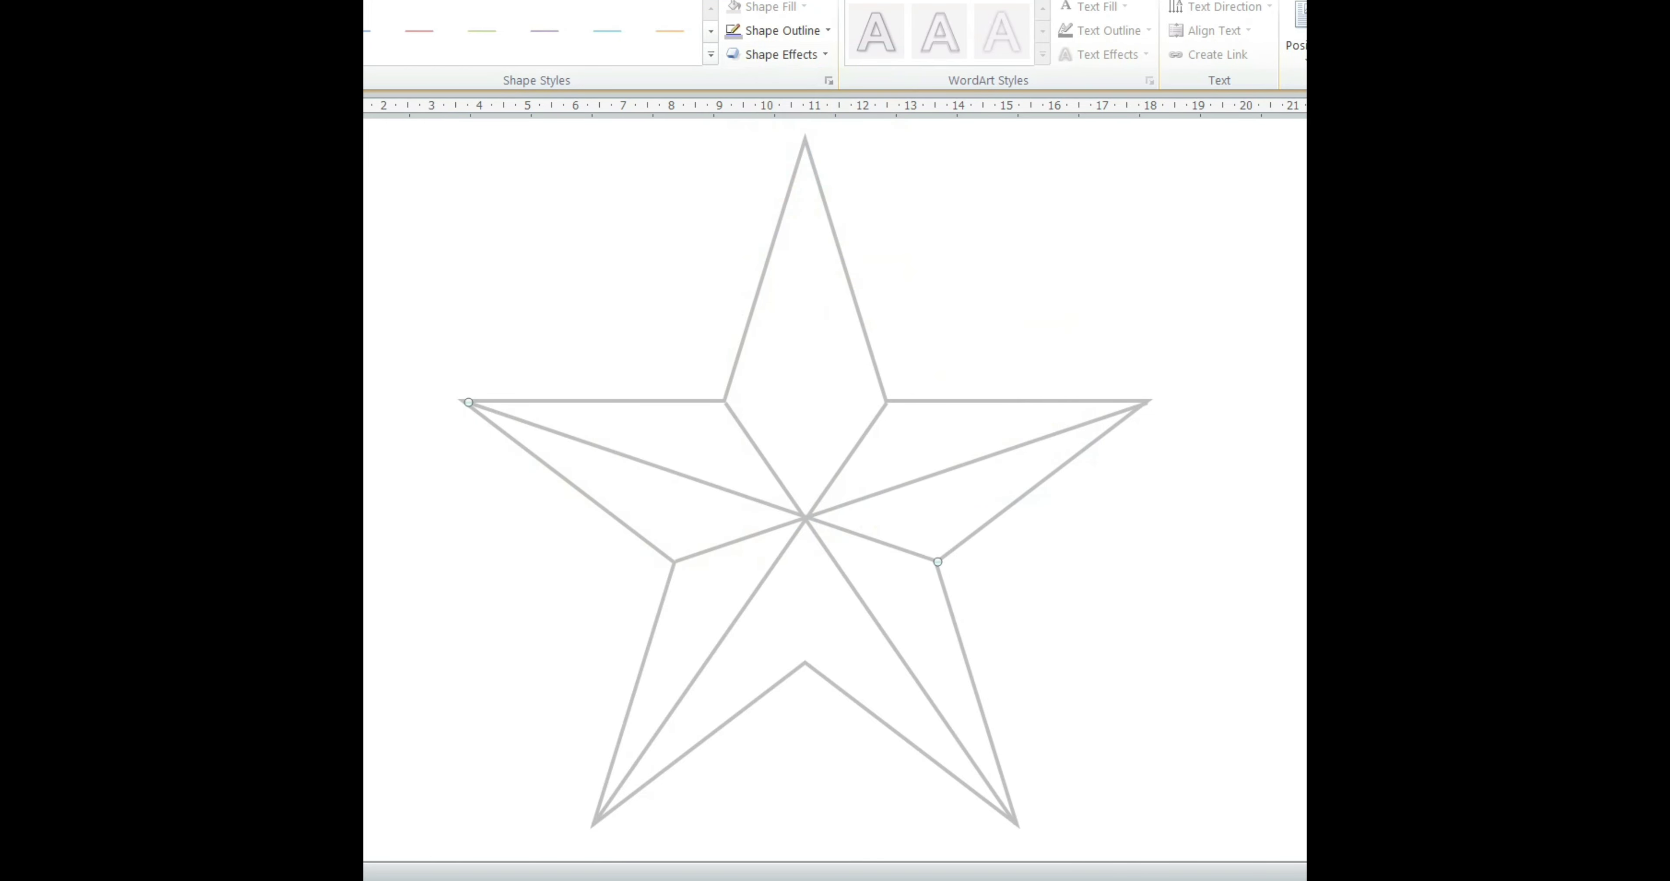
pyautogui.click(321, 35)
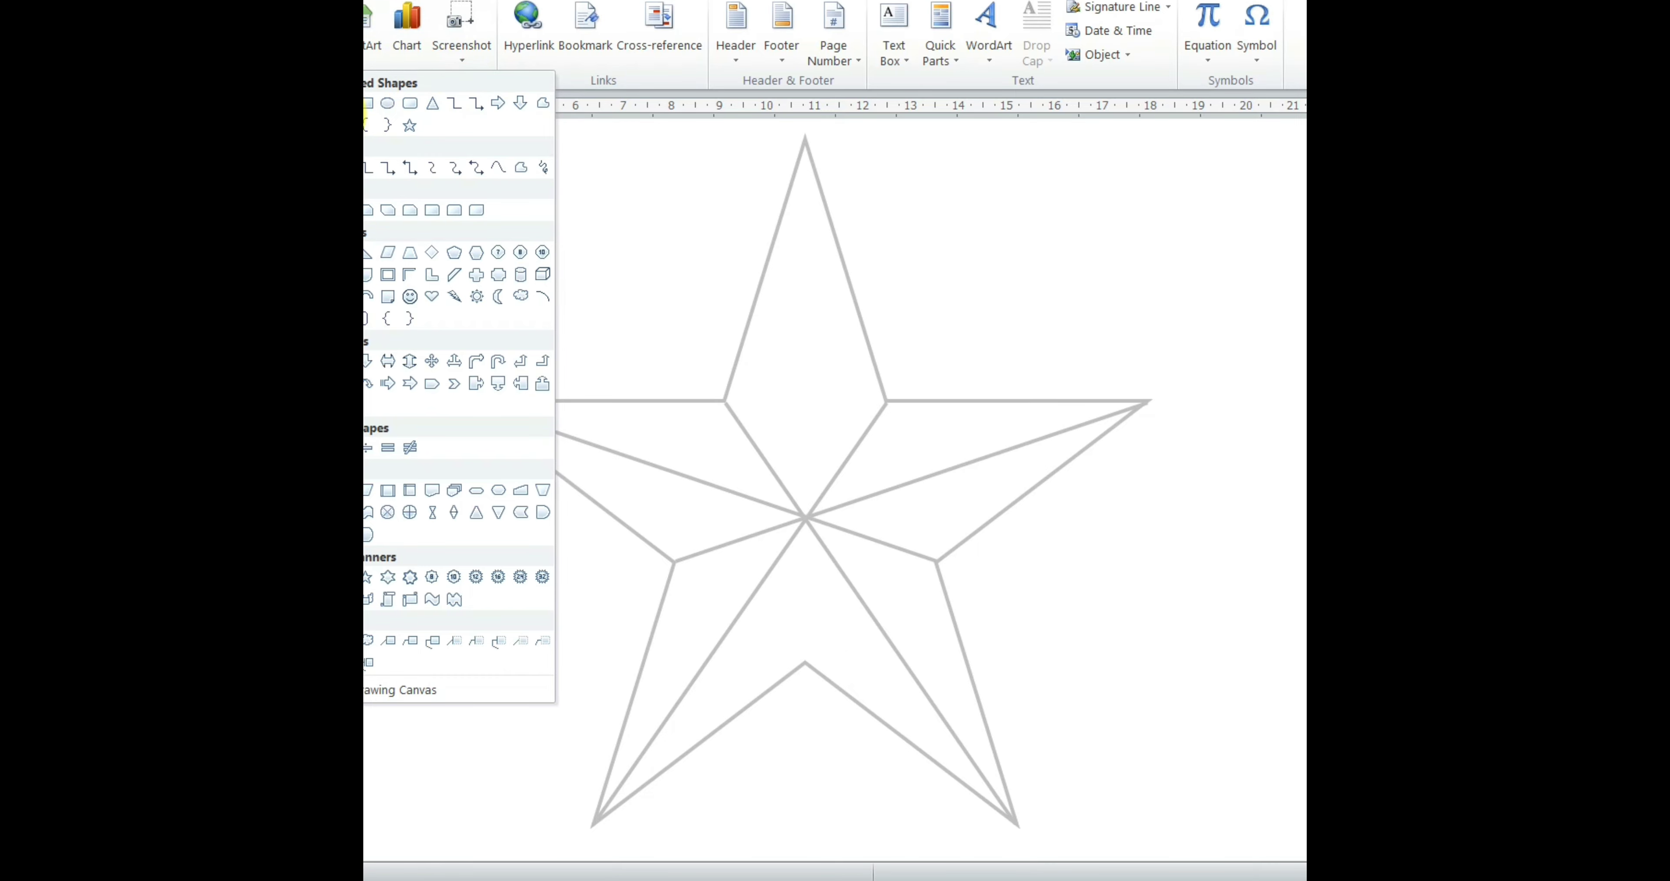
# - Add a thick vertical line from the top tip to the bottom inner corner, then begin a freeform from the top tip to the centre
pyautogui.click(347, 103)
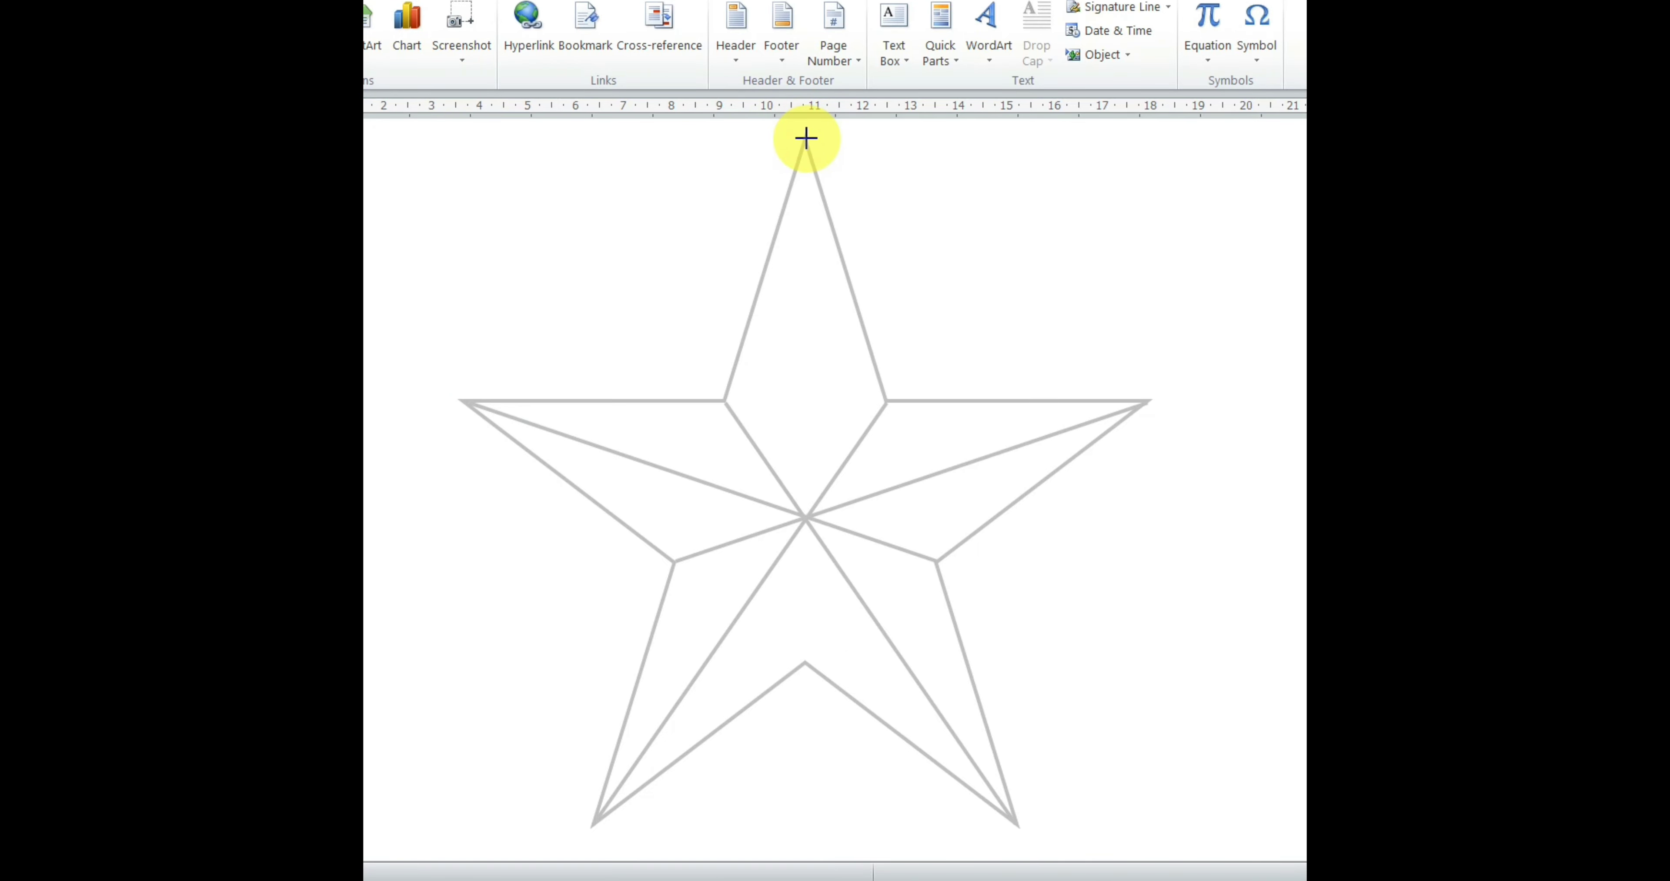
pyautogui.moveTo(804, 141); pyautogui.dragTo(795, 667)
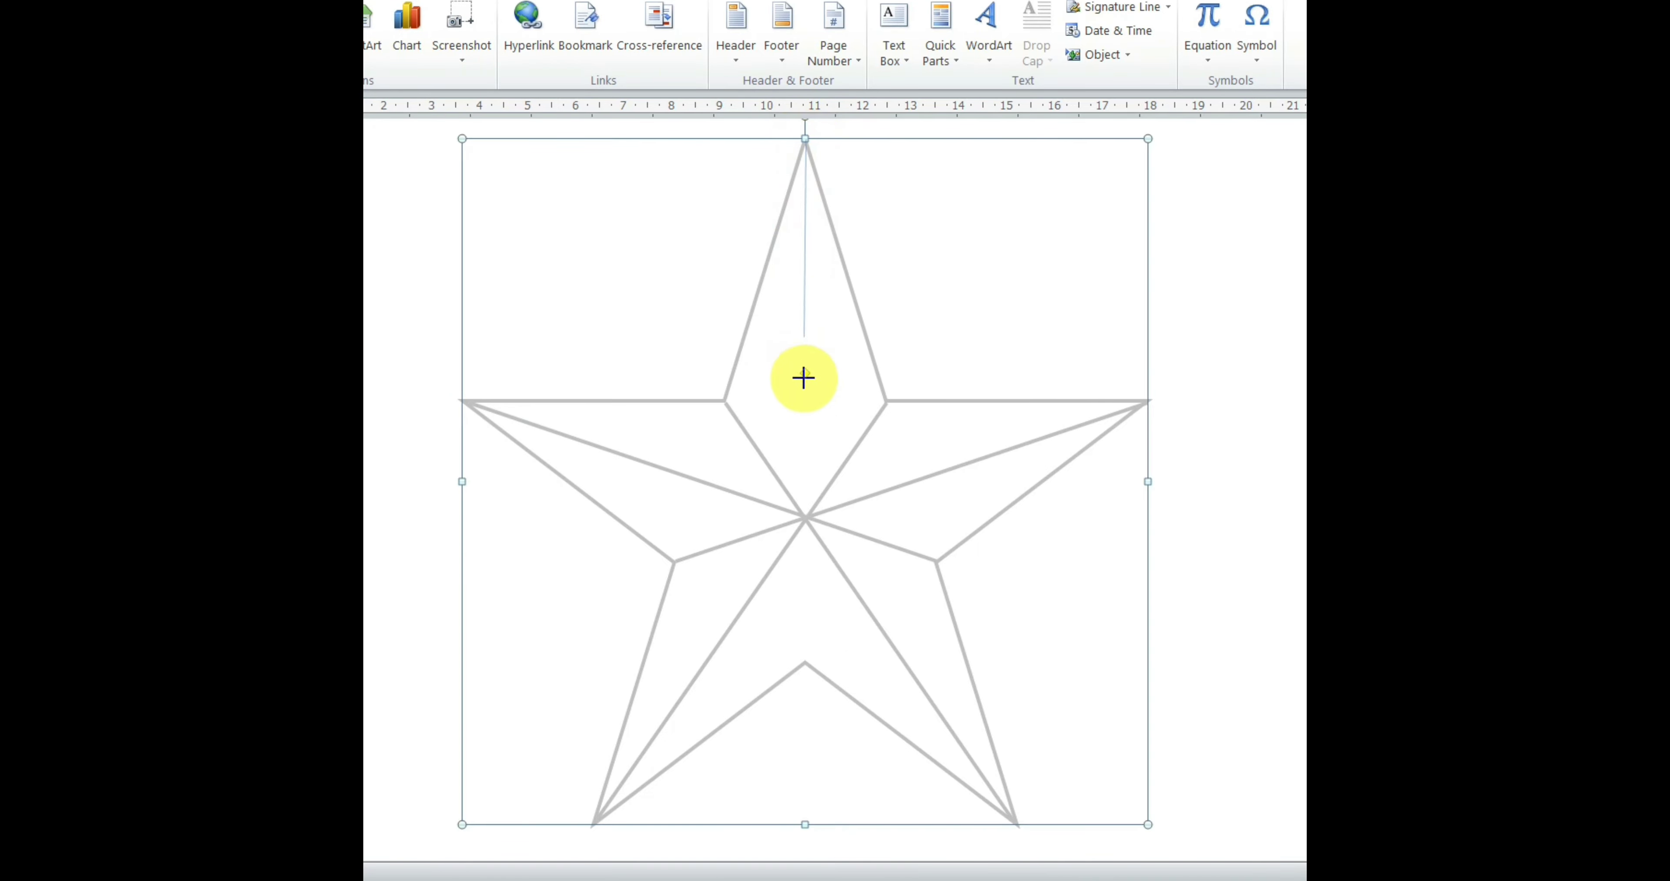
pyautogui.click(778, 30)
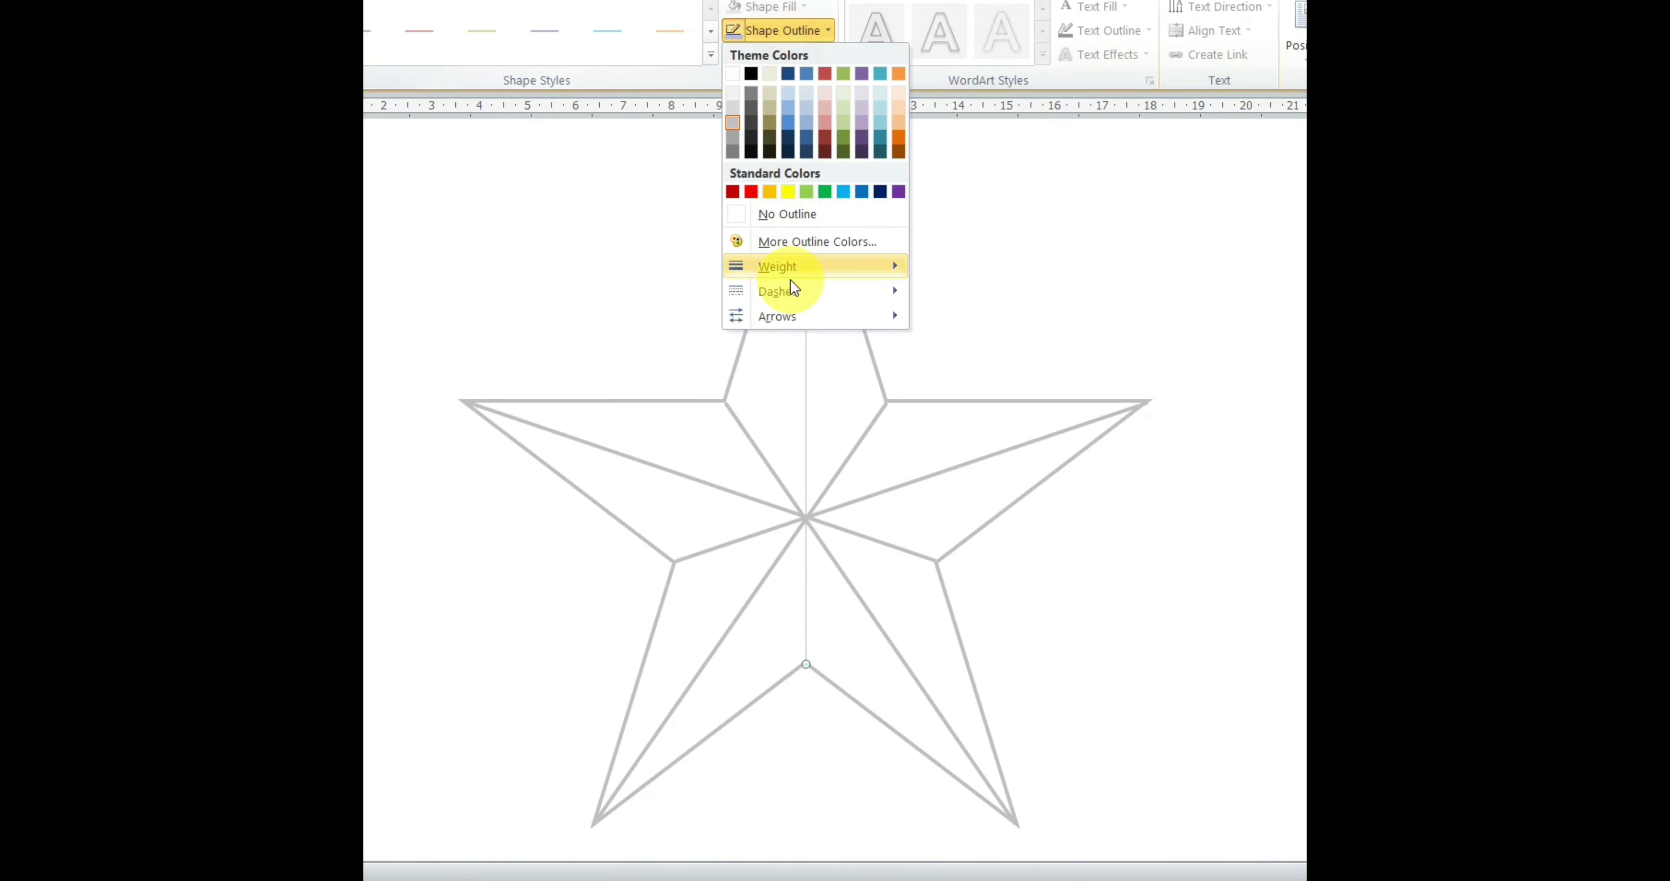
pyautogui.moveTo(809, 266)
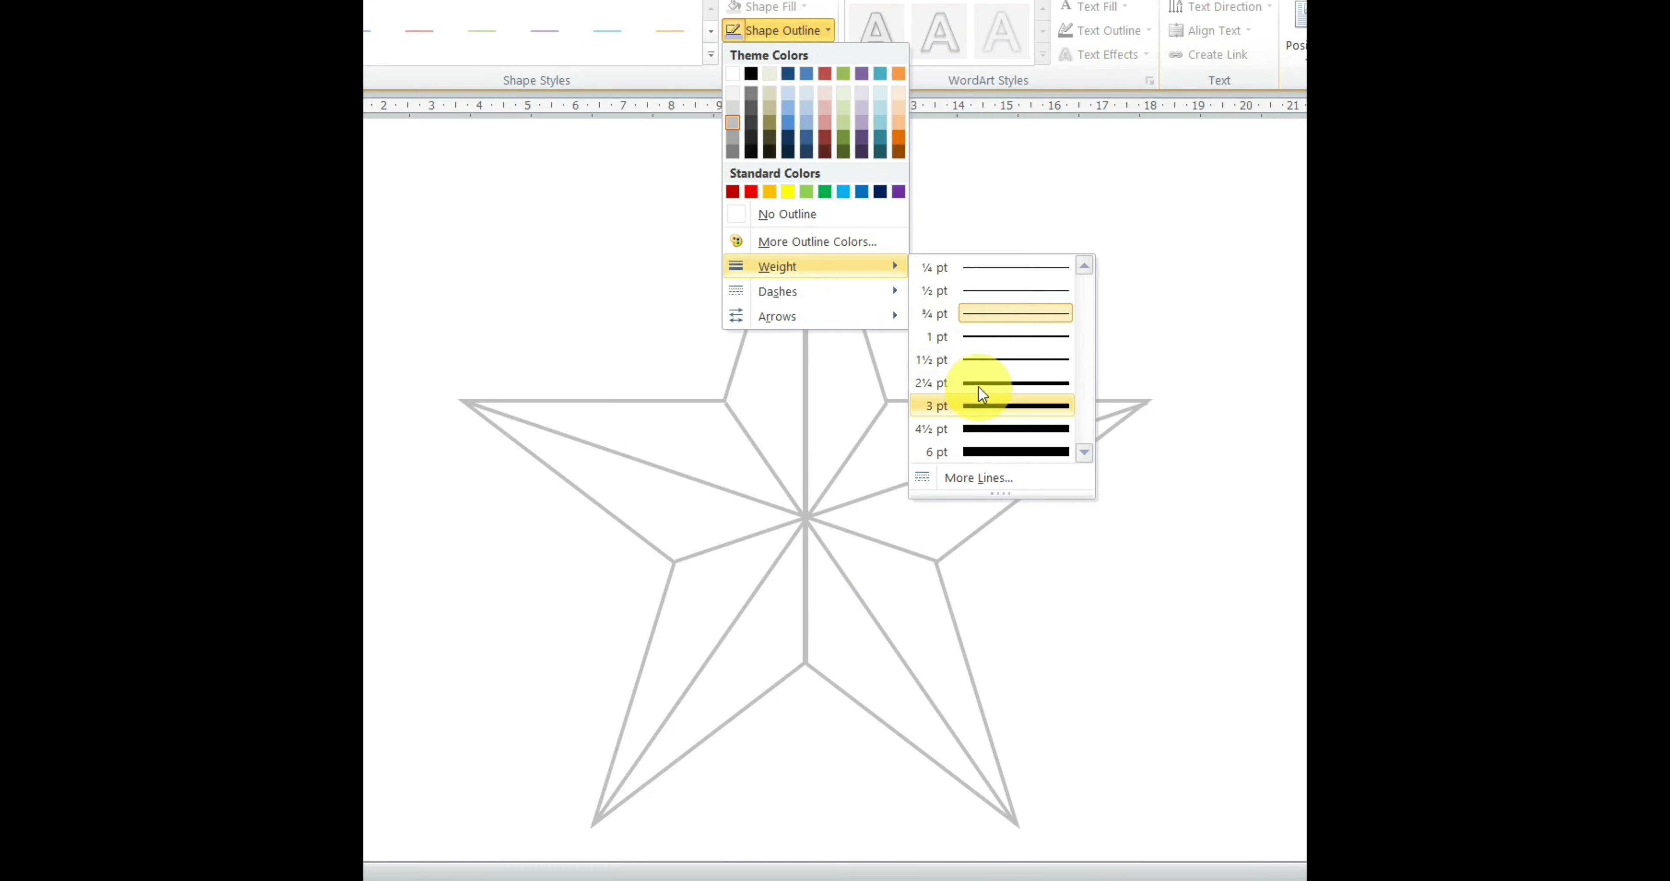
pyautogui.click(978, 386)
pyautogui.click(1271, 339)
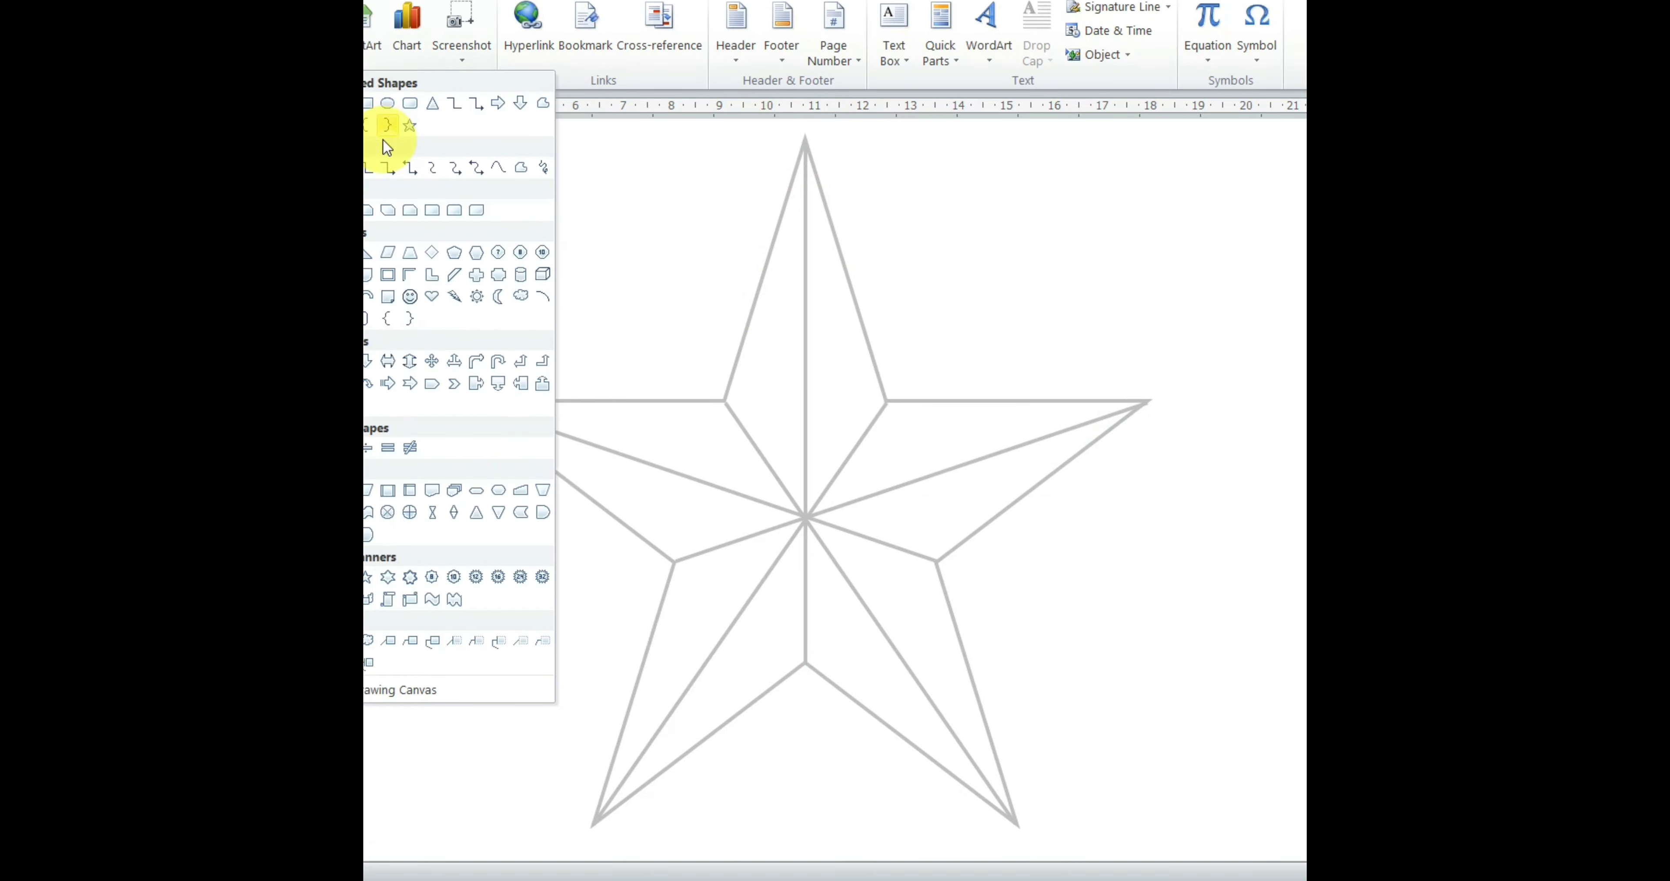
pyautogui.click(551, 104)
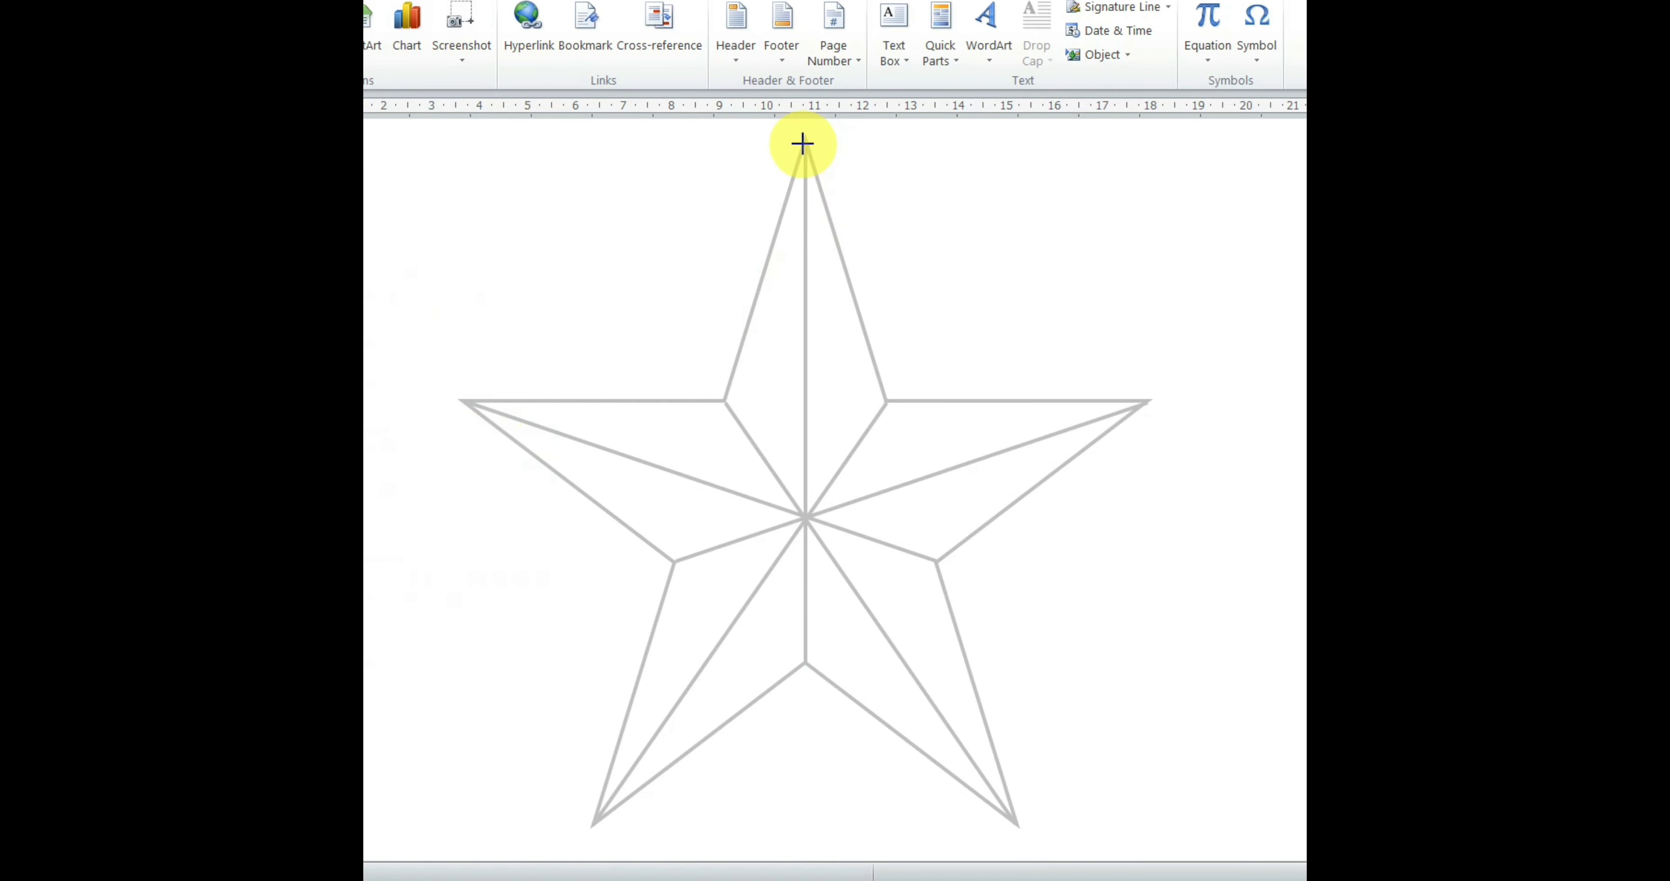
pyautogui.moveTo(806, 140); pyautogui.dragTo(804, 520)
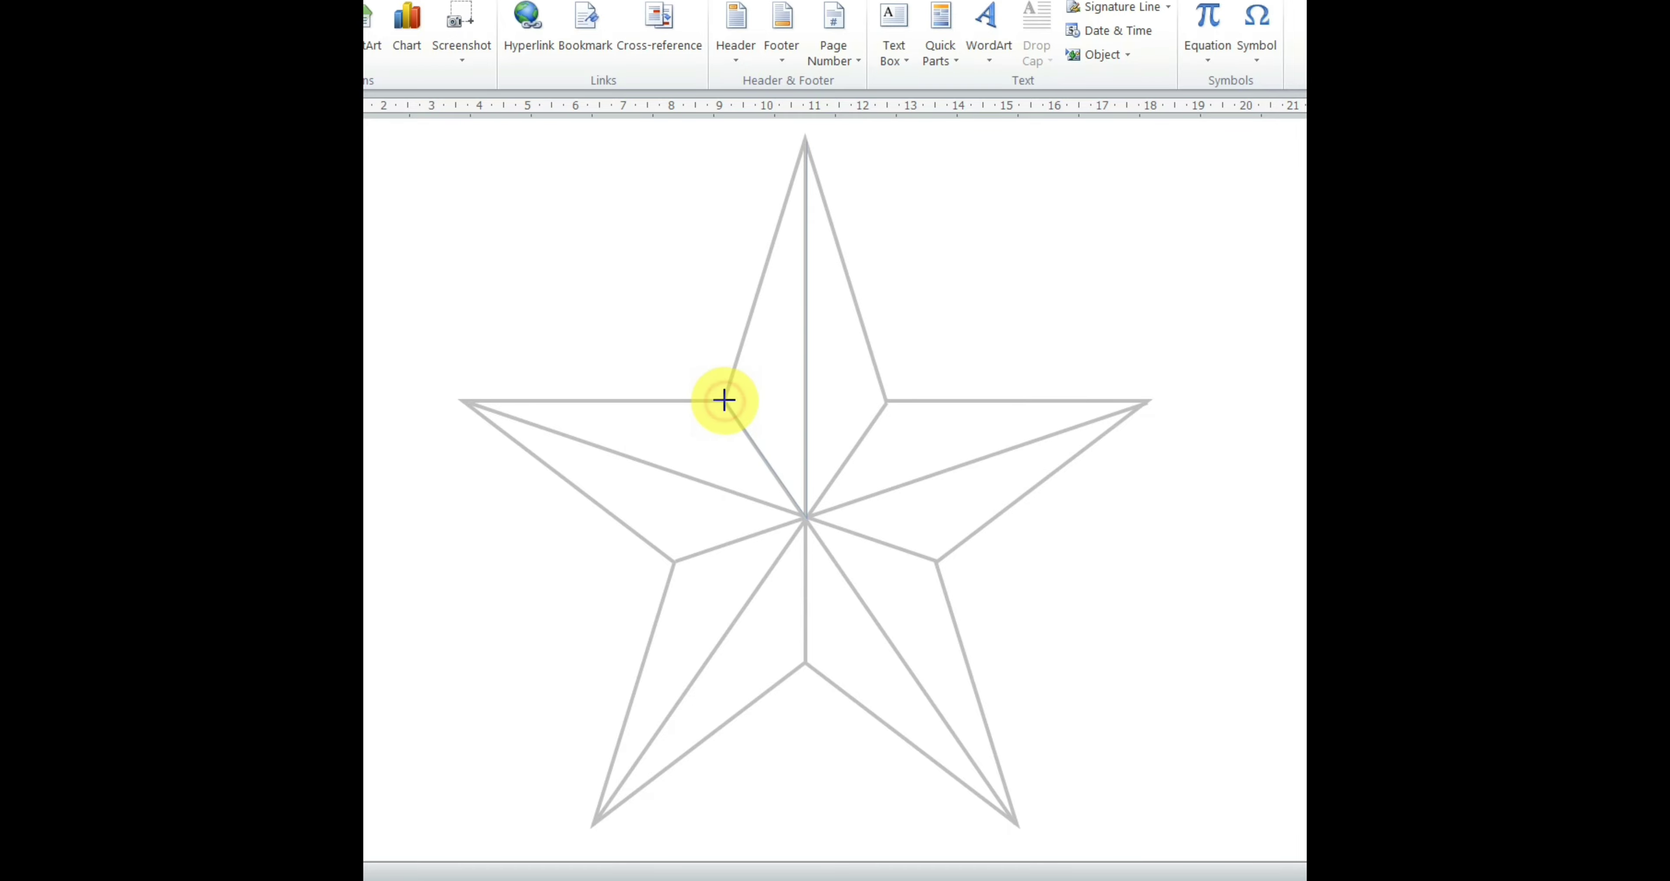
# - Close the top-left facet and fill it dark red with no outline
pyautogui.click(806, 141)
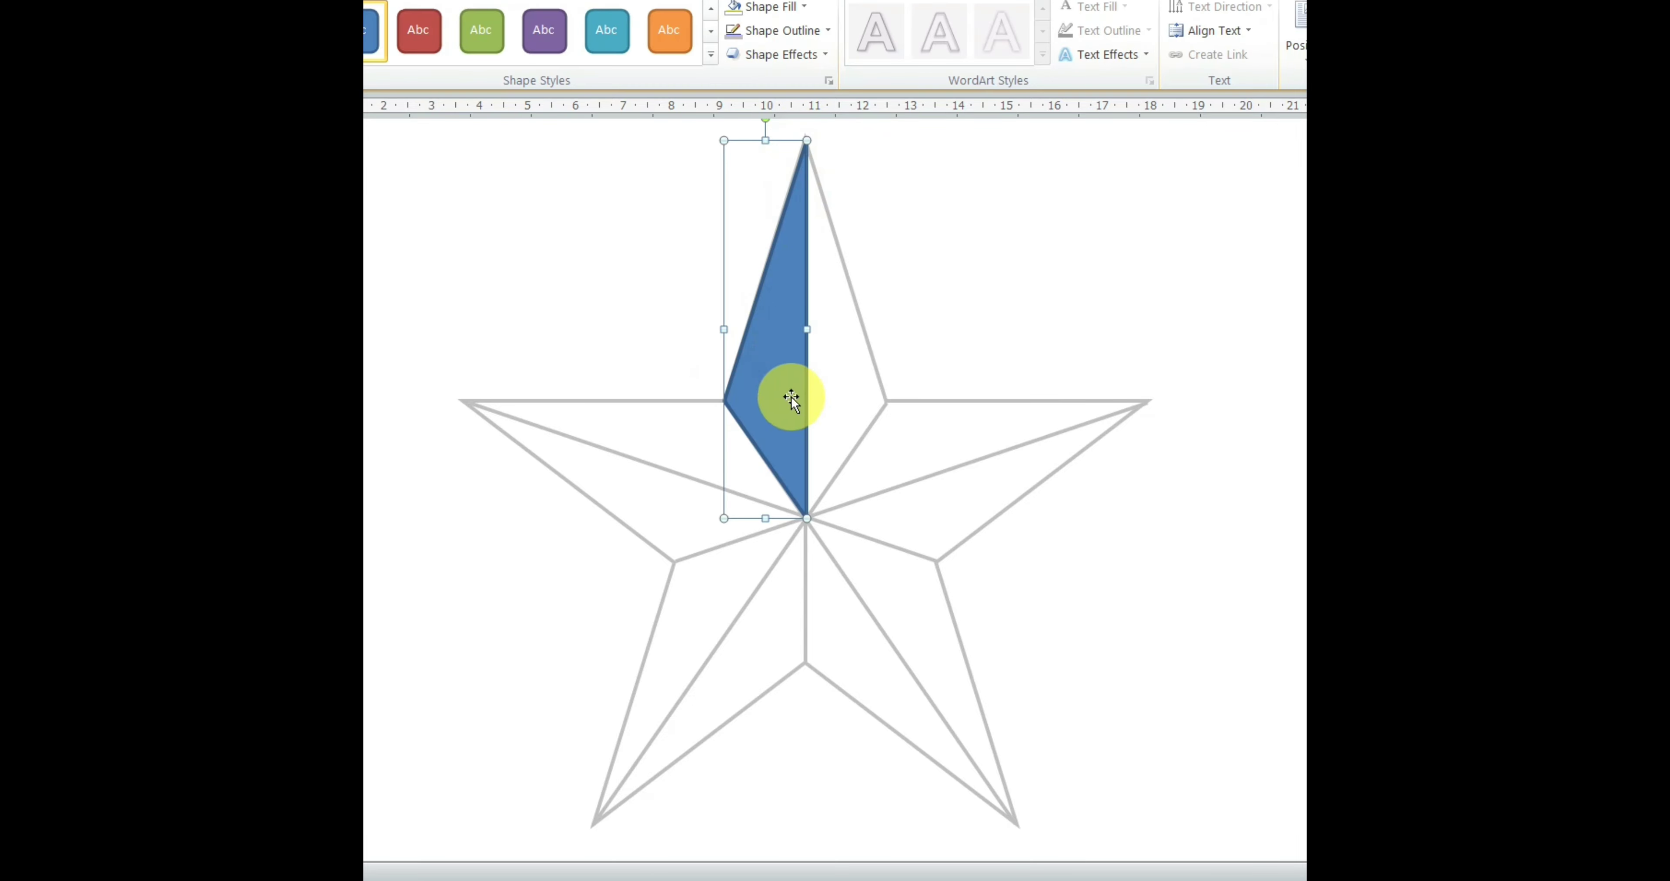
pyautogui.click(770, 8)
pyautogui.click(733, 167)
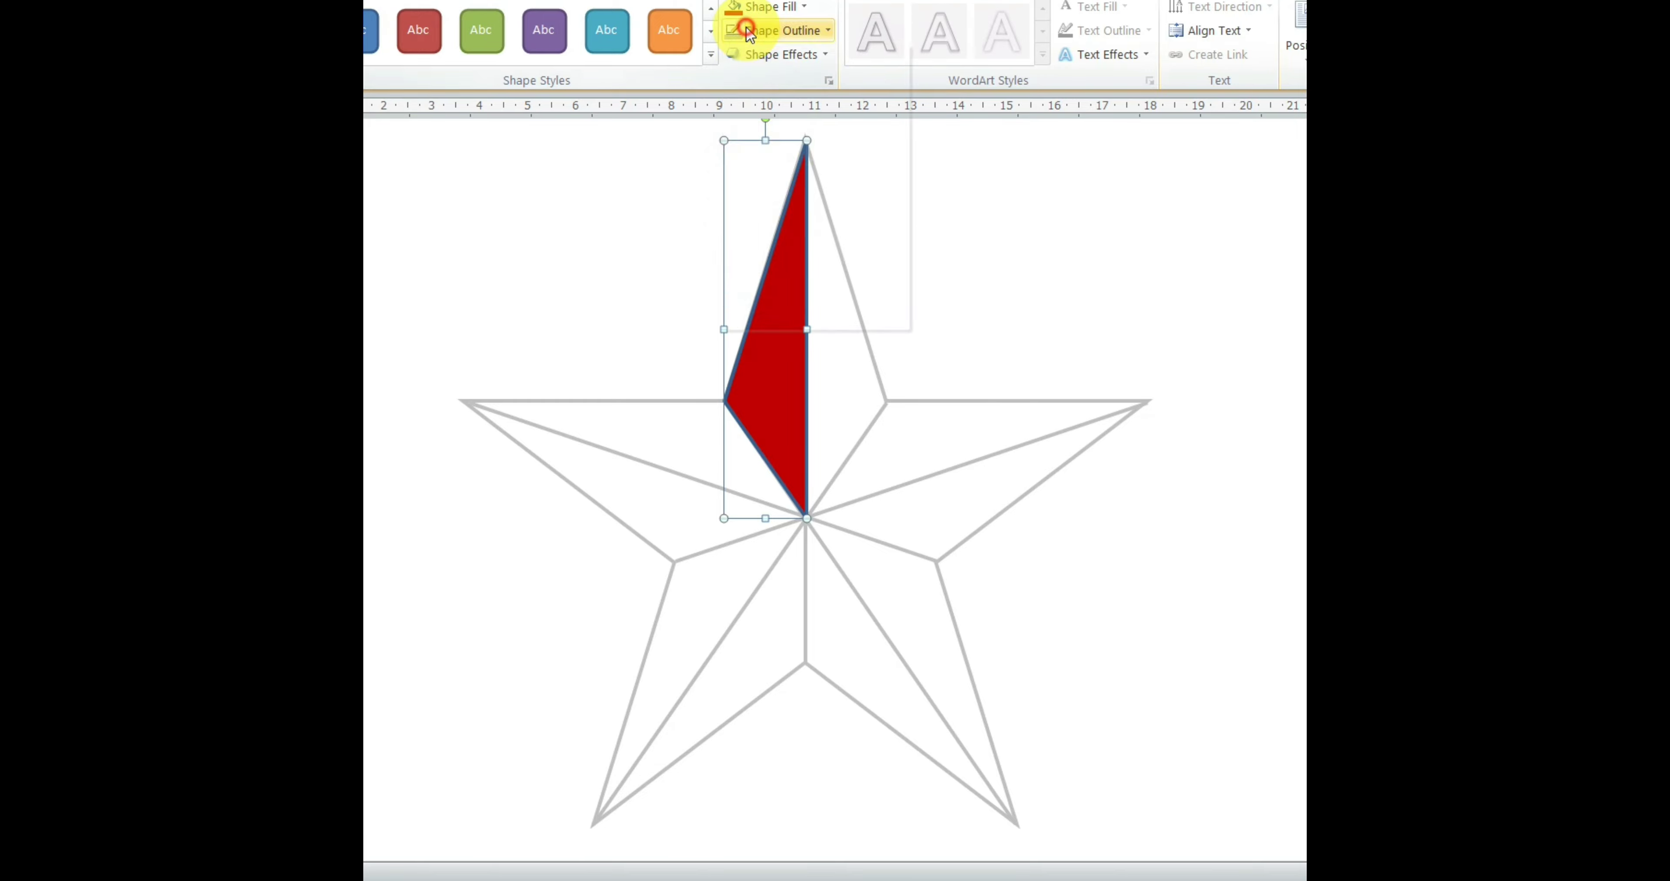
pyautogui.click(752, 29)
pyautogui.click(732, 192)
pyautogui.click(969, 241)
pyautogui.click(806, 177)
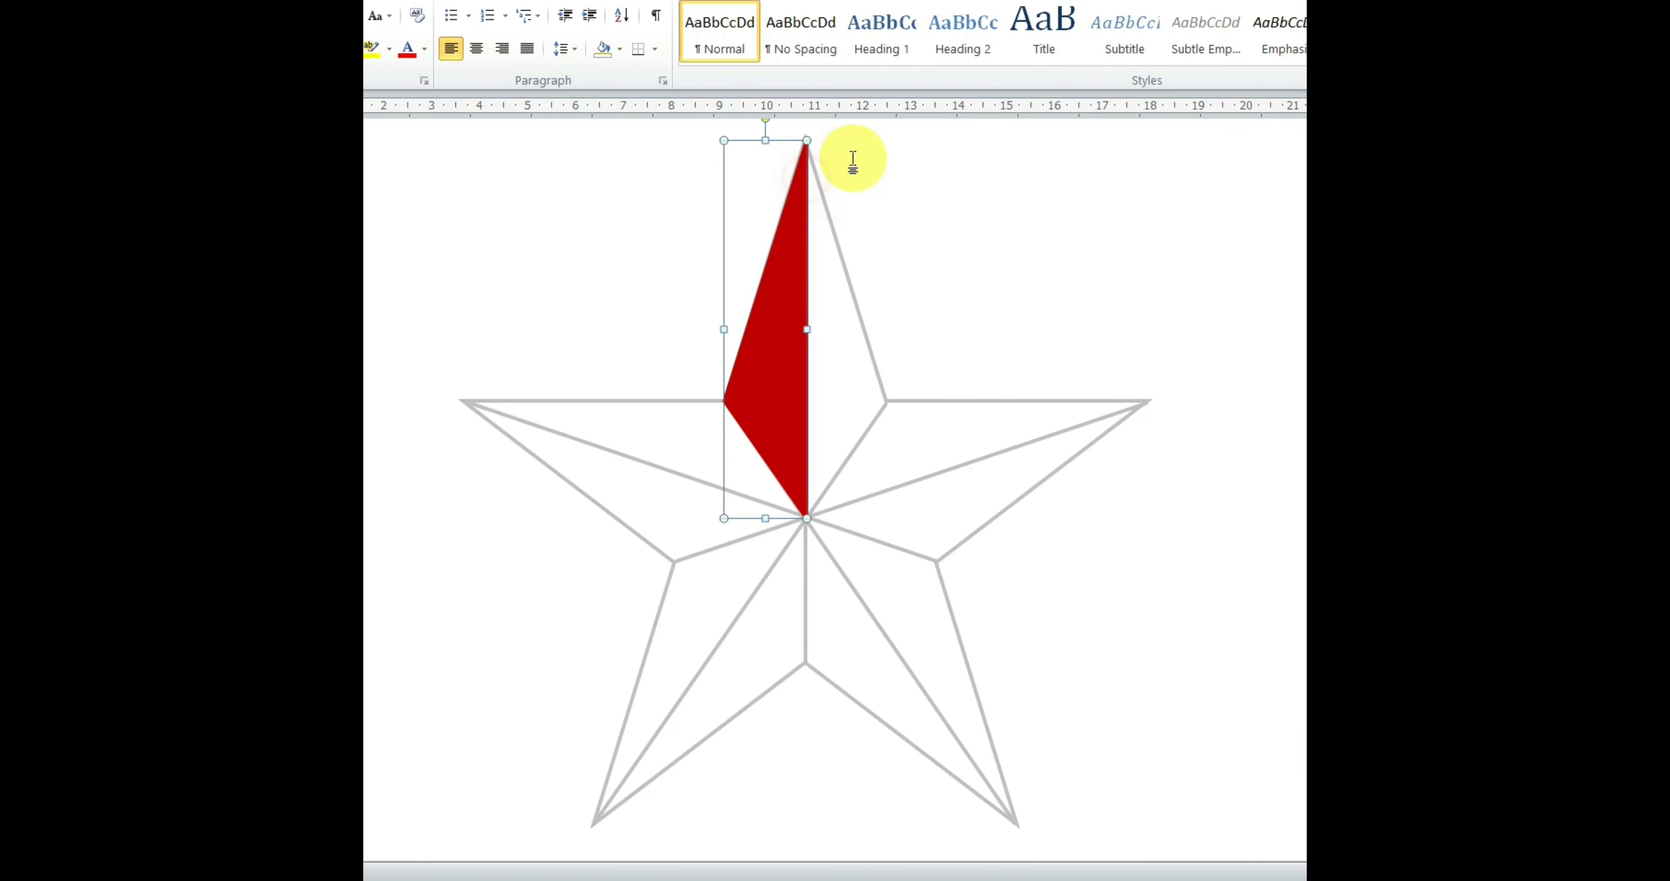
pyautogui.click(1020, 239)
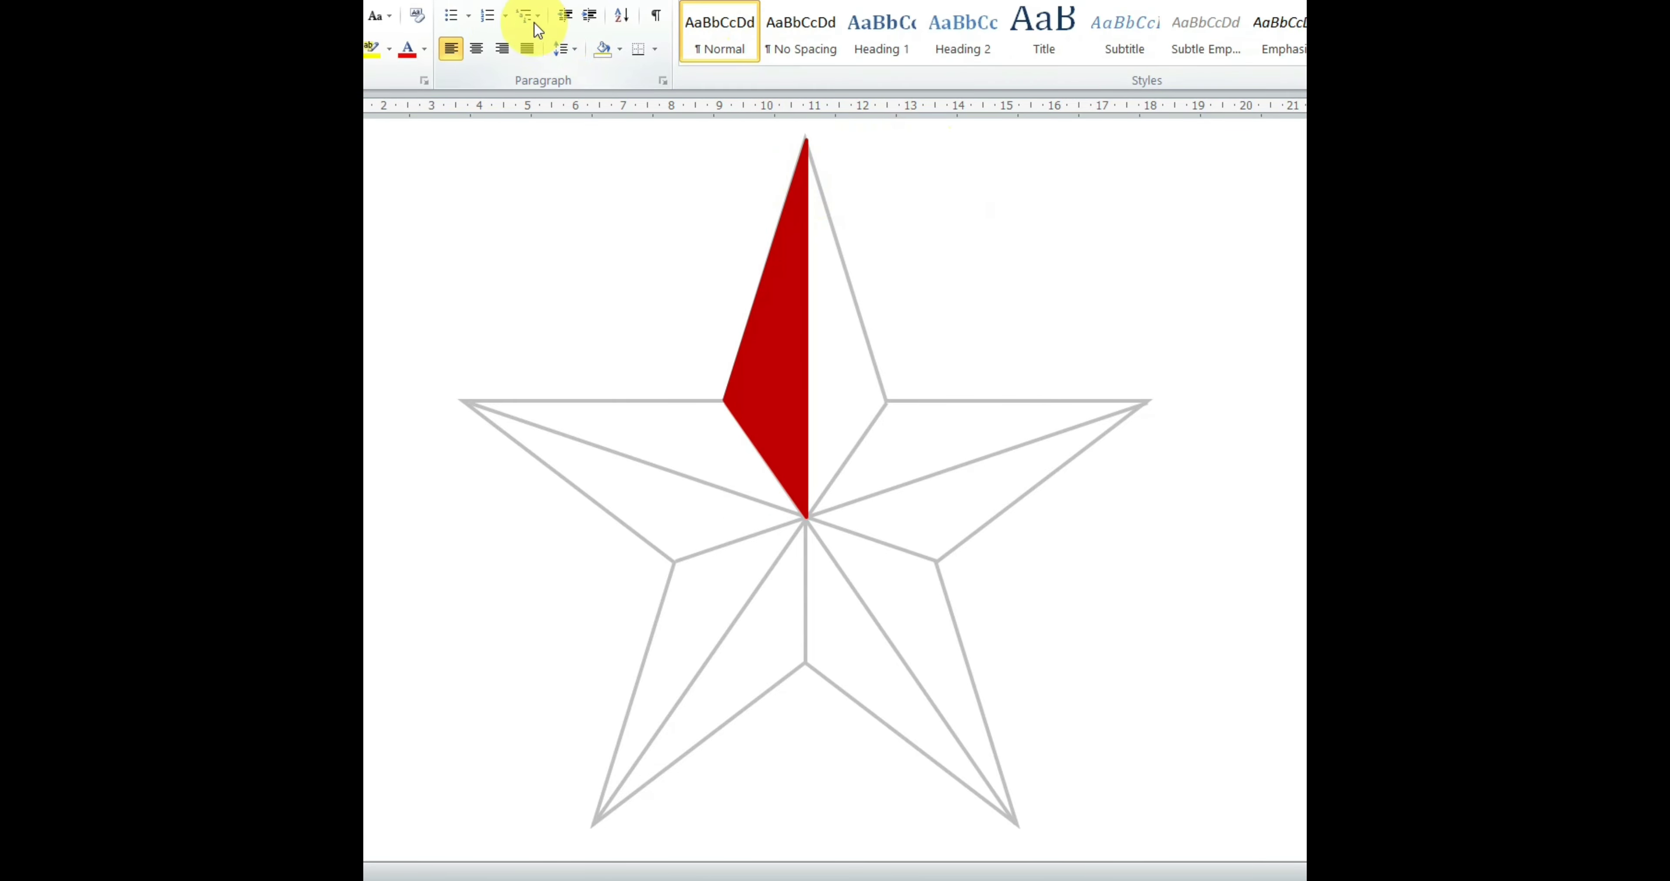
pyautogui.click(518, 2)
pyautogui.click(364, 26)
pyautogui.click(542, 104)
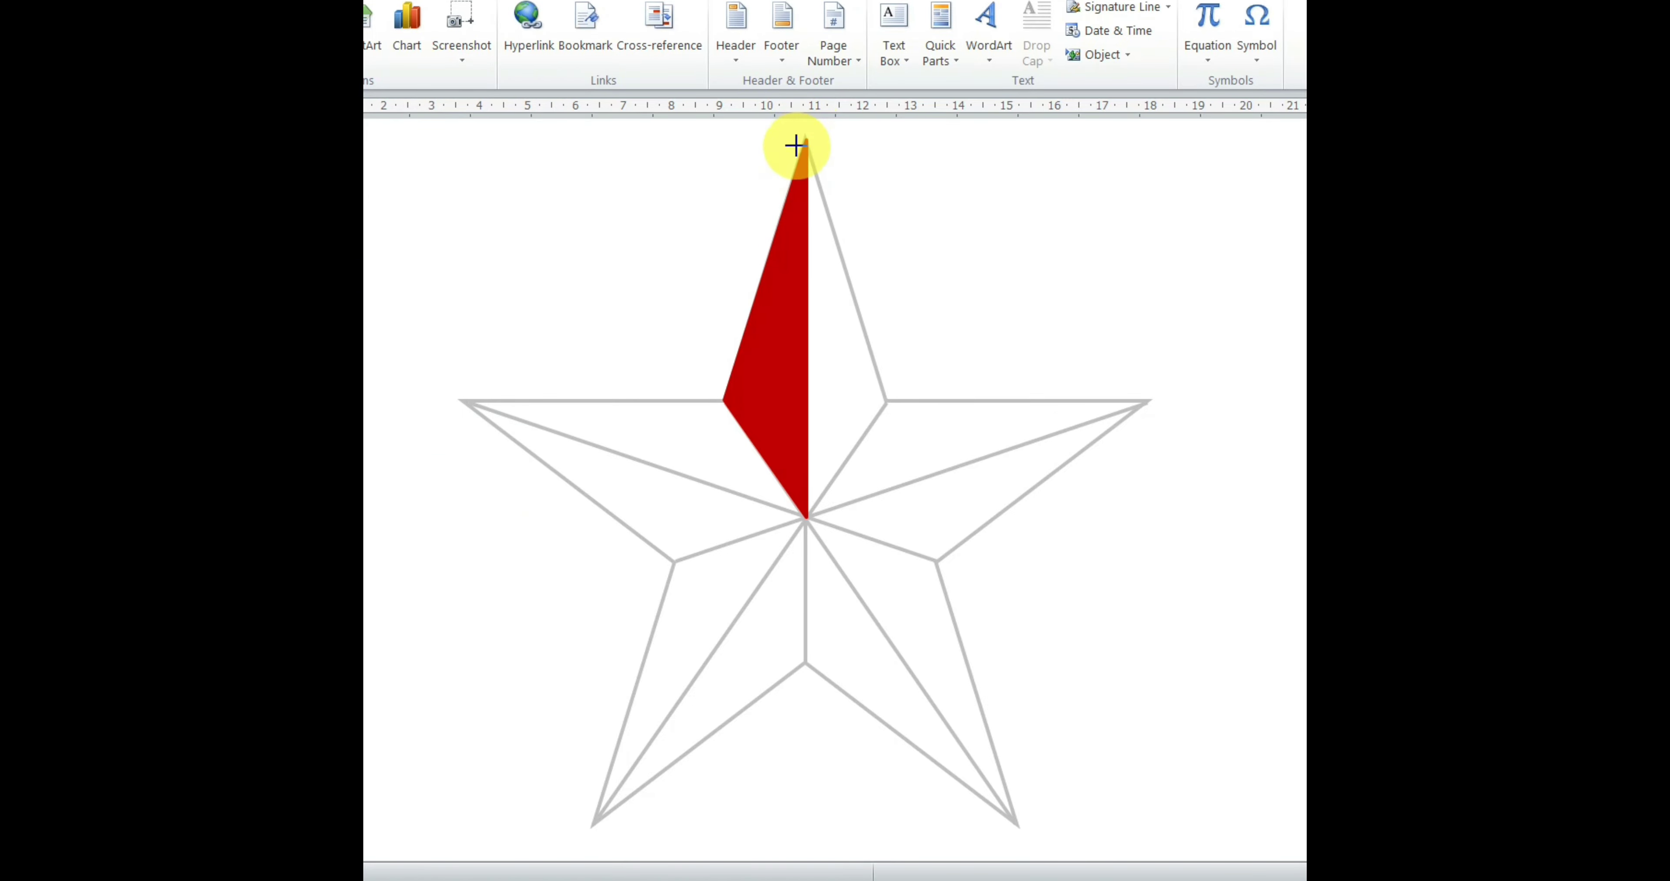
# - Trace the top-right facet (top tip, centre, right inner corner) and fill it gold with no outline
pyautogui.moveTo(805, 138); pyautogui.dragTo(807, 517)
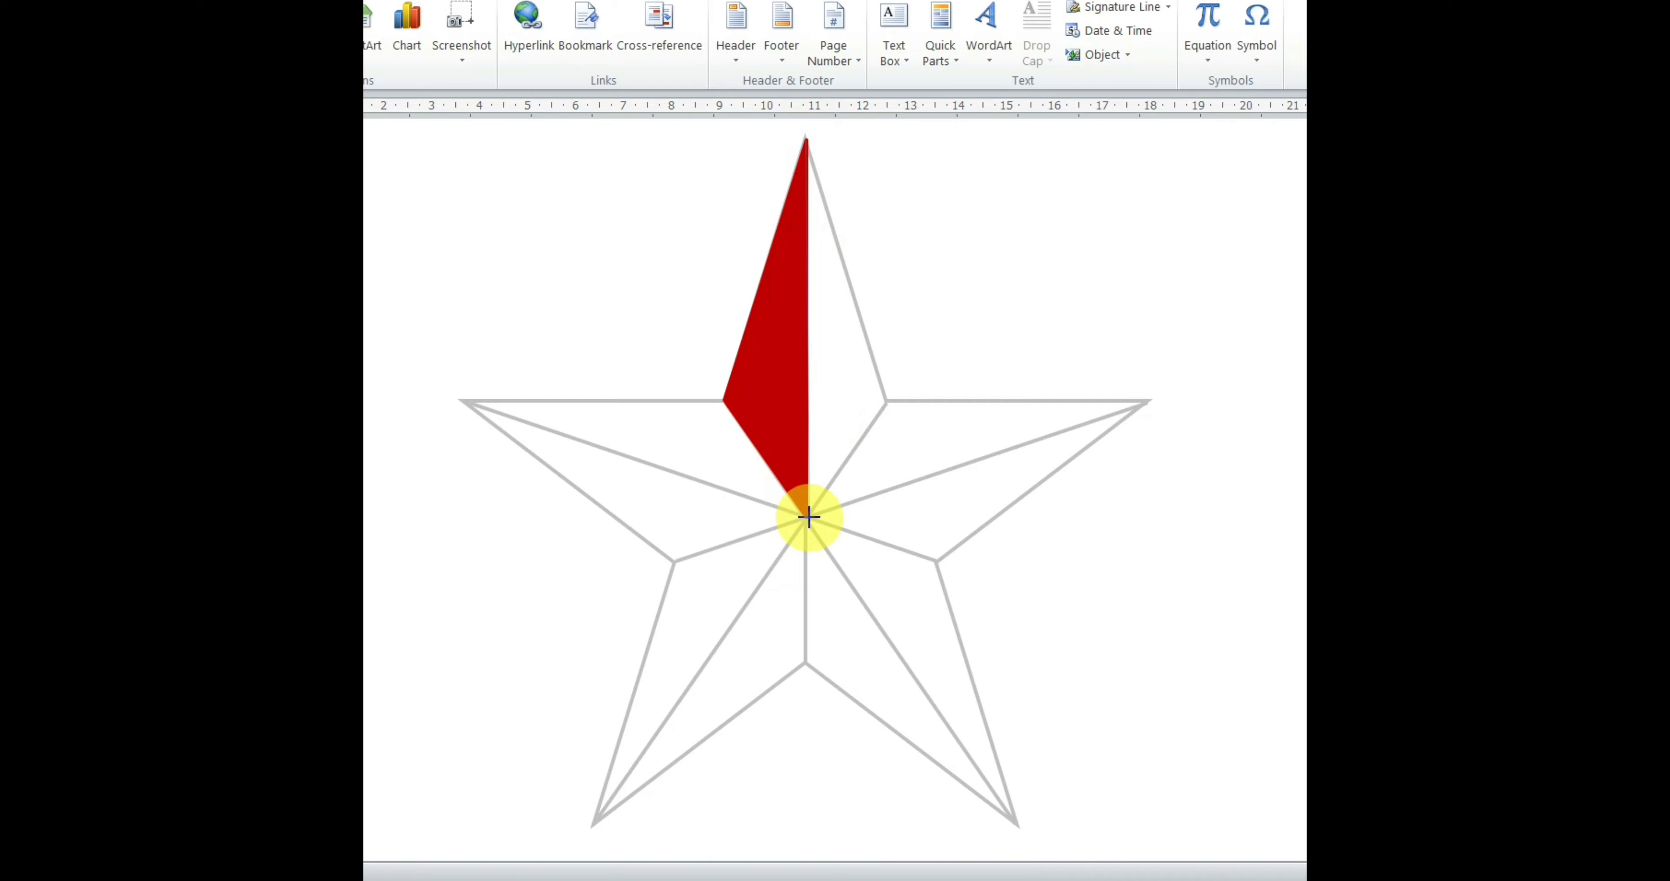
pyautogui.click(884, 402)
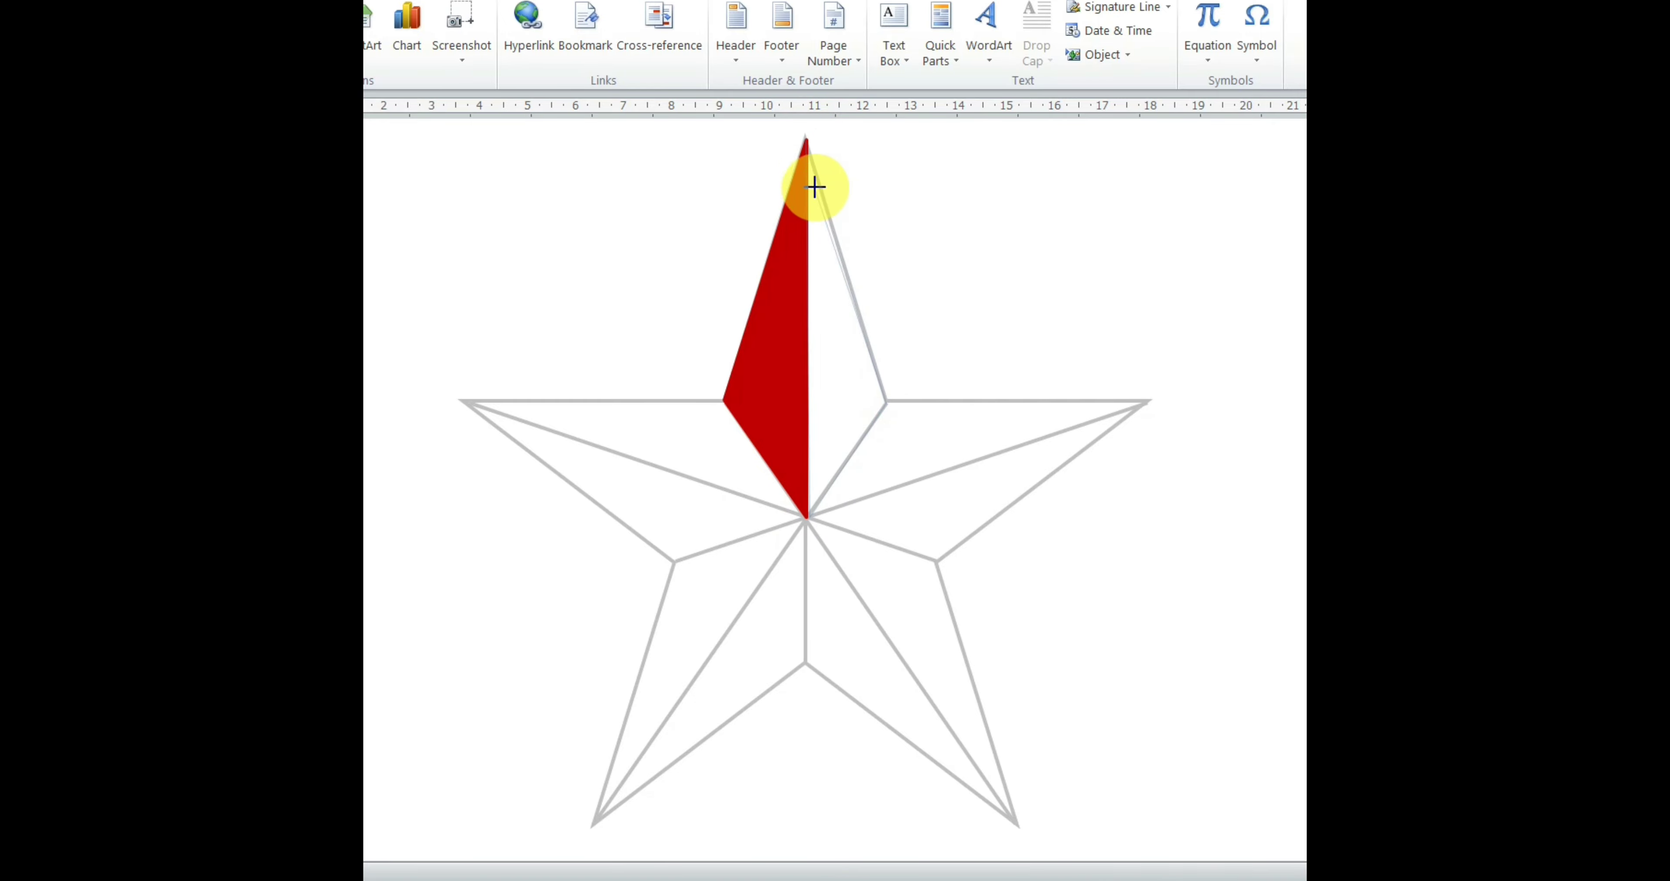
pyautogui.click(807, 140)
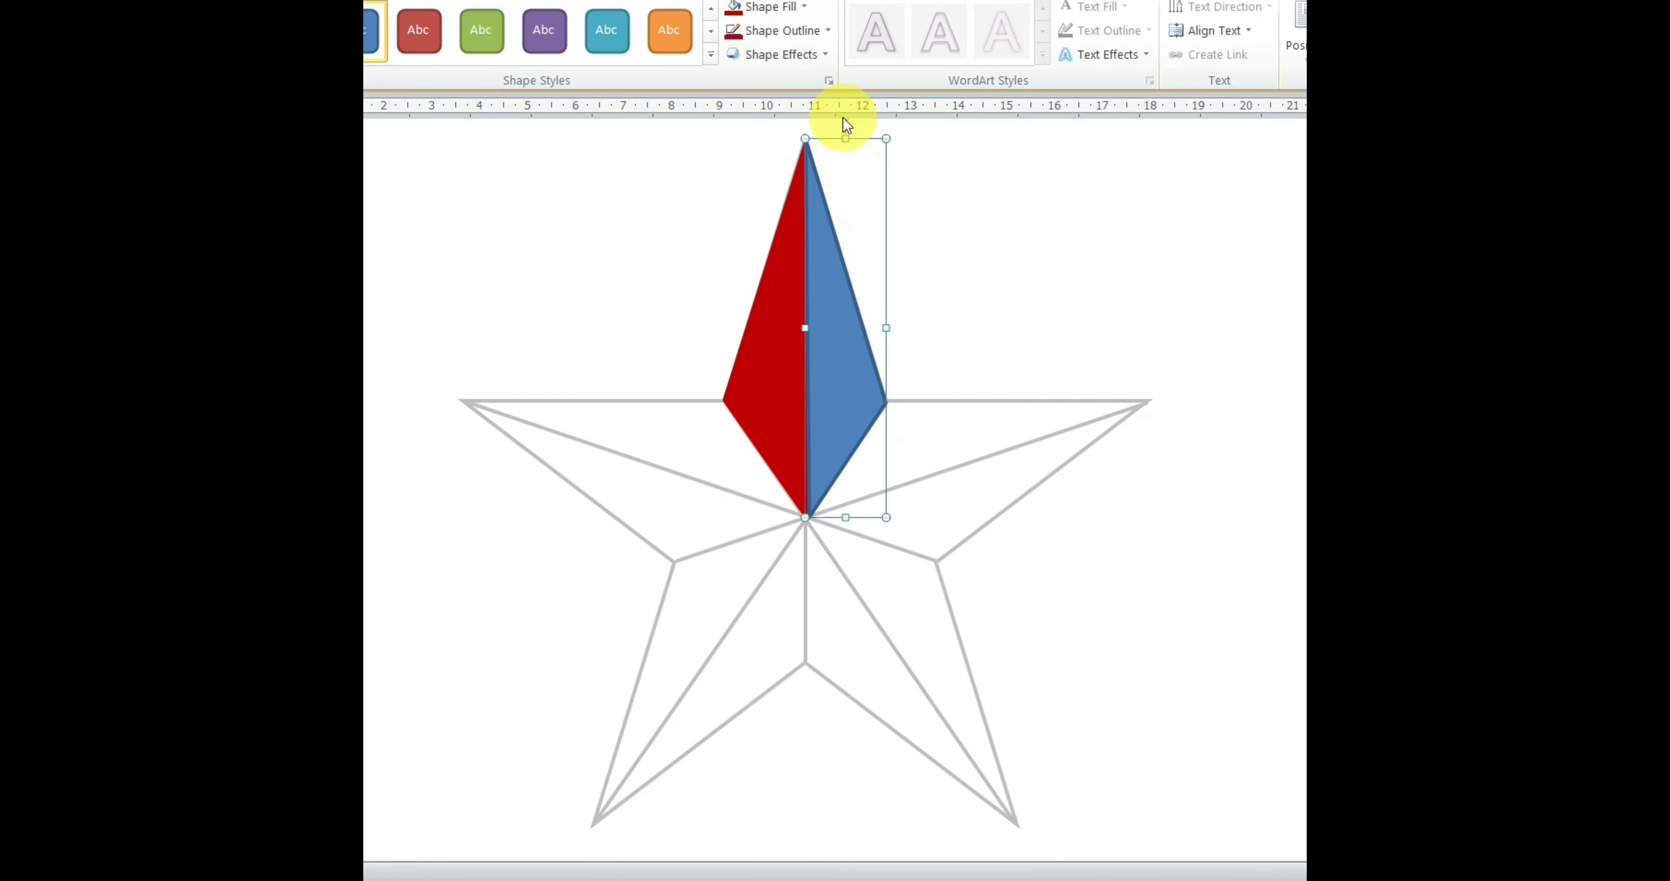
pyautogui.click(778, 8)
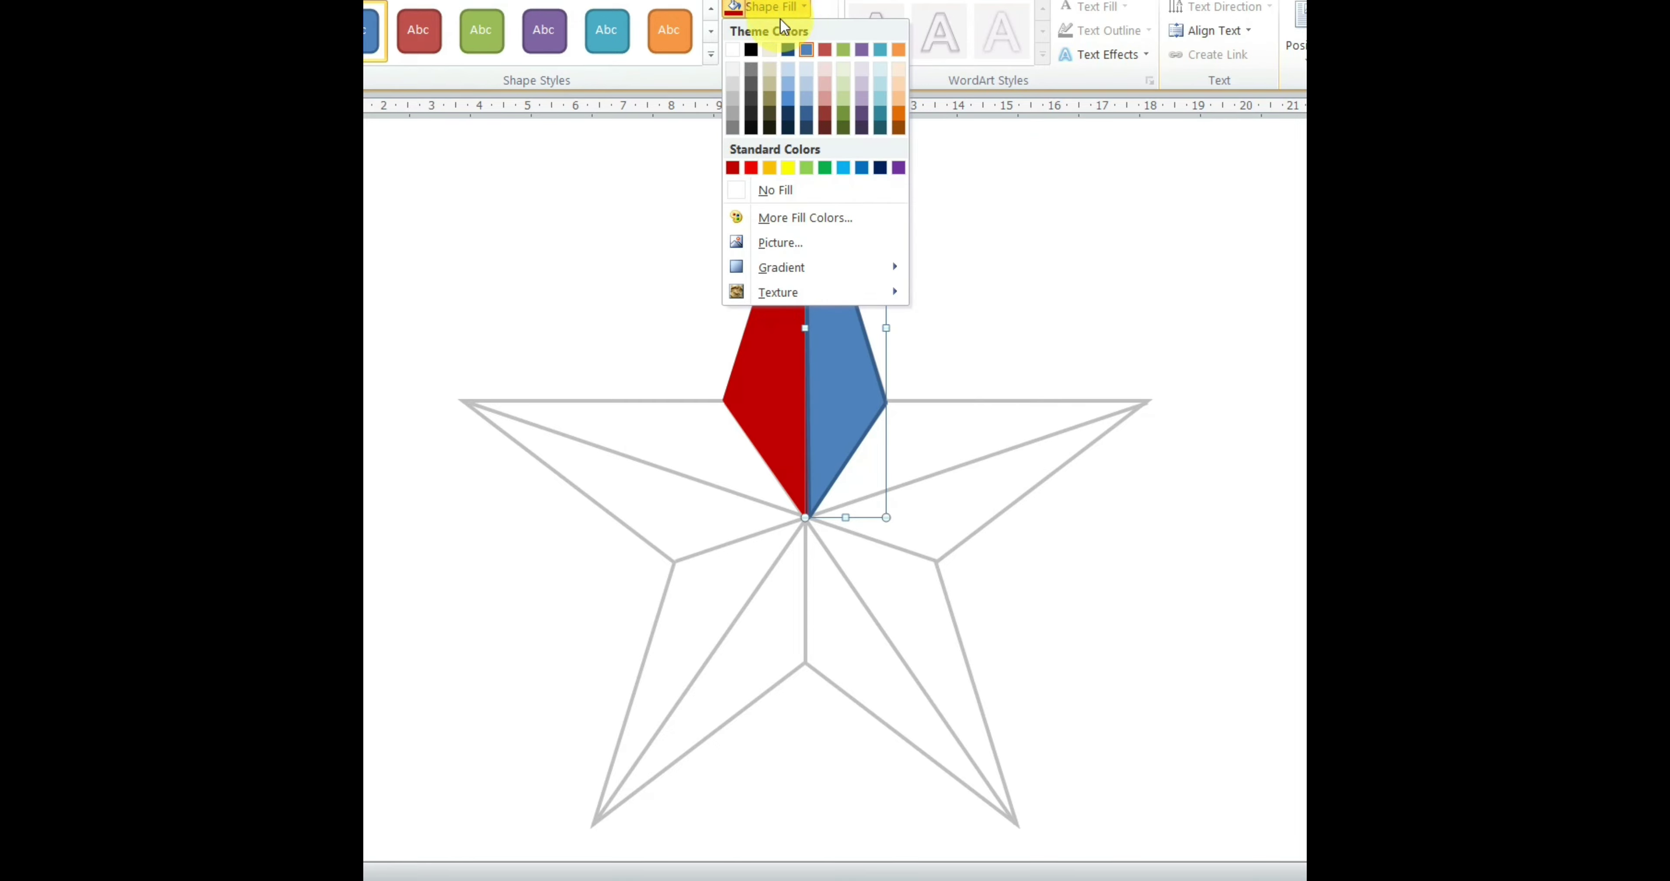
pyautogui.click(769, 168)
pyautogui.click(781, 30)
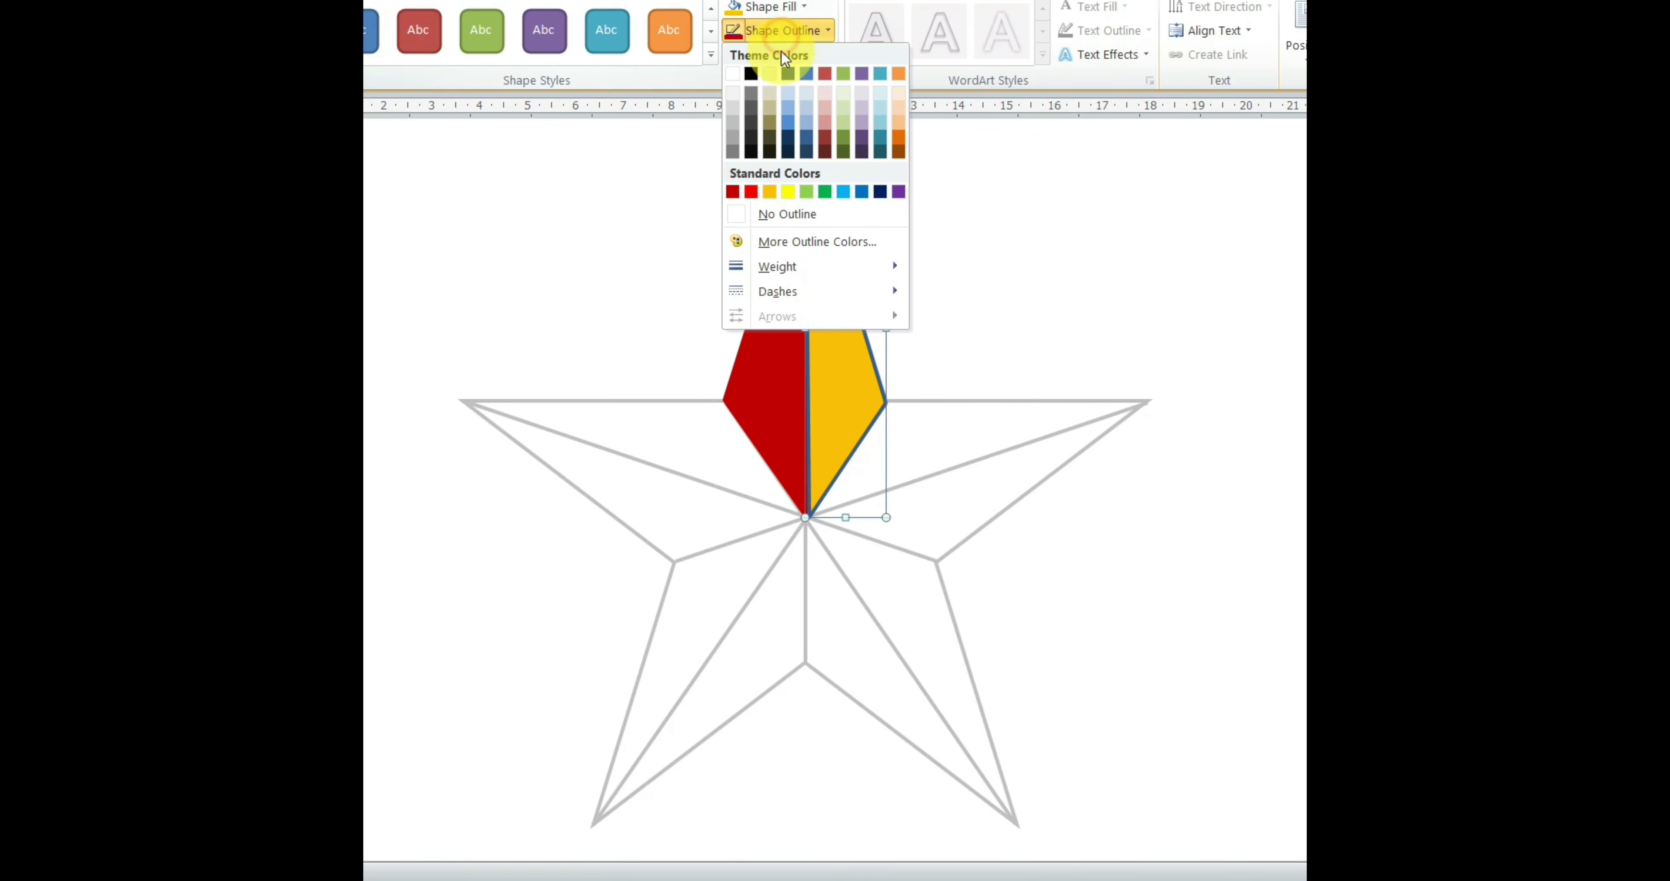
pyautogui.click(769, 199)
pyautogui.click(1055, 291)
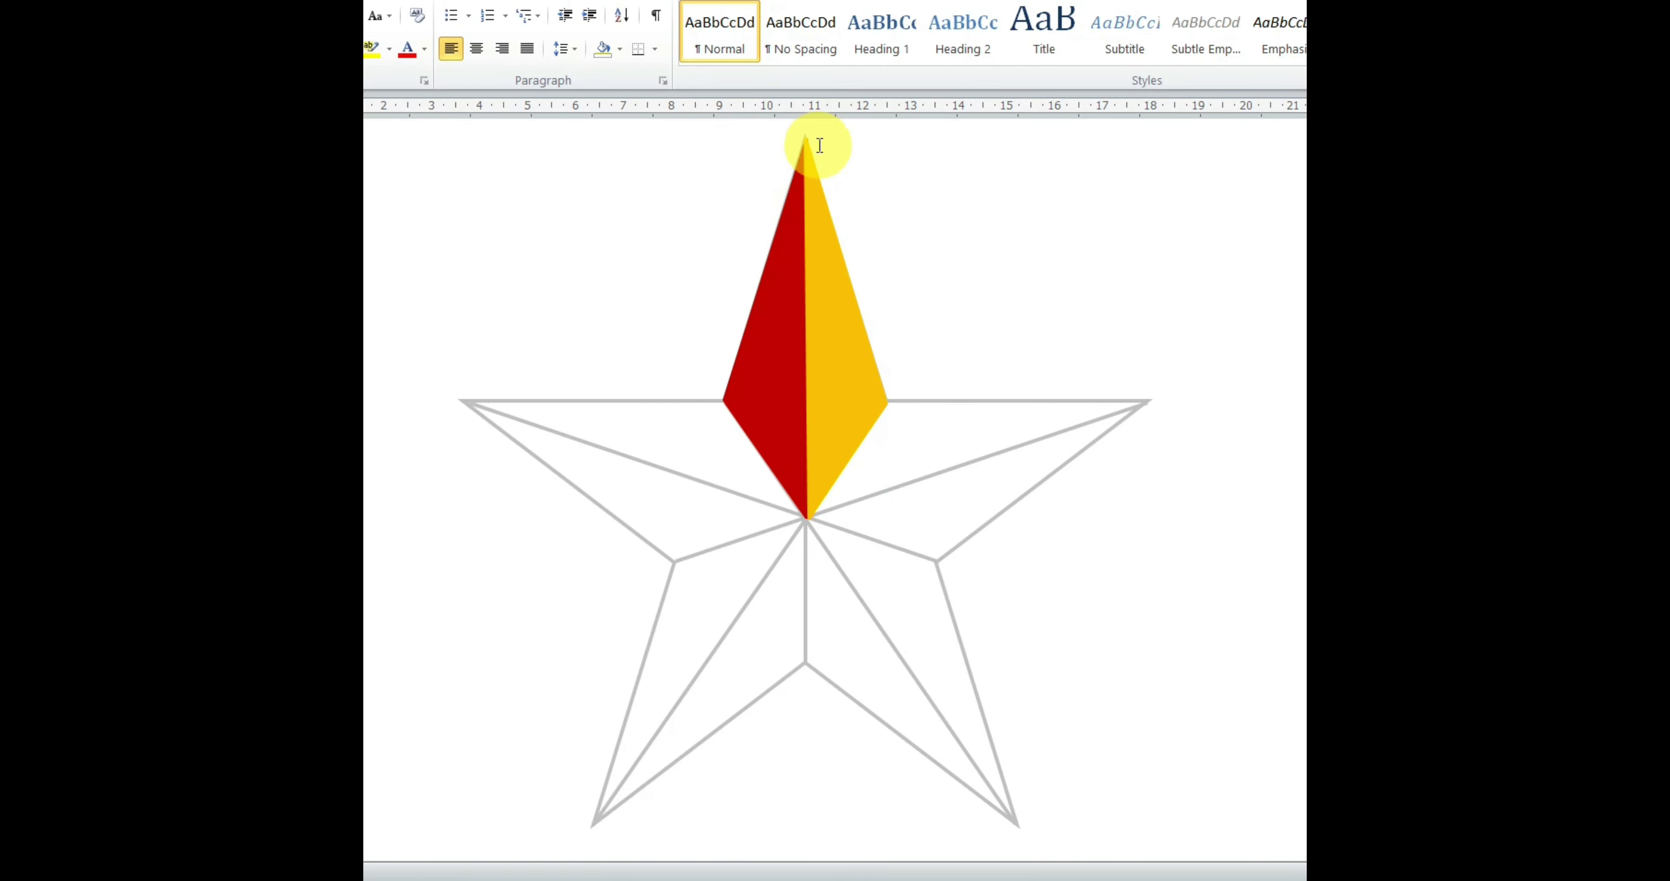
# - Start a new freeform facet at the star's centre
pyautogui.click(541, 3)
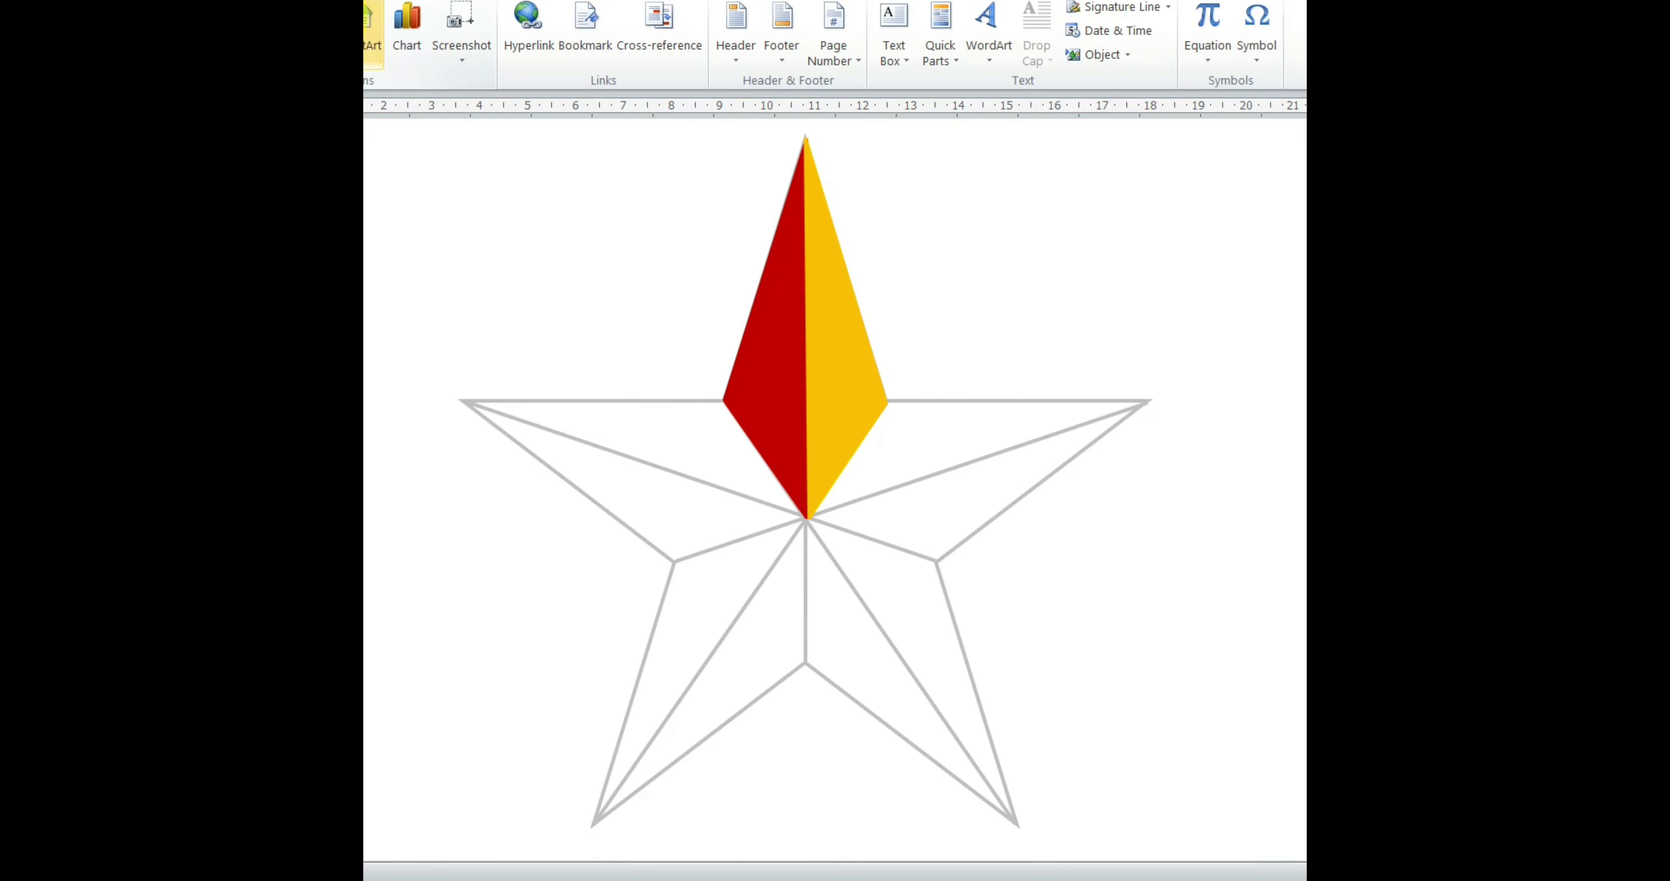
pyautogui.click(366, 26)
pyautogui.click(543, 104)
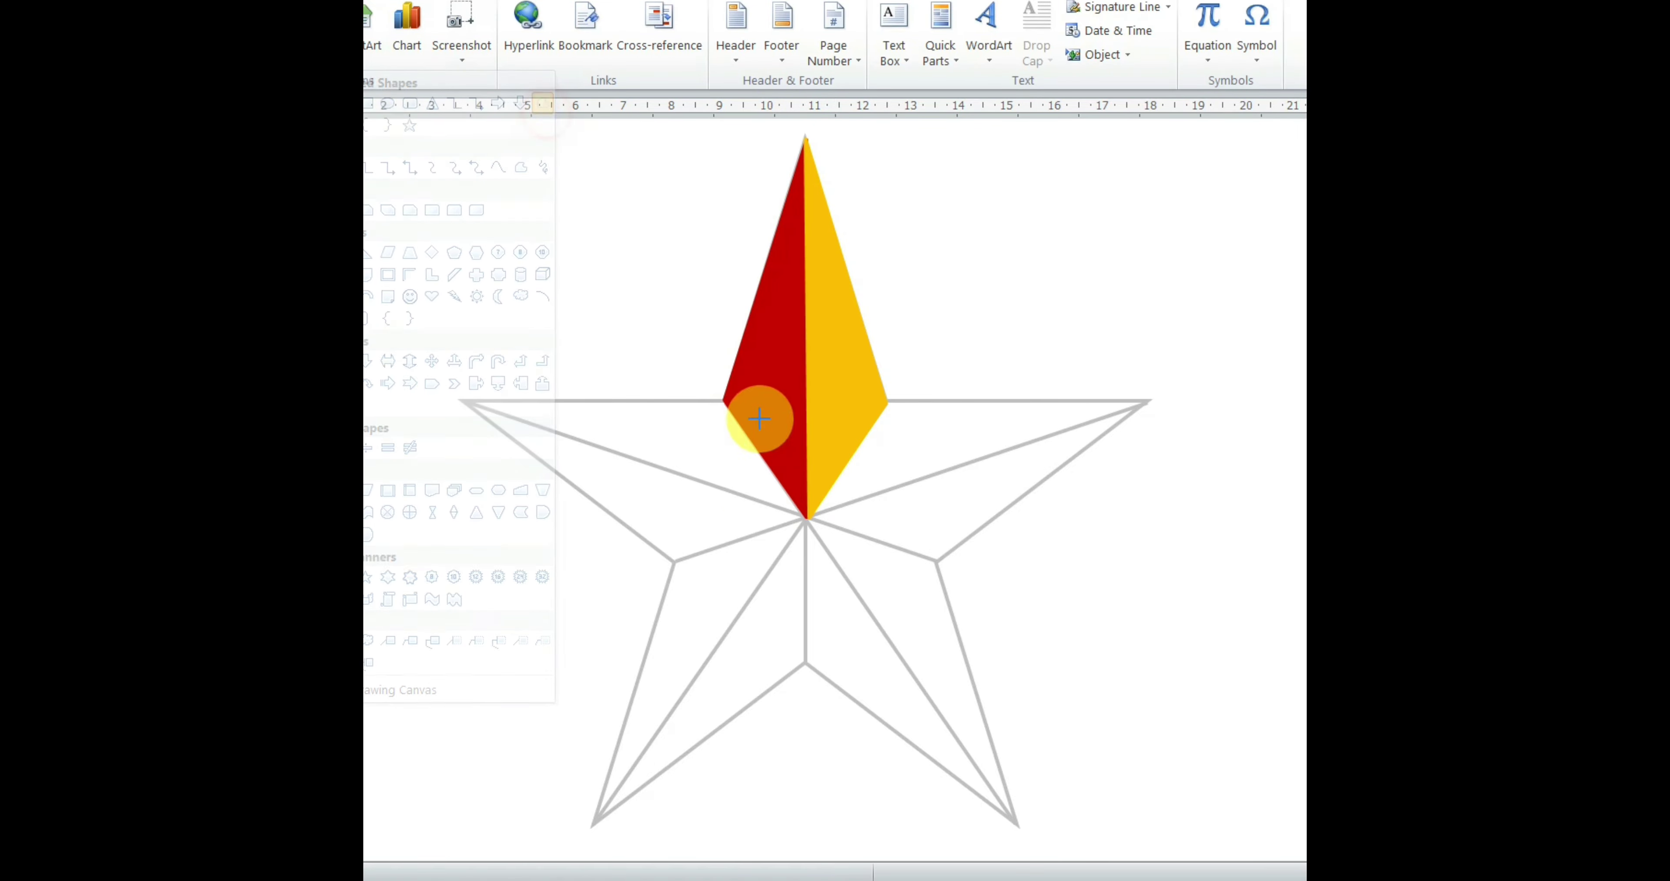
pyautogui.click(807, 518)
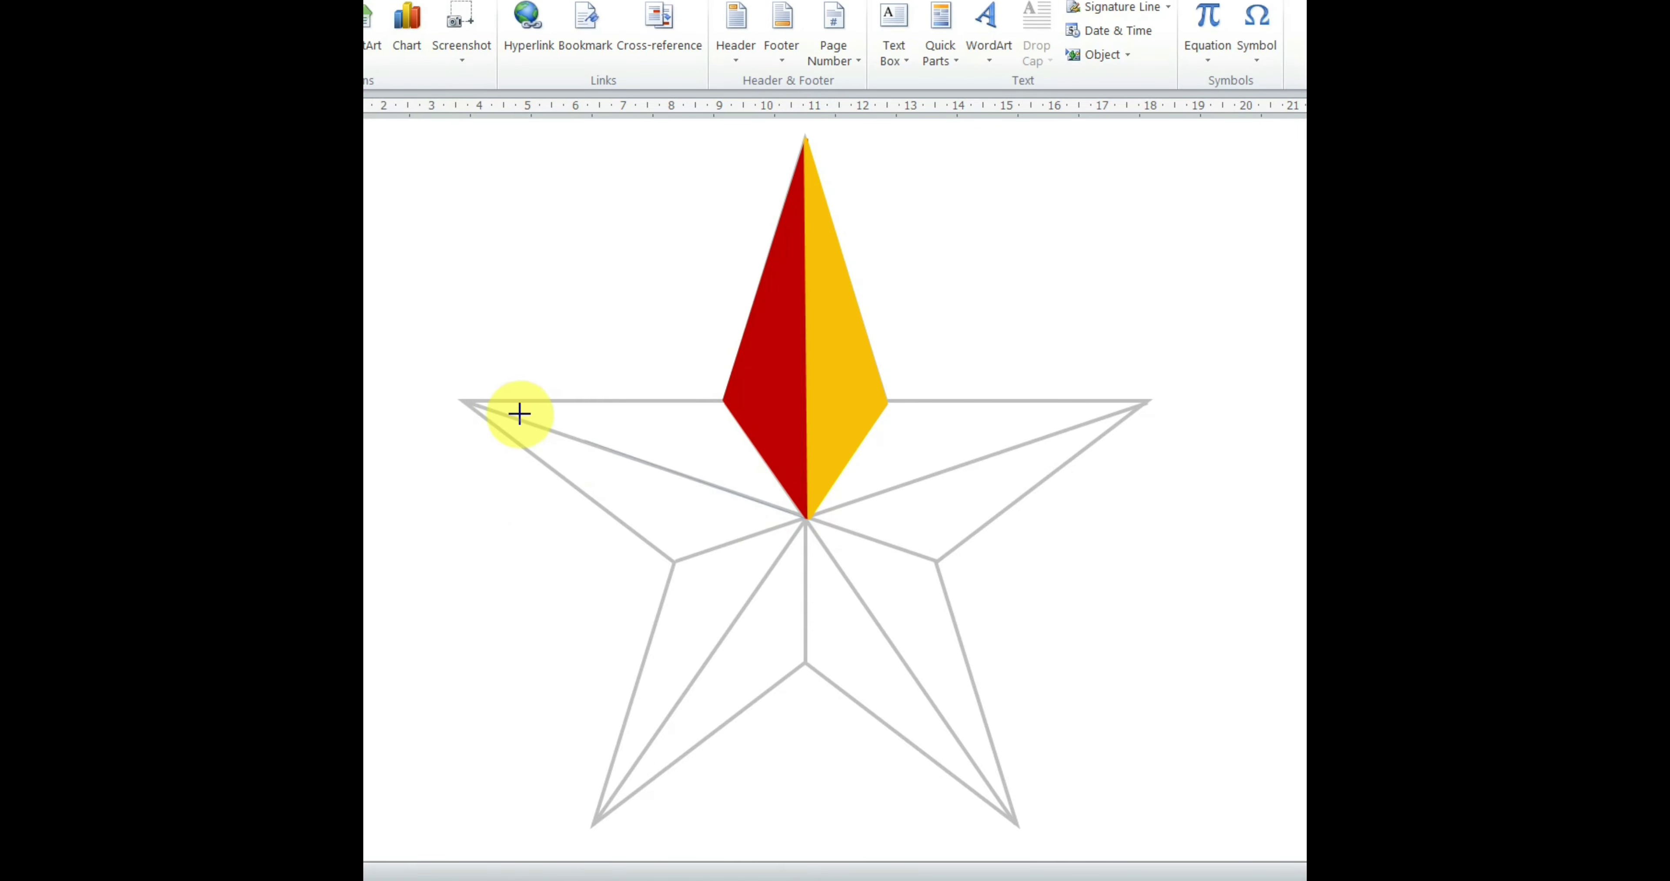
# - Trace the upper facet of the left point and fill it green with no outline
pyautogui.click(462, 402)
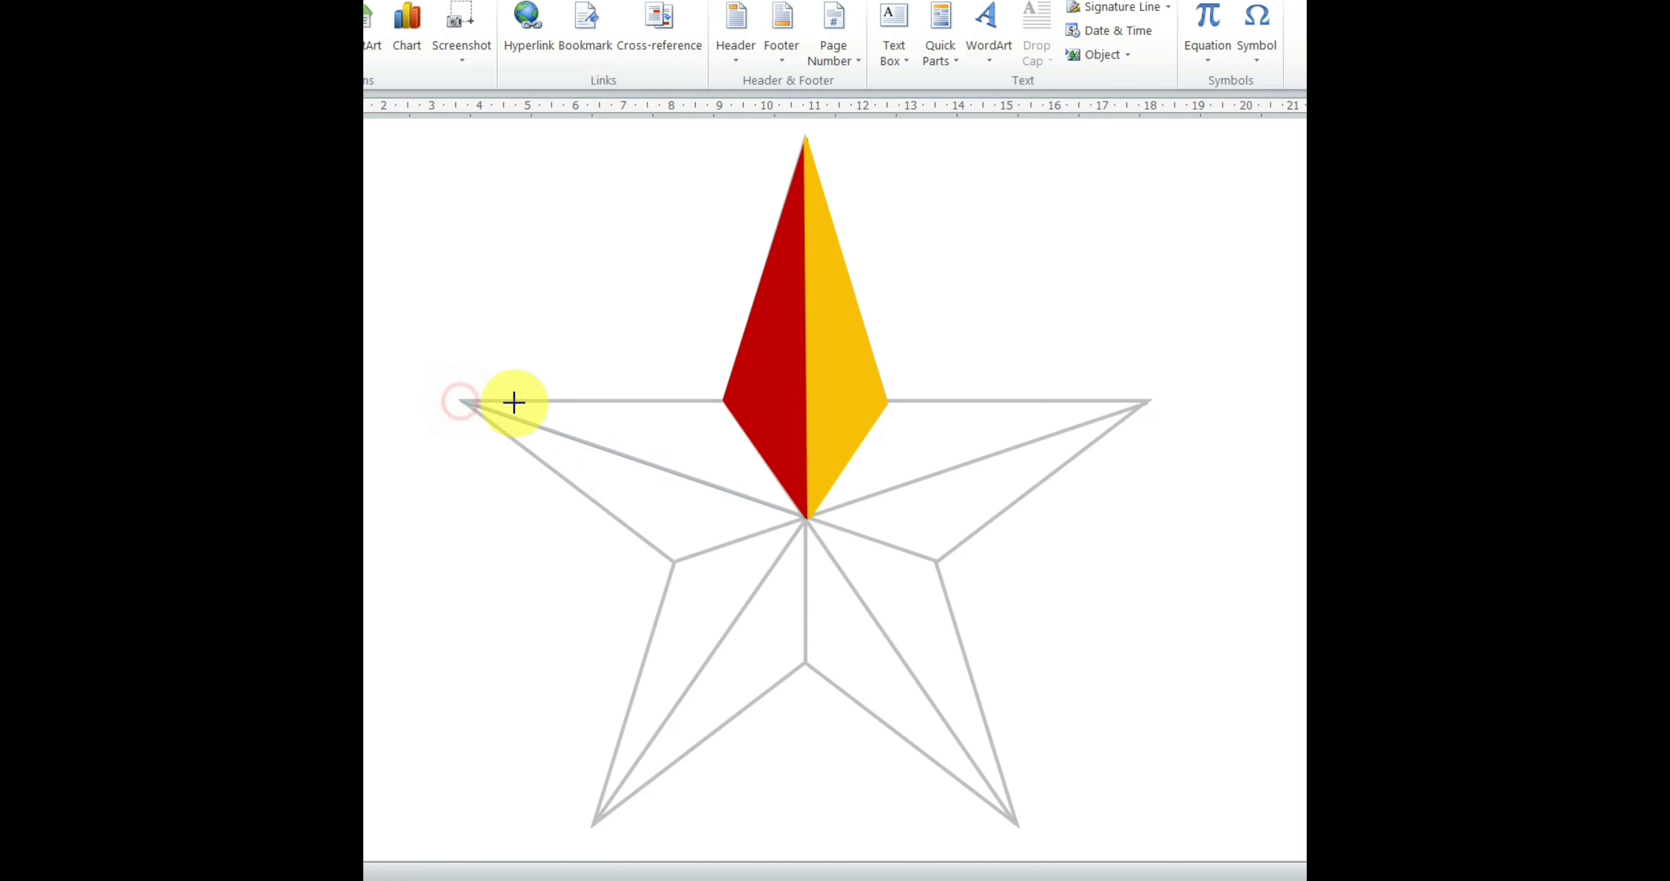
pyautogui.click(724, 402)
pyautogui.click(805, 520)
pyautogui.click(784, 9)
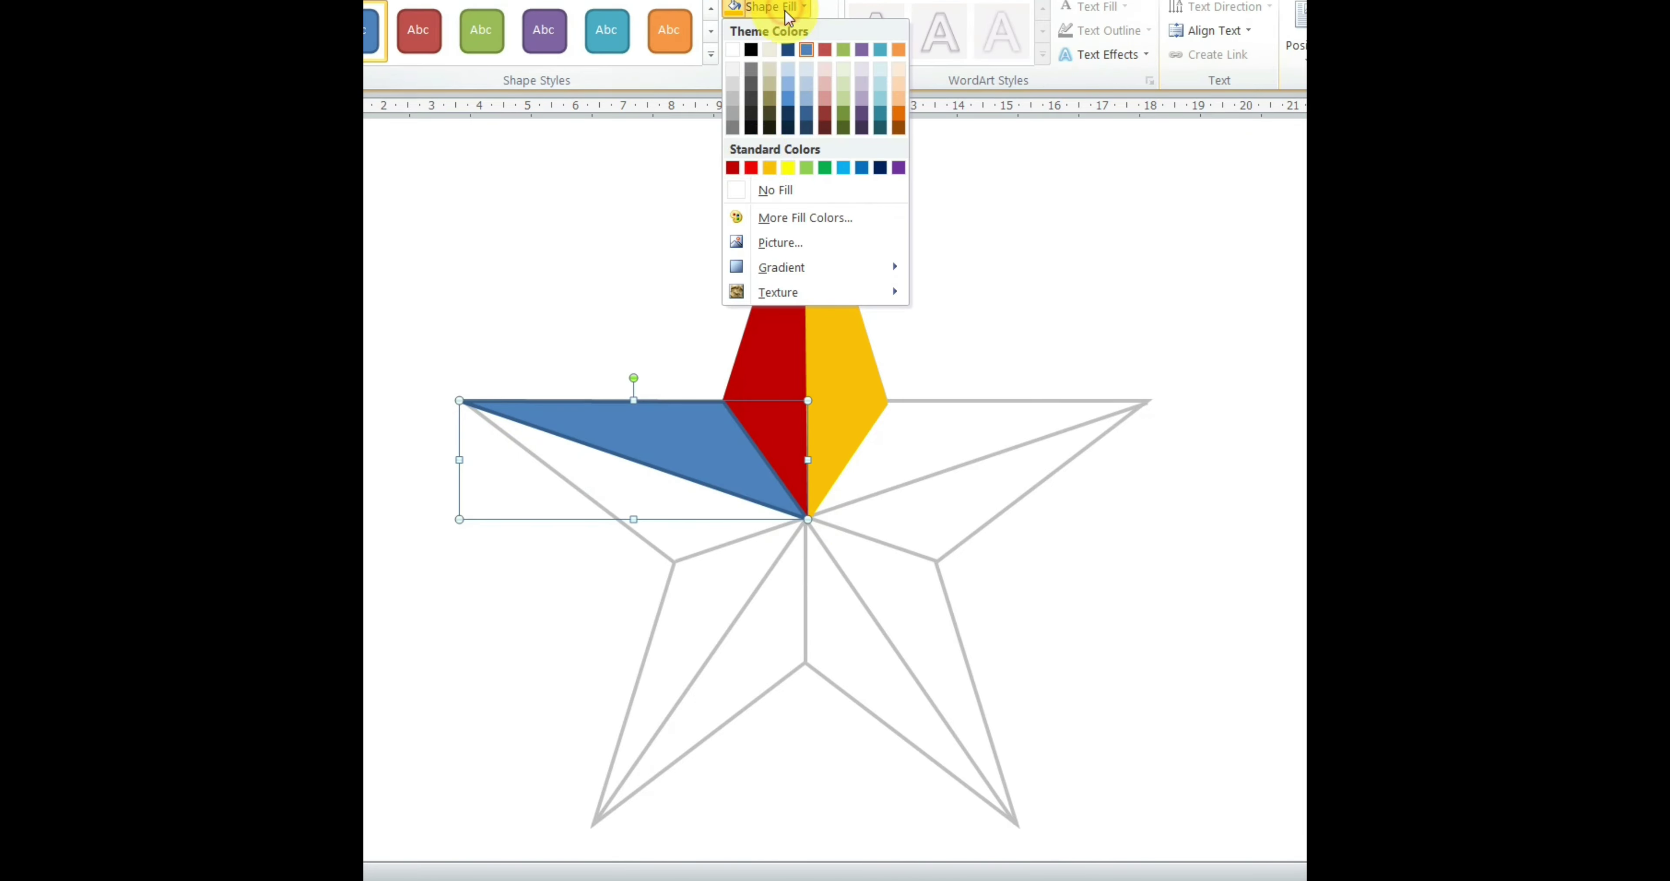
pyautogui.click(824, 170)
pyautogui.click(768, 31)
pyautogui.click(820, 191)
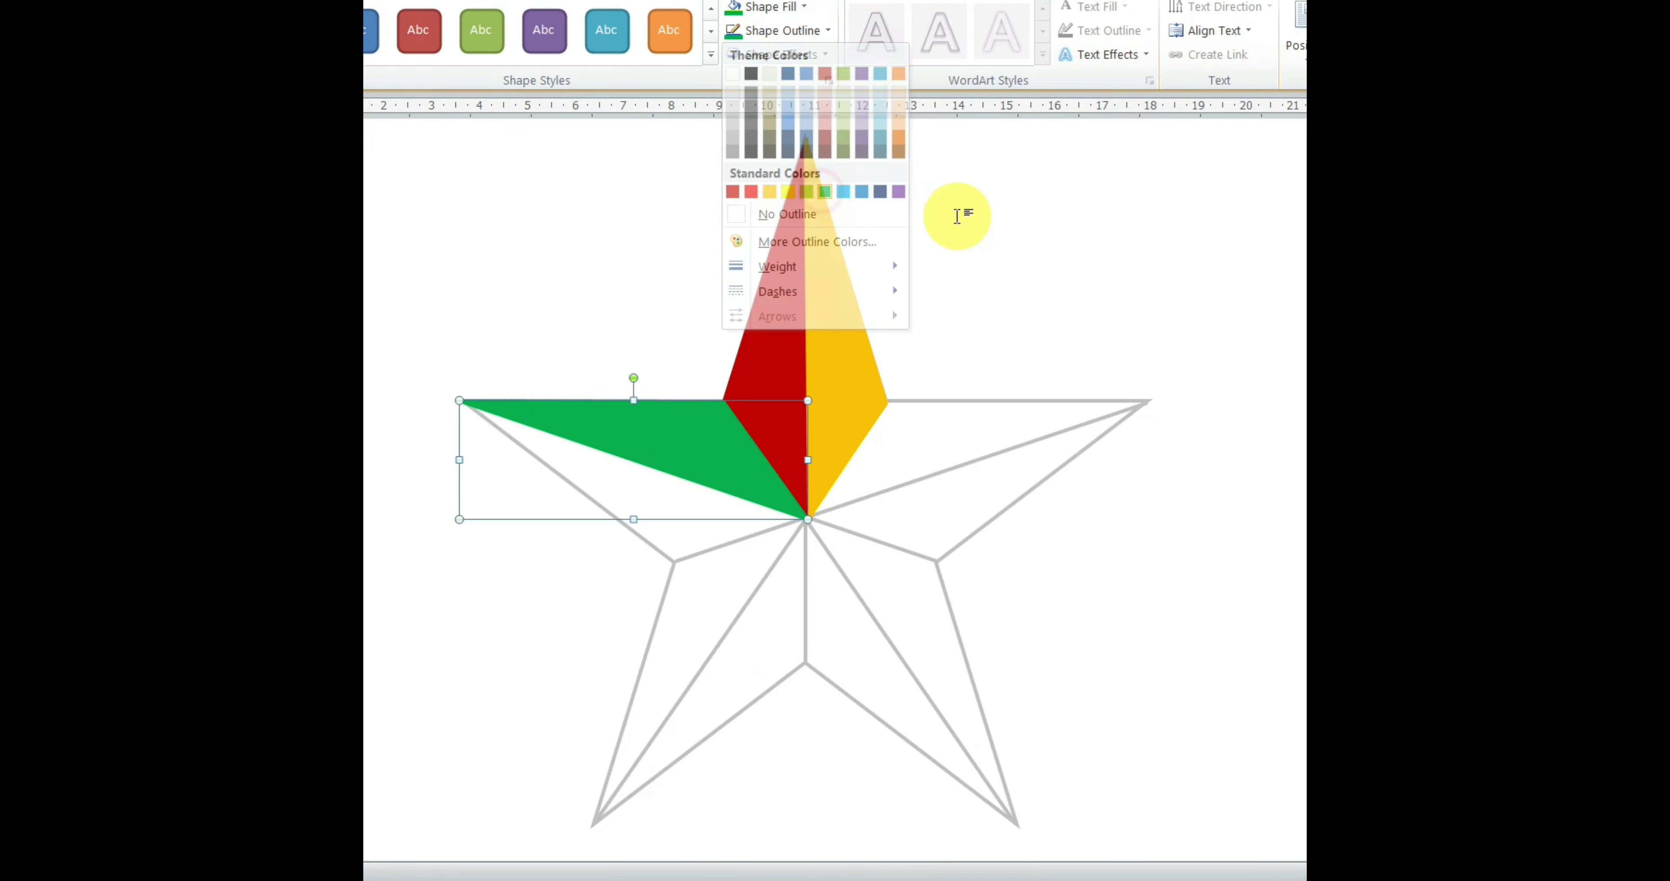
pyautogui.click(958, 214)
# - Trace the lower facet of the left point and fill it light green with a matching outline
pyautogui.click(540, 100)
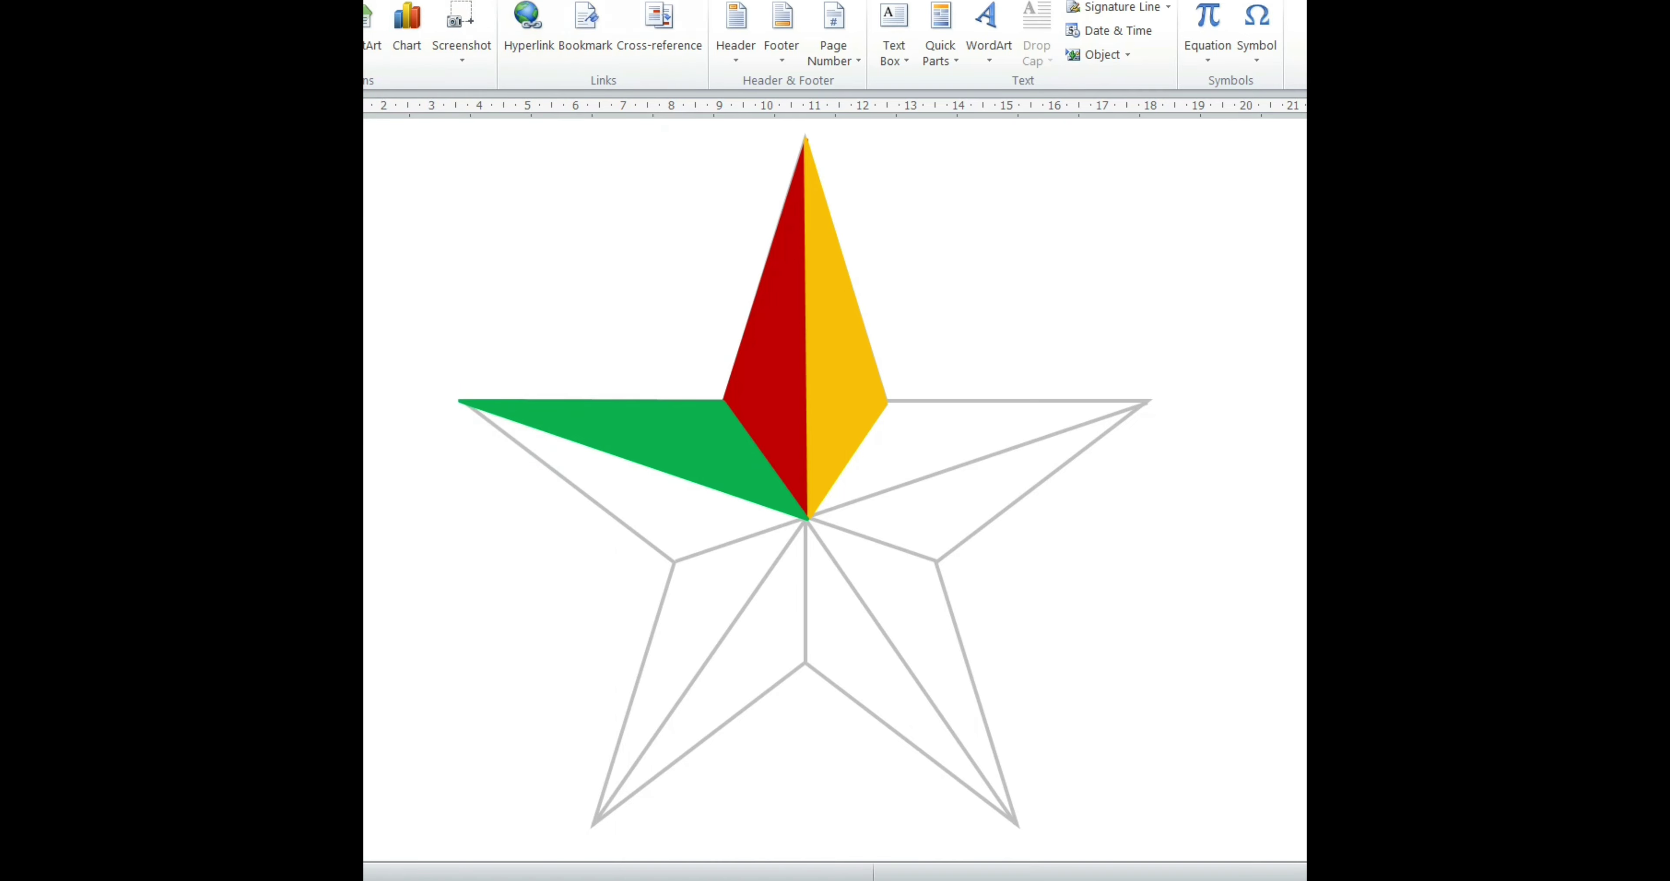
pyautogui.click(461, 400)
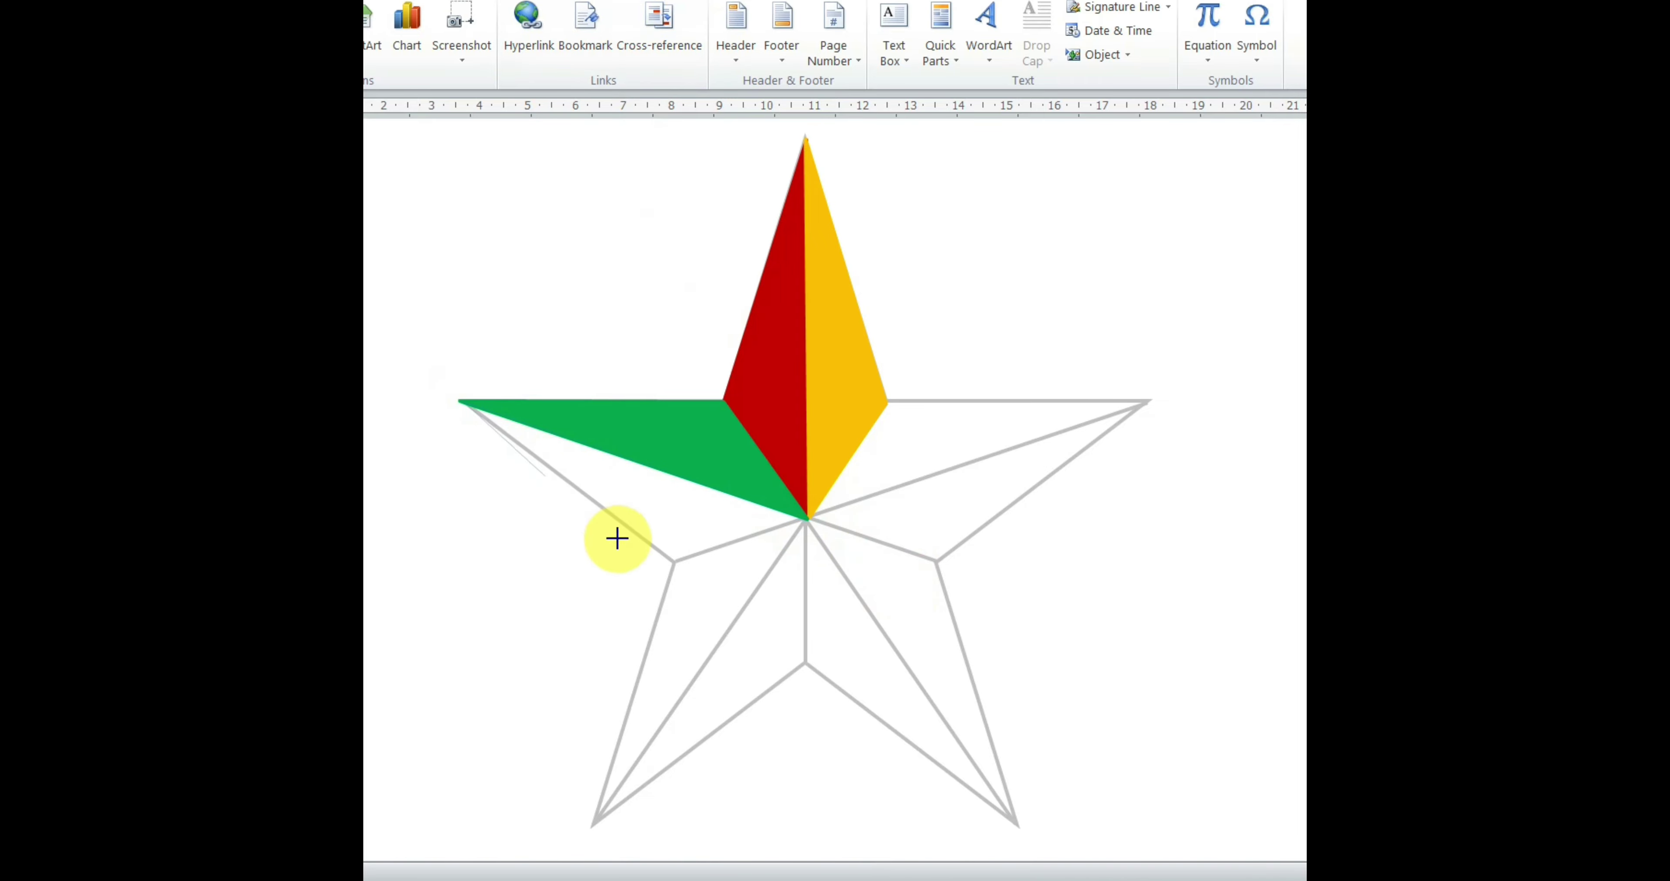
pyautogui.click(671, 562)
pyautogui.doubleClick(807, 519)
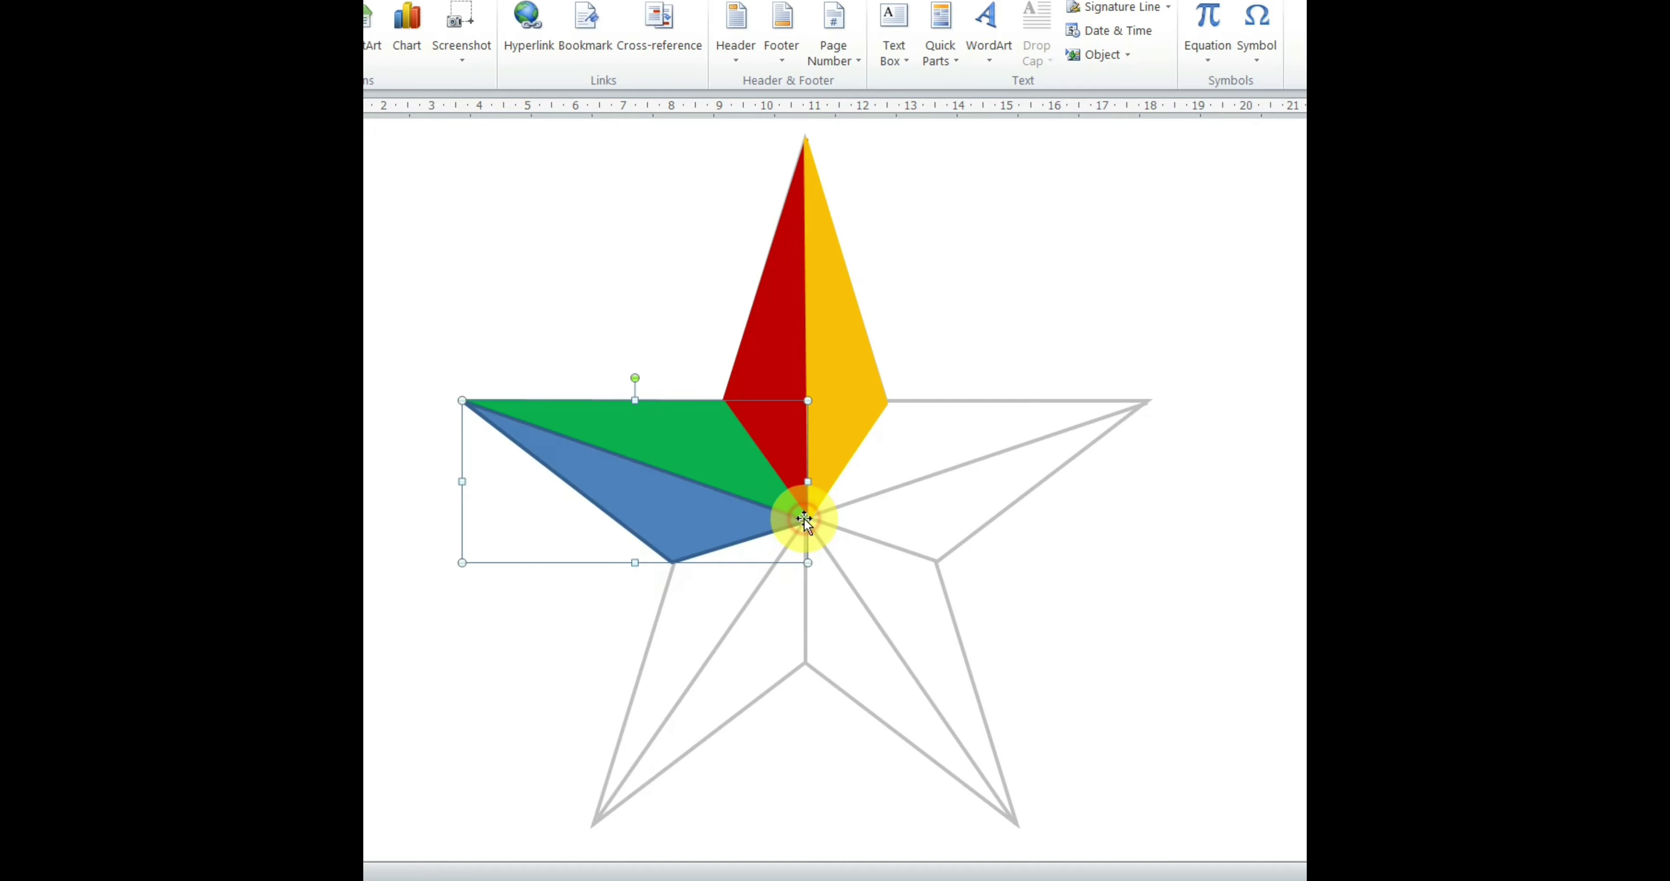
pyautogui.click(771, 6)
pyautogui.click(806, 168)
pyautogui.click(771, 31)
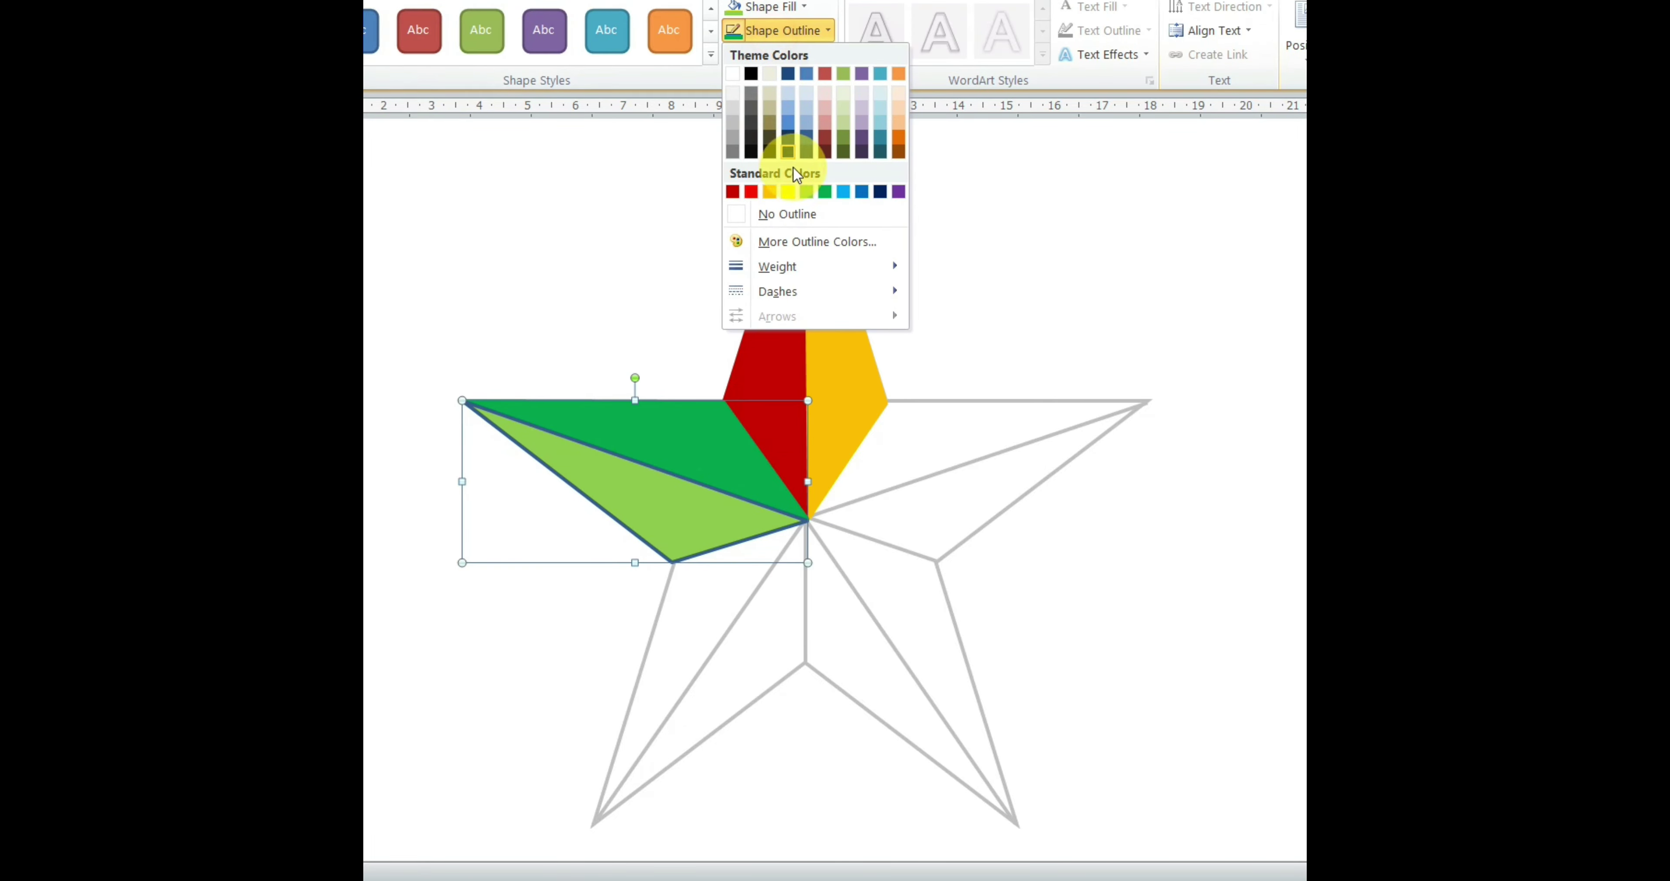
pyautogui.click(807, 186)
pyautogui.click(402, 6)
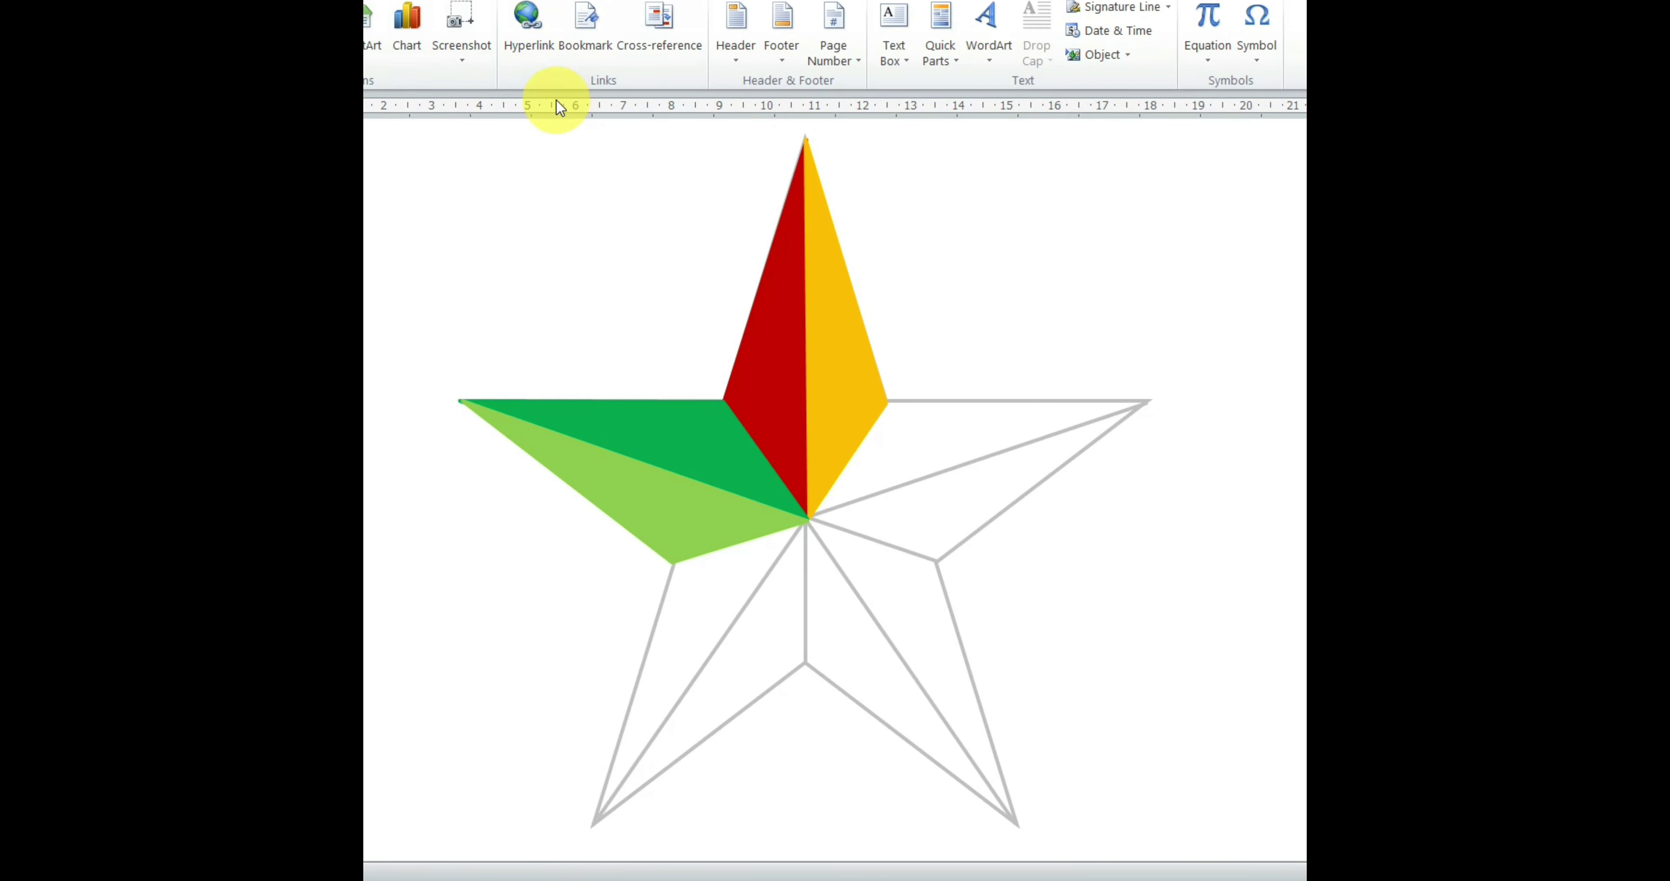
pyautogui.click(845, 324)
pyautogui.doubleClick(845, 324)
# - Recolour the top-right facet to a custom salmon shade with no outline
pyautogui.click(772, 6)
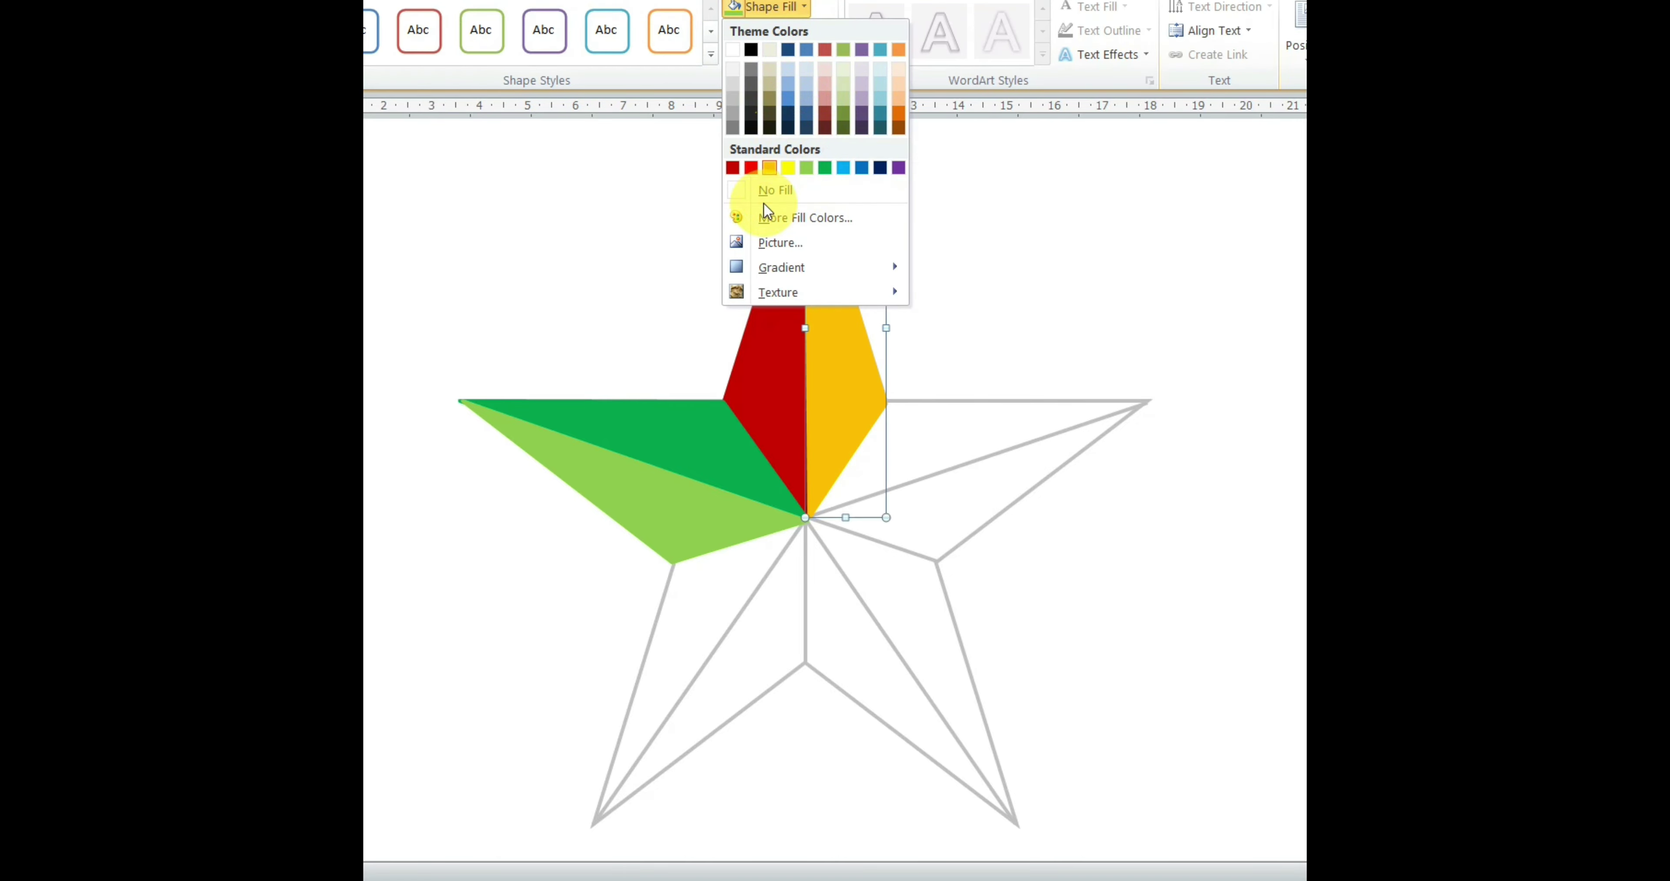
pyautogui.click(765, 218)
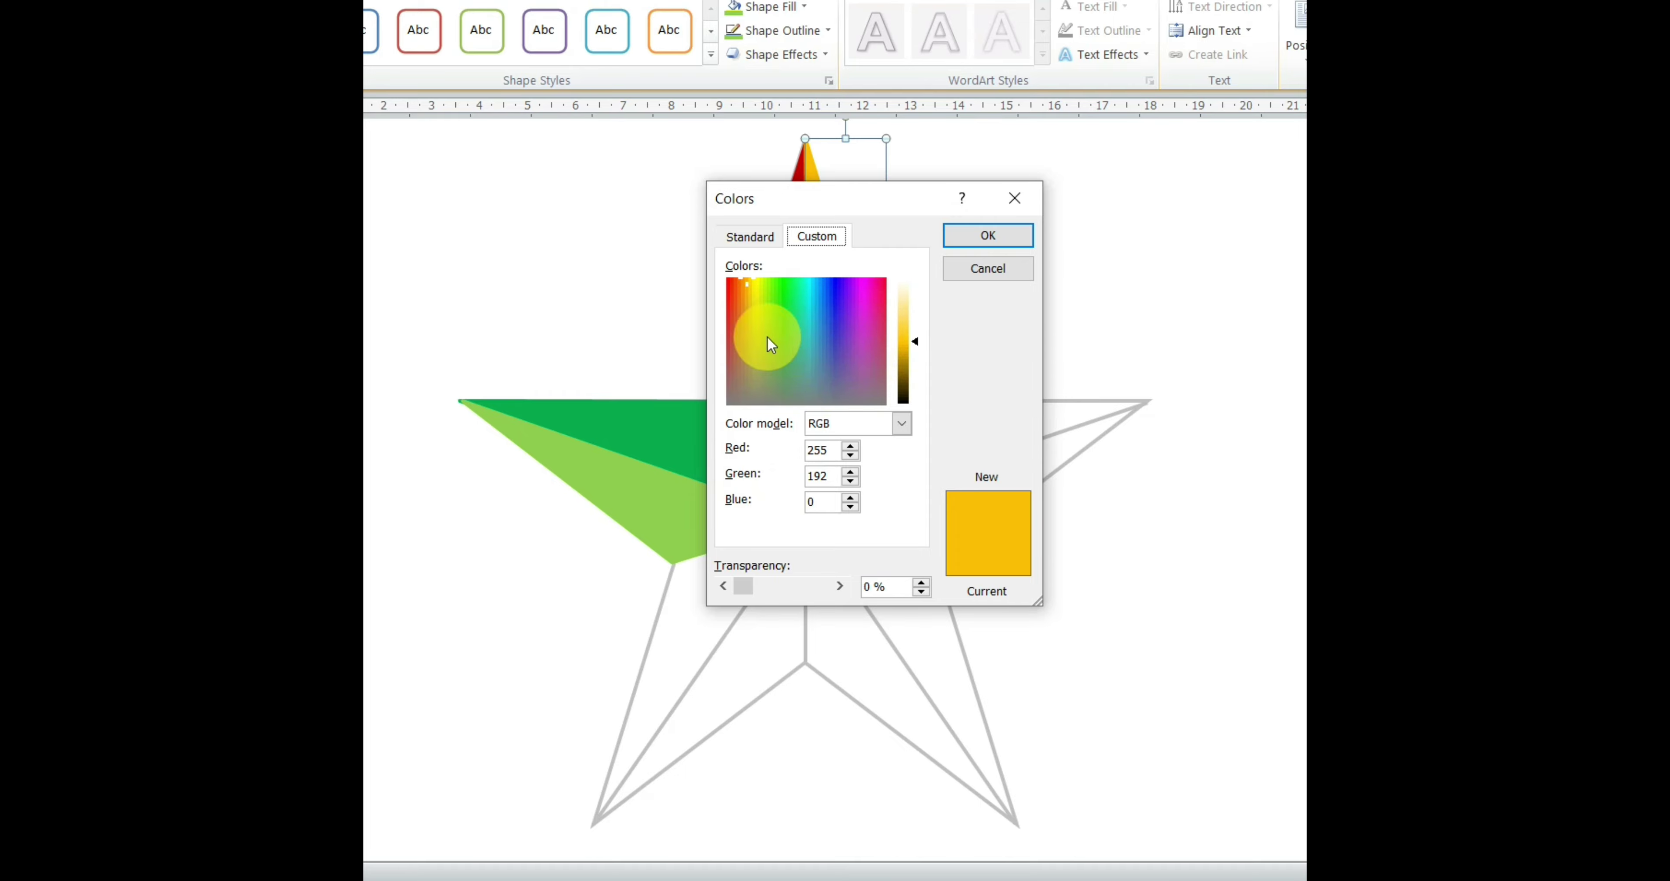
pyautogui.click(745, 335)
pyautogui.moveTo(907, 334); pyautogui.dragTo(906, 321)
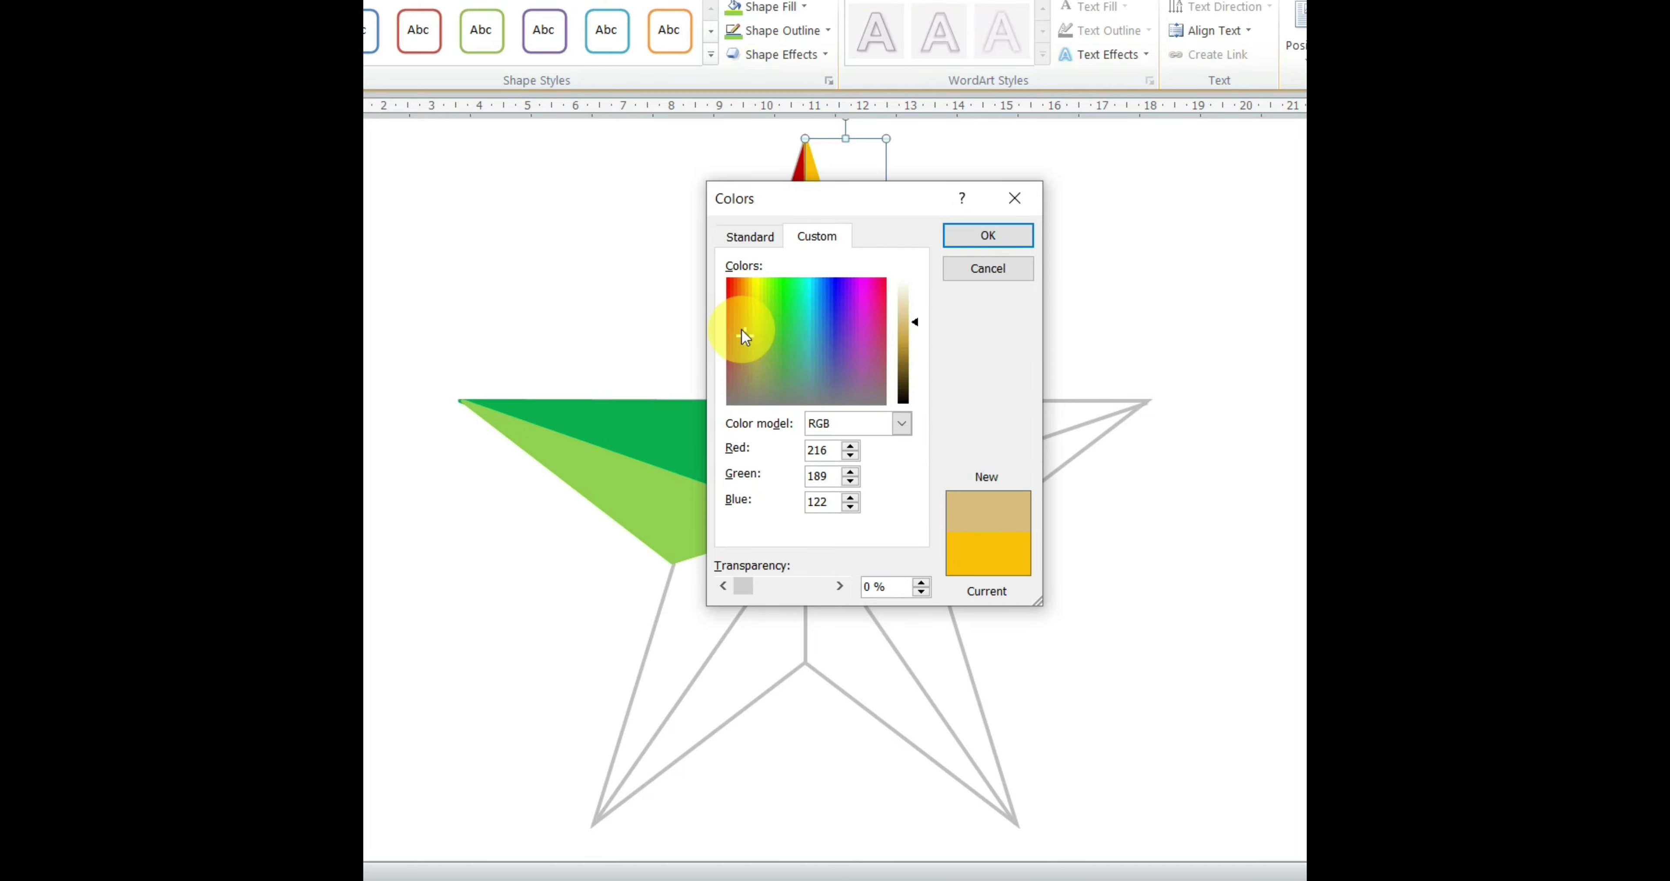
pyautogui.click(733, 318)
pyautogui.click(987, 236)
pyautogui.click(781, 30)
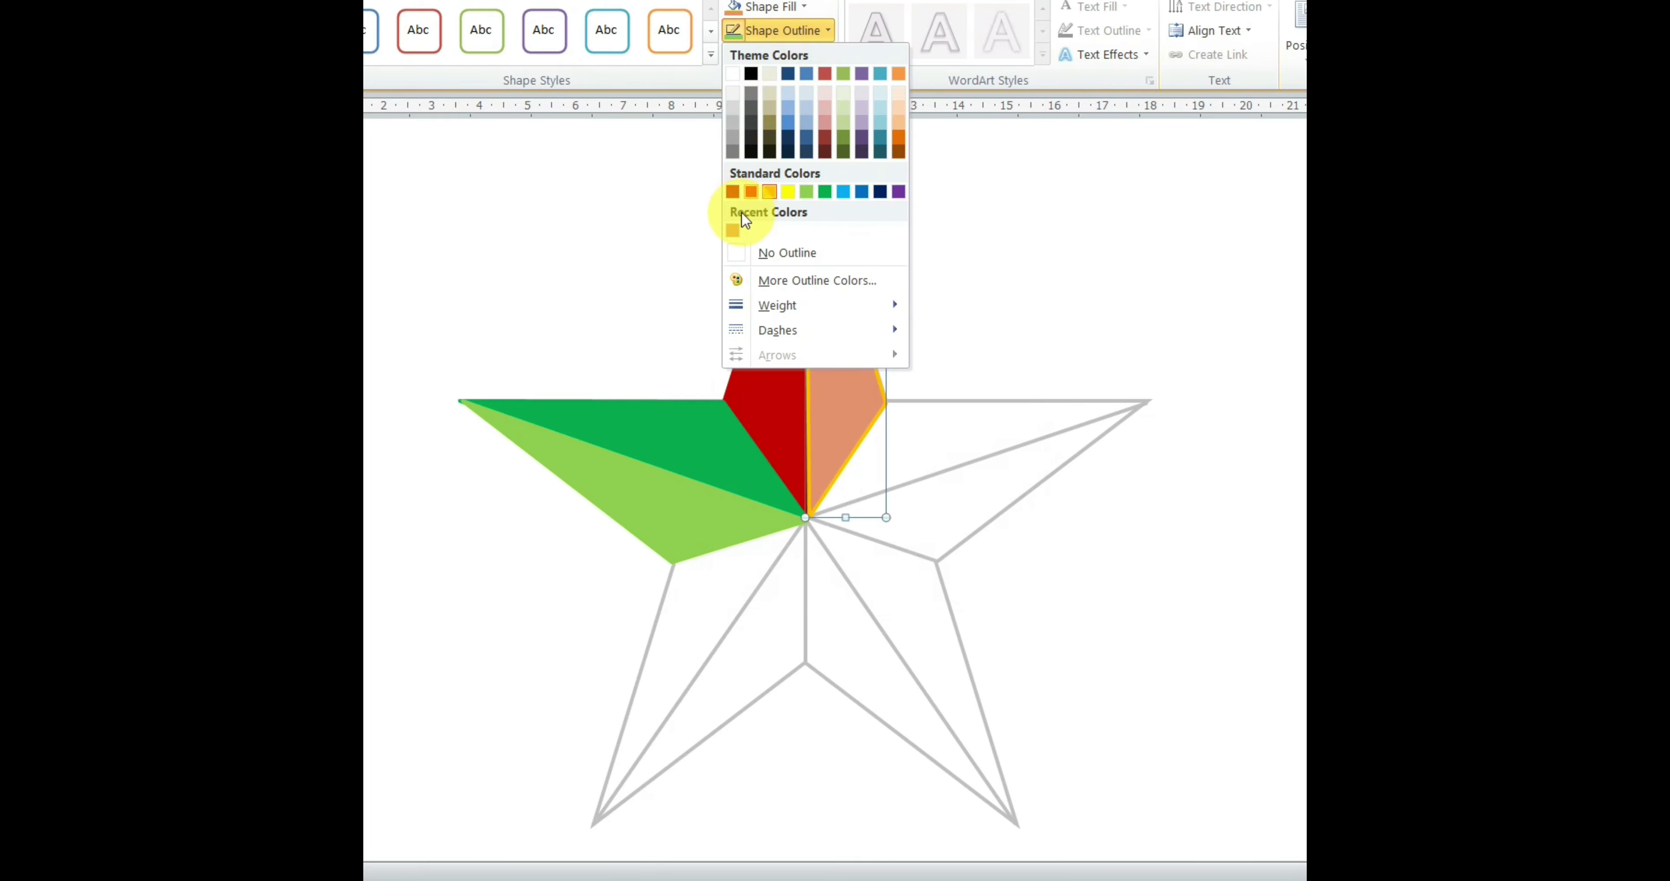
pyautogui.click(746, 251)
# - Begin another freeform facet at the star's centre
pyautogui.click(573, 222)
pyautogui.click(376, 3)
pyautogui.click(379, 39)
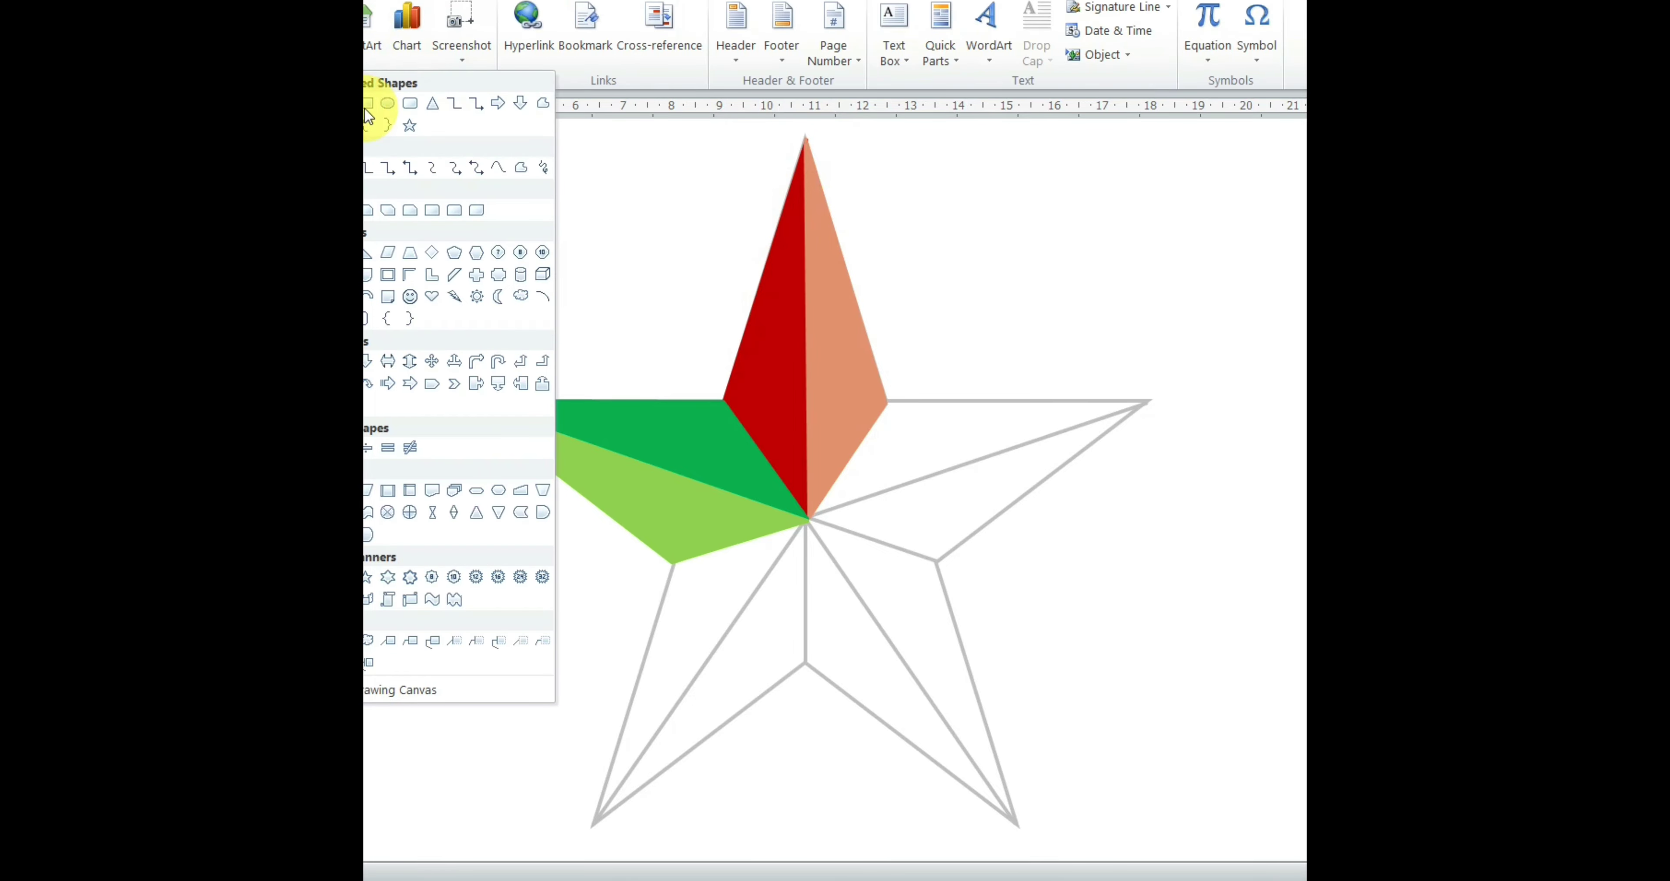
pyautogui.click(368, 116)
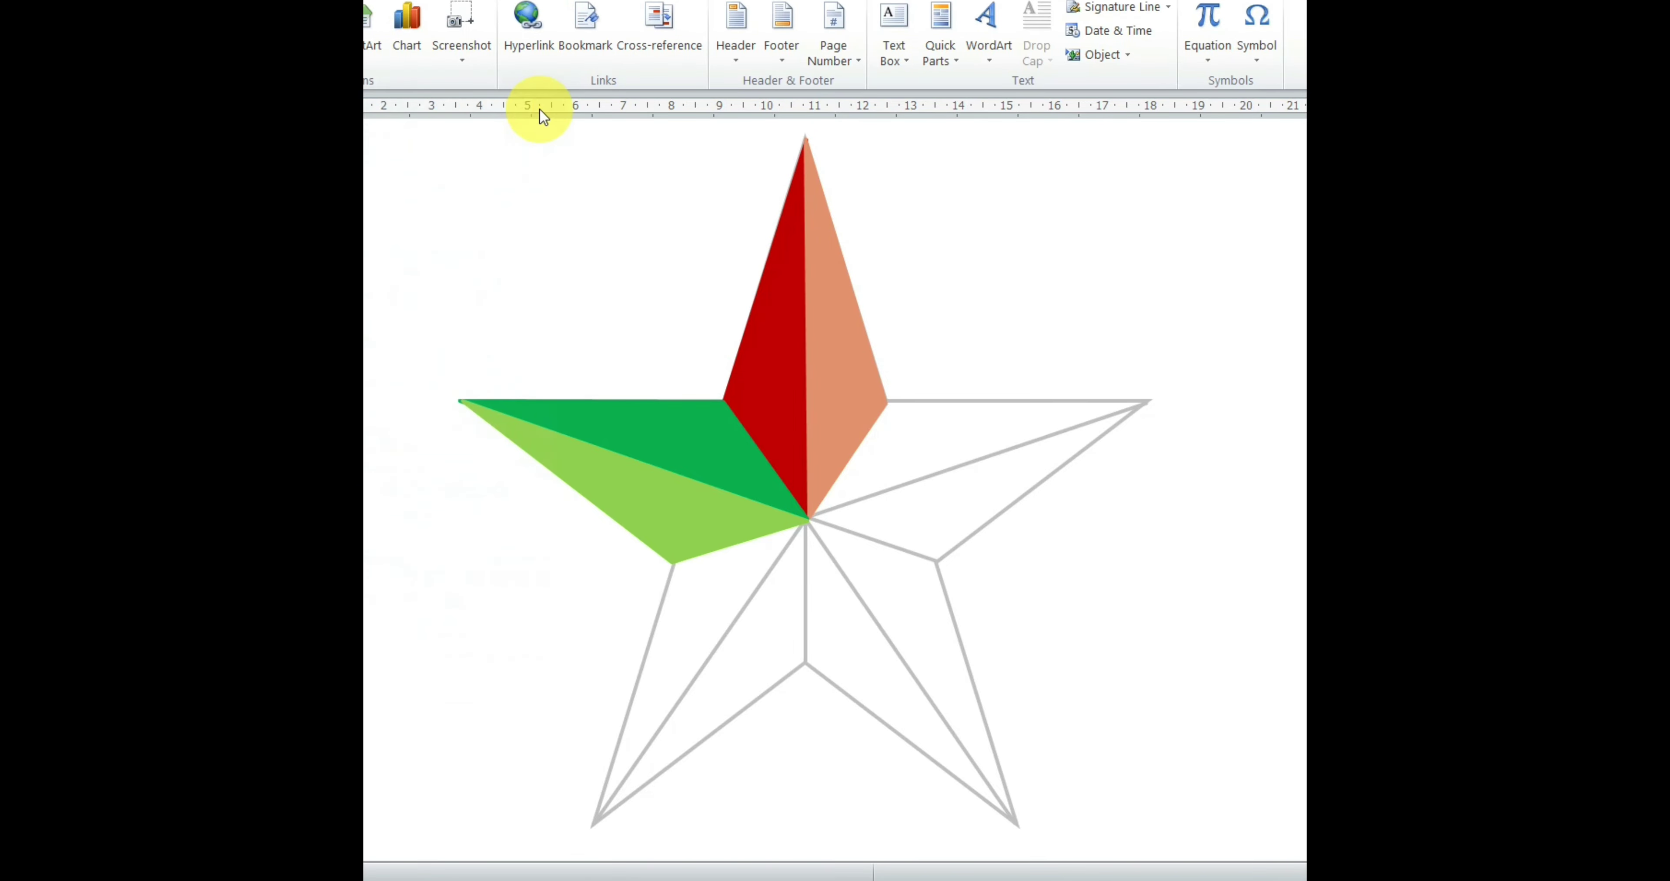
# - Trace the facet from centre to lower-left inner corner to bottom-left tip, filled dark navy without a dark outline
pyautogui.click(807, 518)
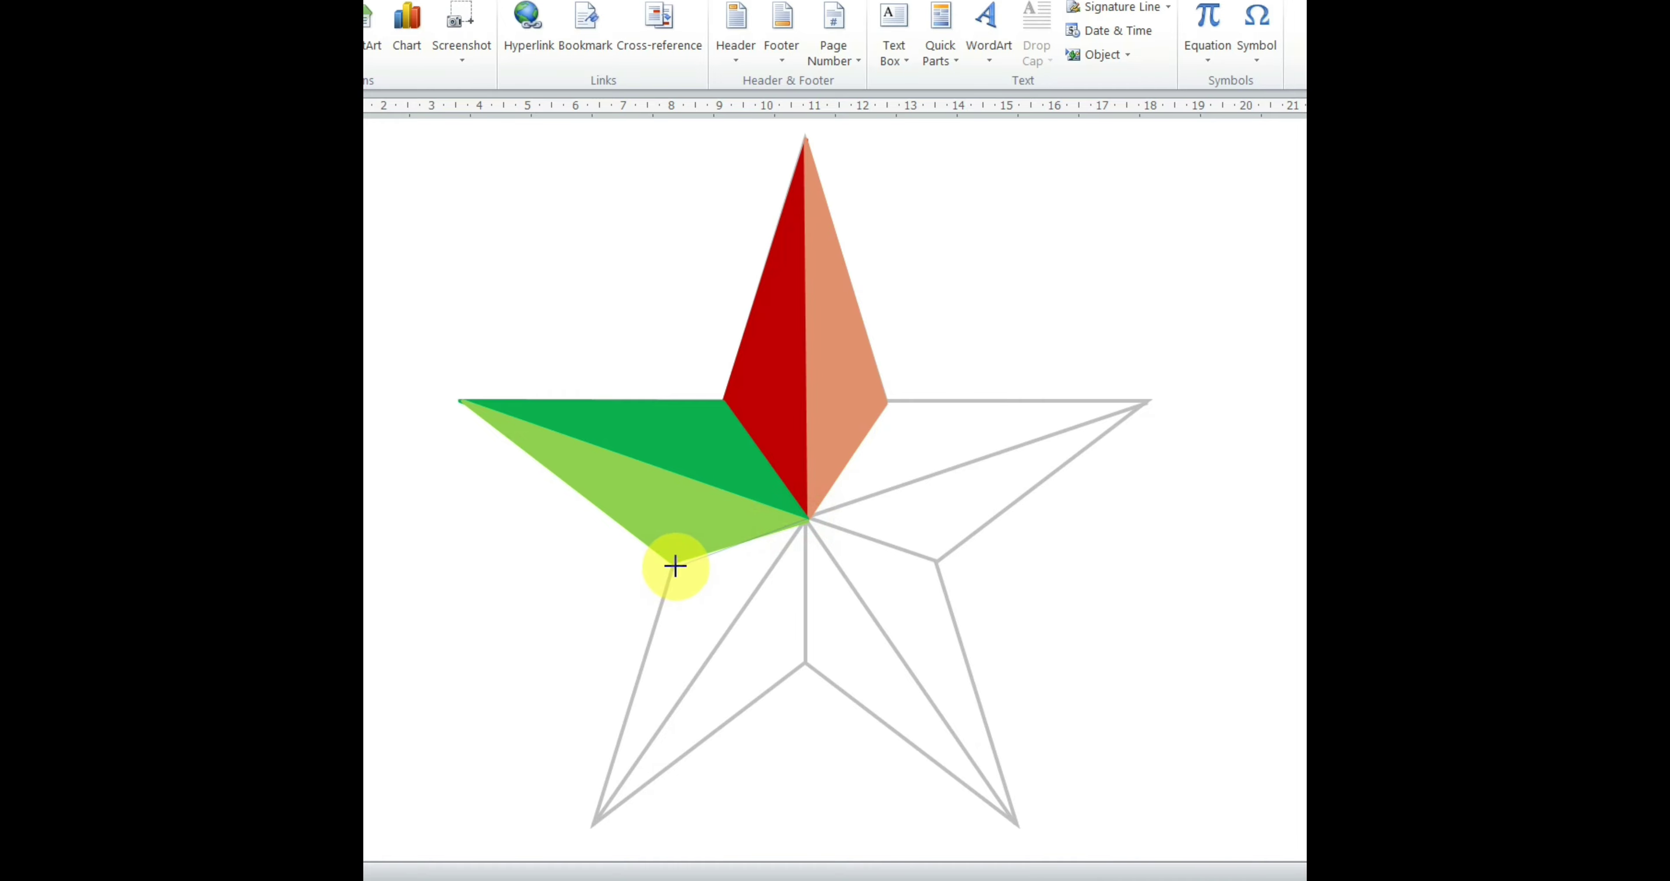
pyautogui.click(674, 562)
pyautogui.click(592, 823)
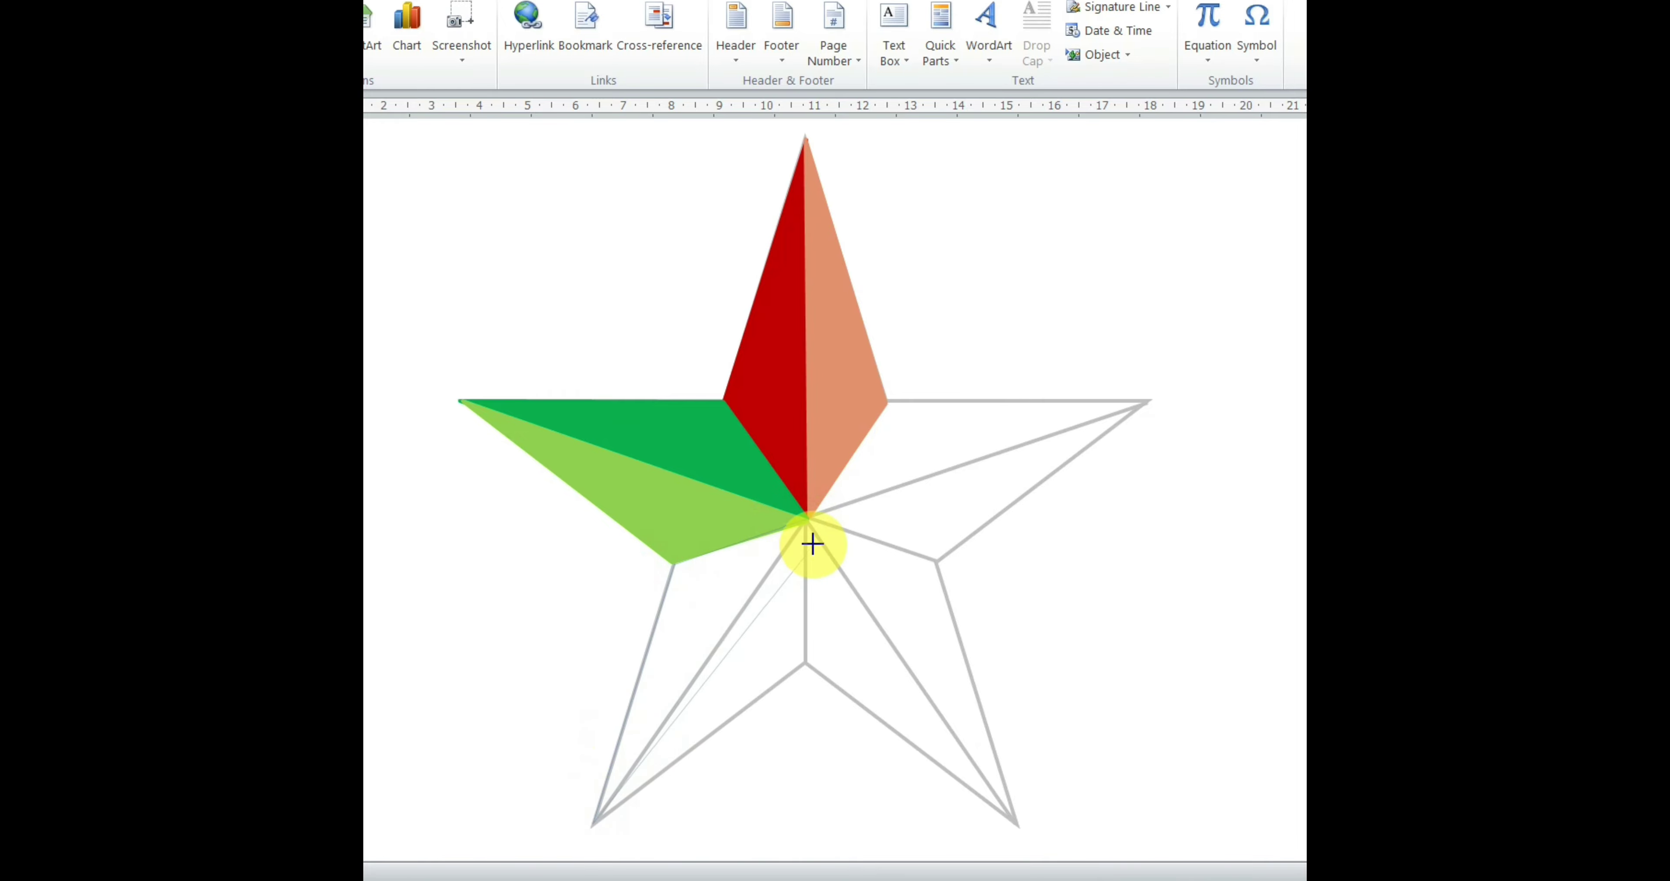
pyautogui.click(807, 519)
pyautogui.click(766, 7)
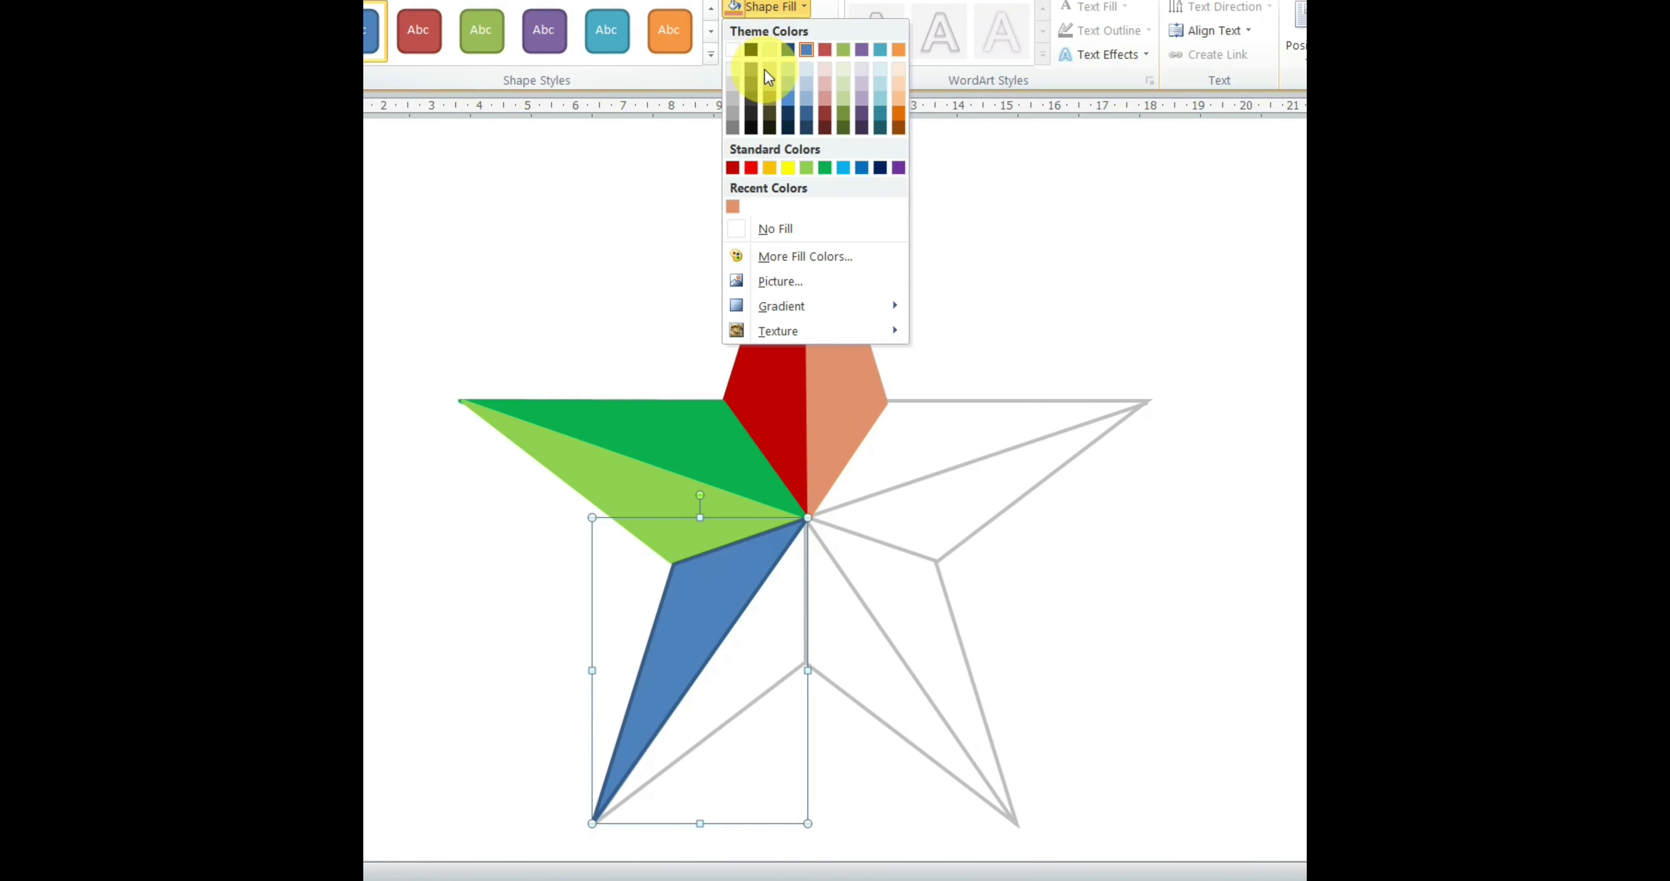
pyautogui.click(788, 118)
pyautogui.click(779, 31)
pyautogui.click(789, 139)
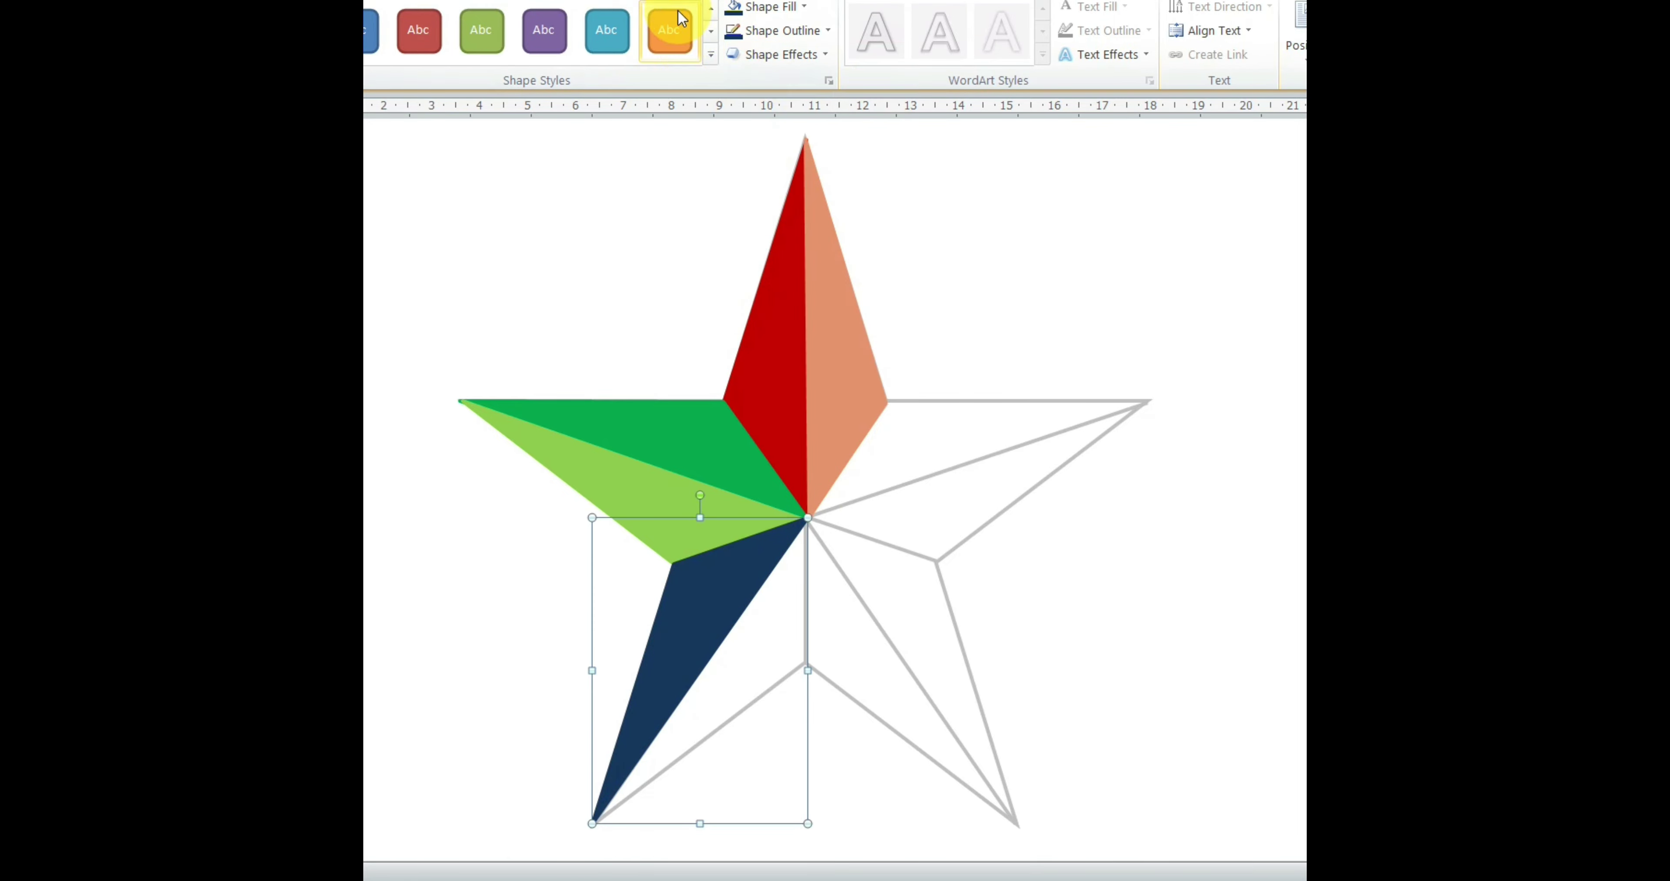
pyautogui.click(807, 519)
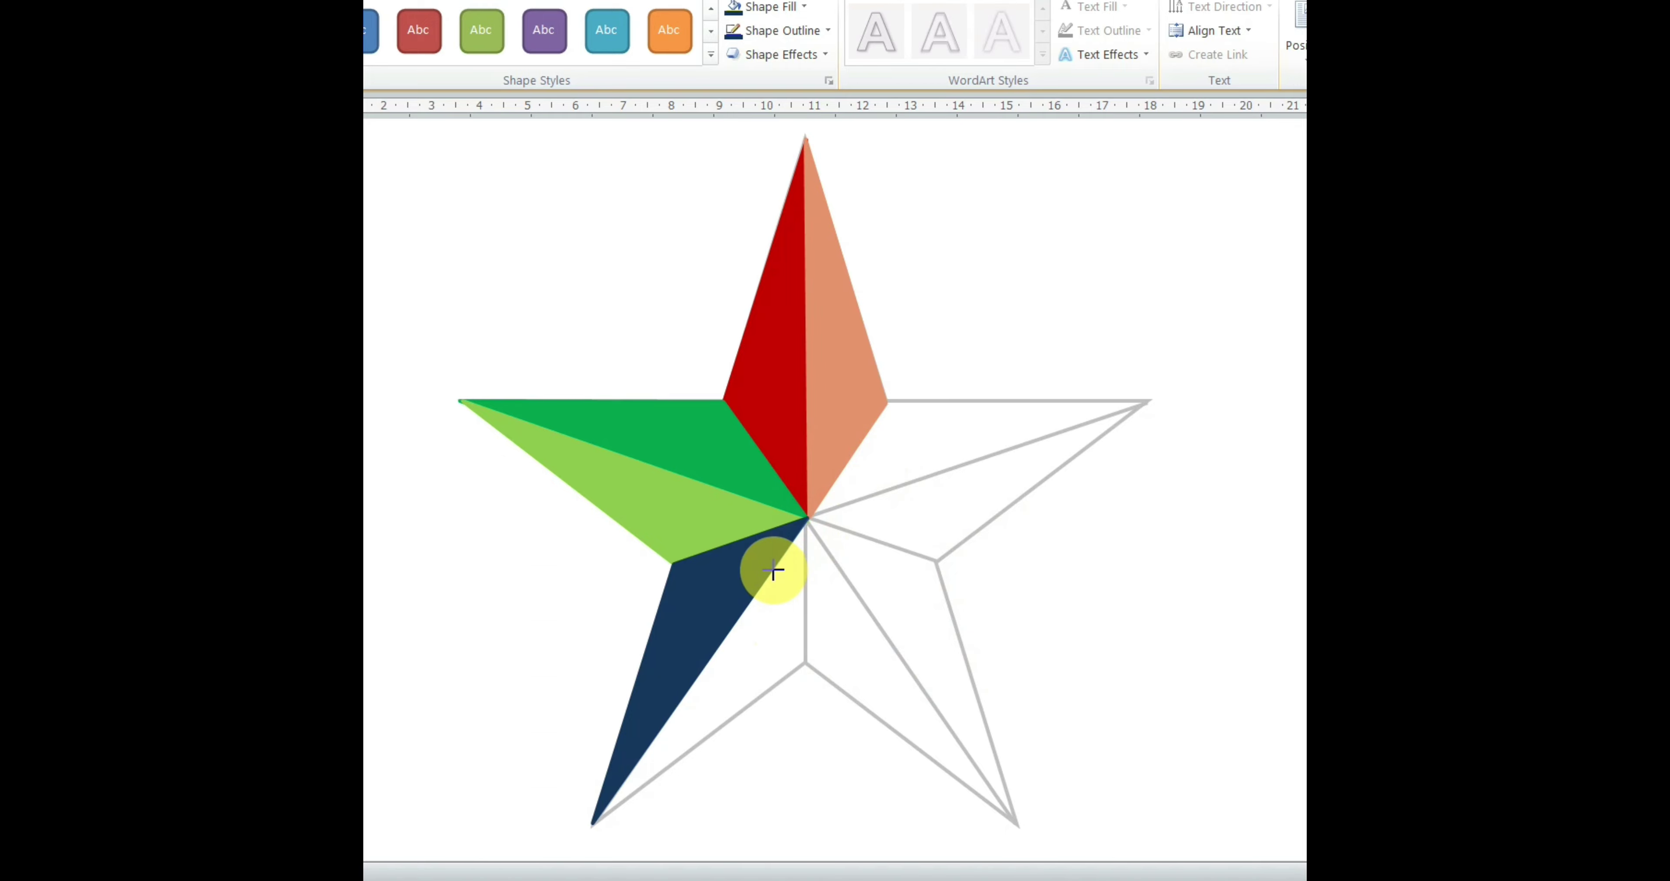